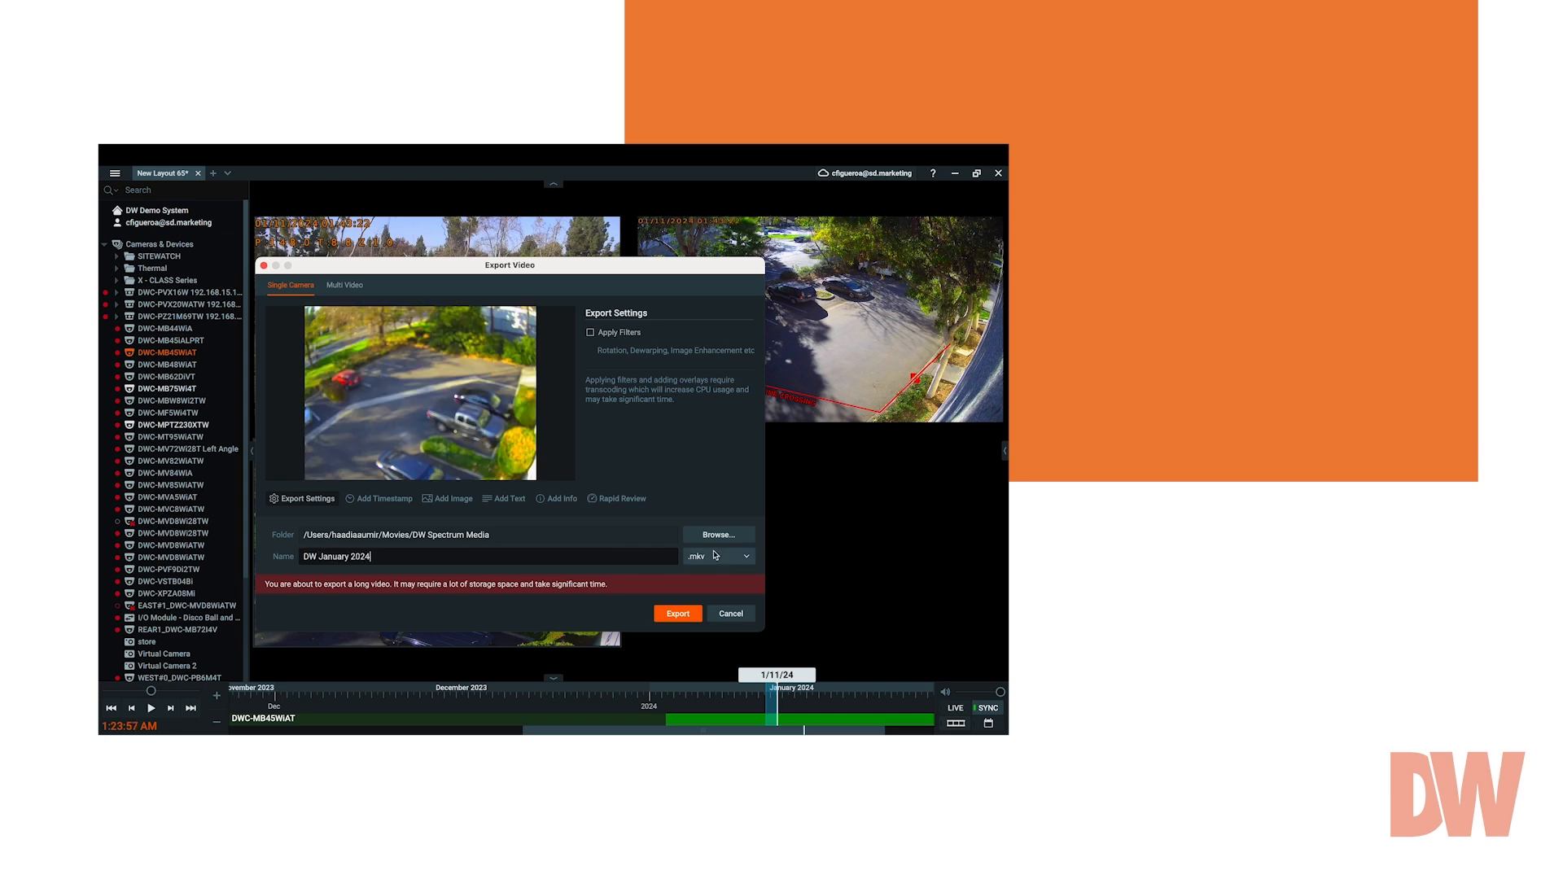
Step: Set the video export folder to Documents/DW Files and the file format to Digital Watchdog Media File (*.nov)
{"action": "left_click", "coordinate": [743, 534]}
{"action": "left_click", "coordinate": [358, 364]}
{"action": "double_click", "coordinate": [423, 415]}
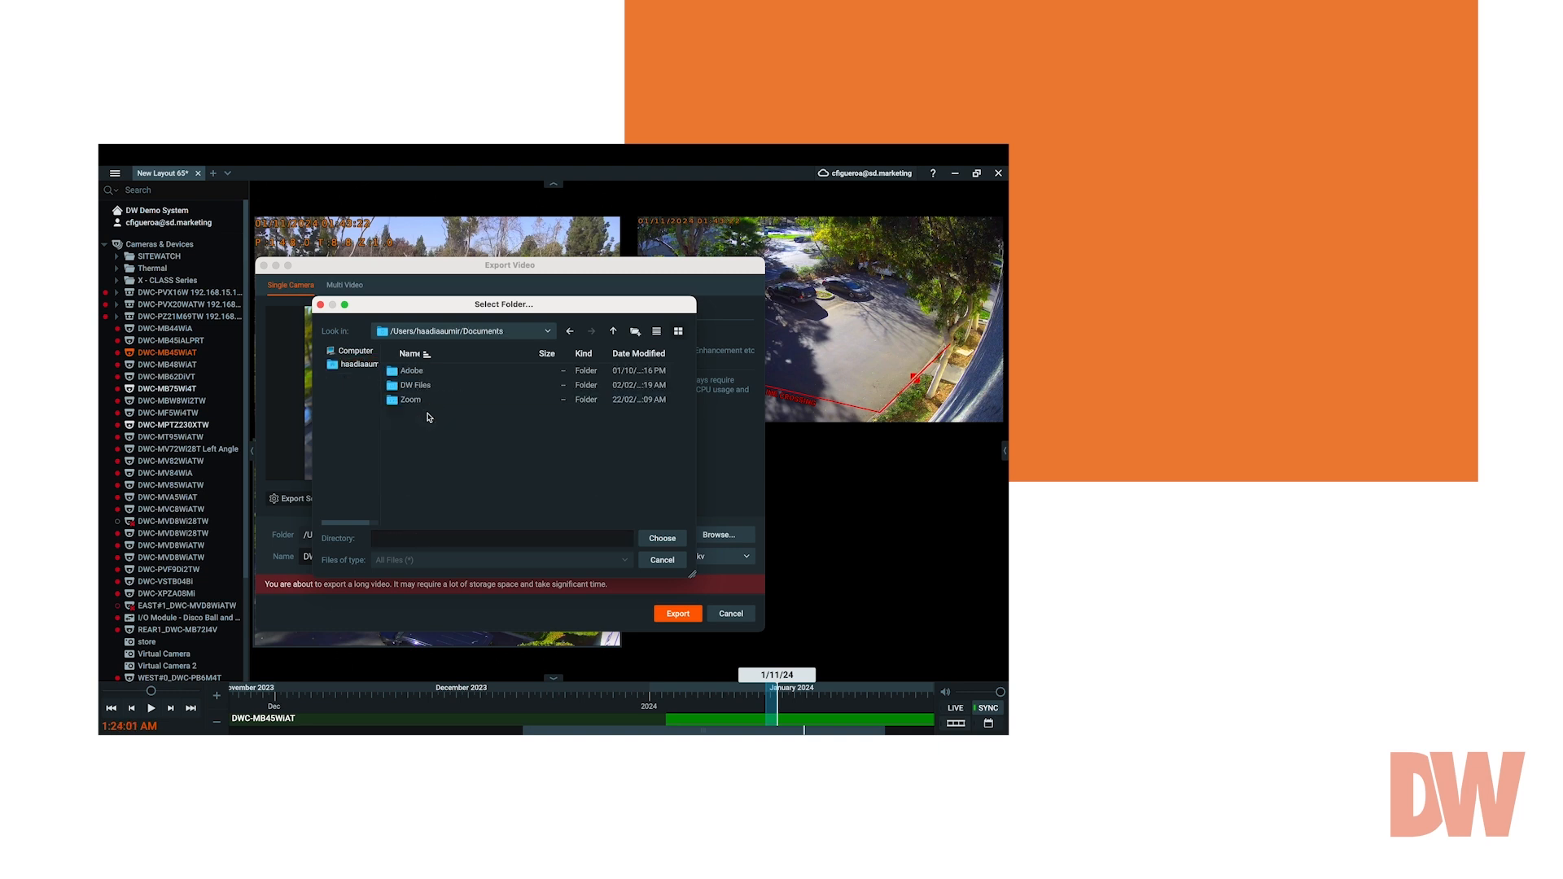
{"action": "double_click", "coordinate": [414, 397]}
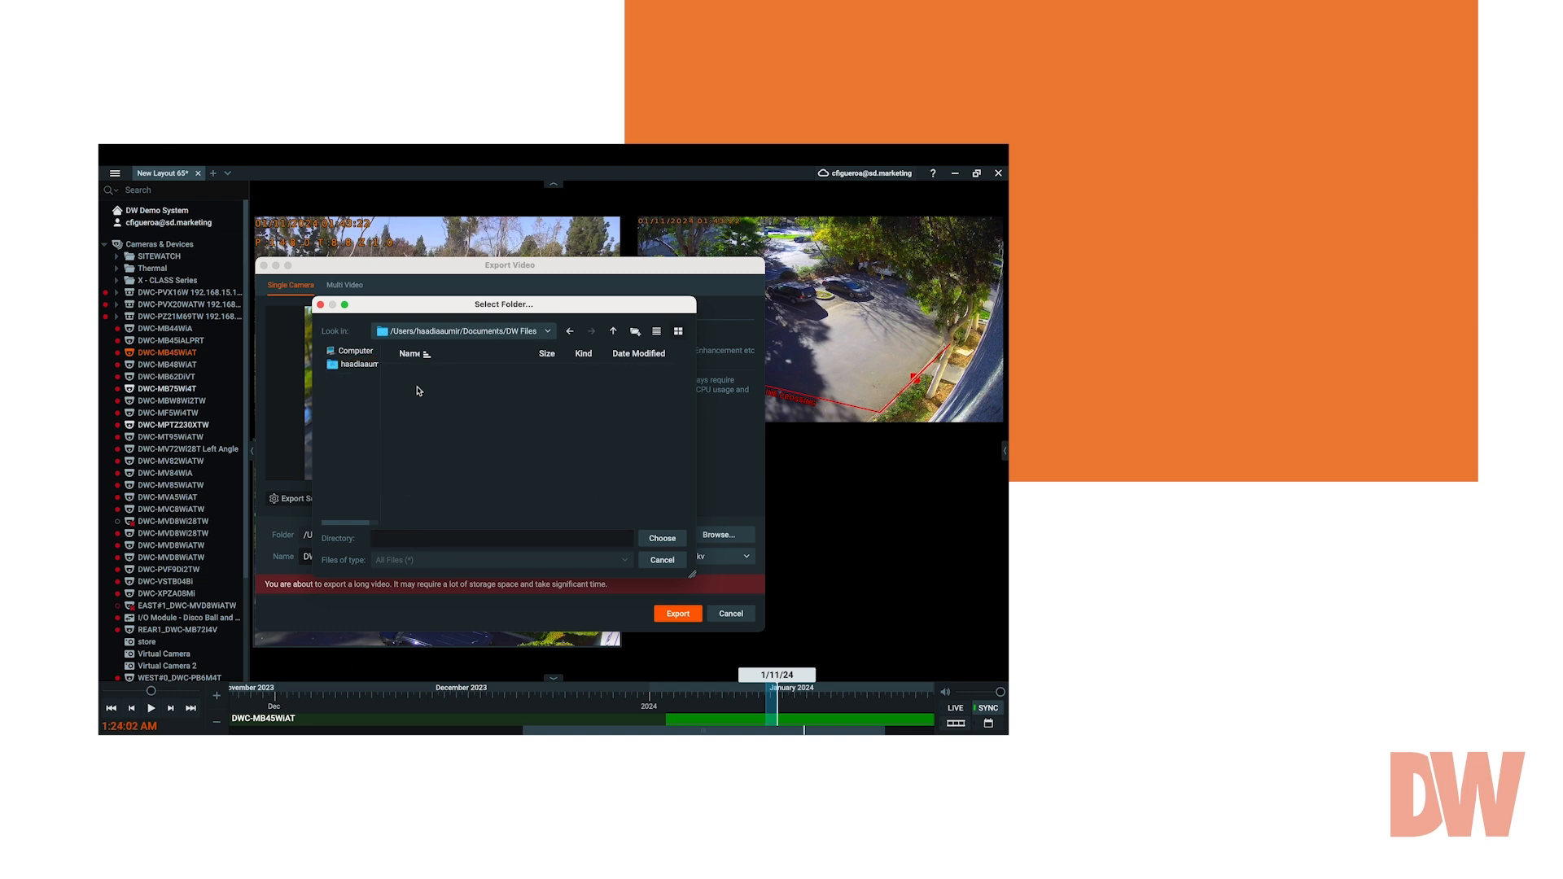
{"action": "left_click", "coordinate": [655, 538]}
{"action": "left_click", "coordinate": [707, 558]}
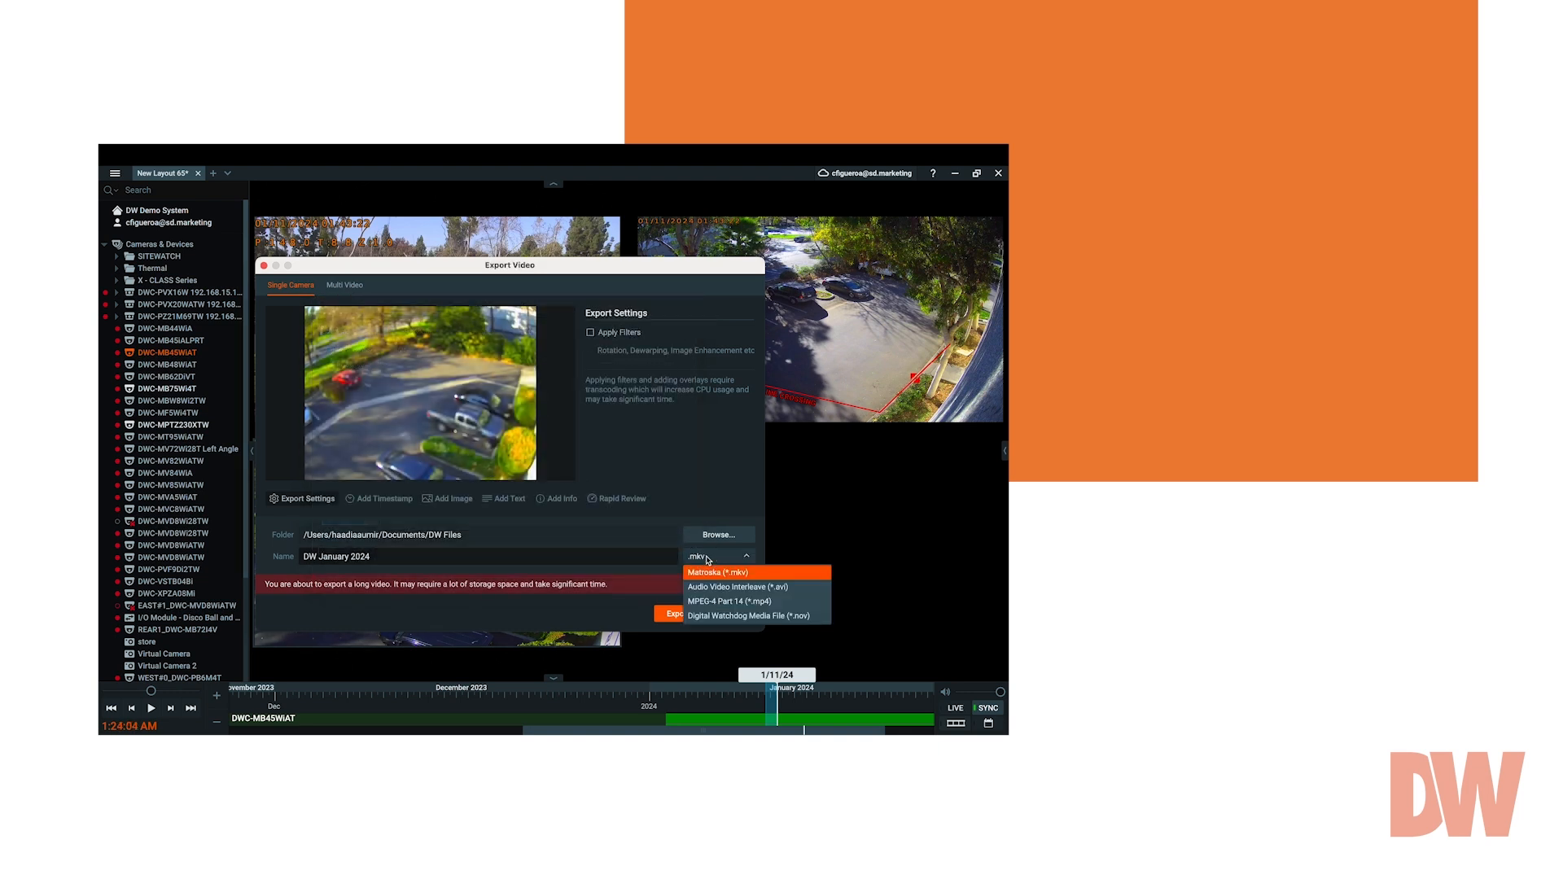
{"action": "left_click", "coordinate": [720, 616]}
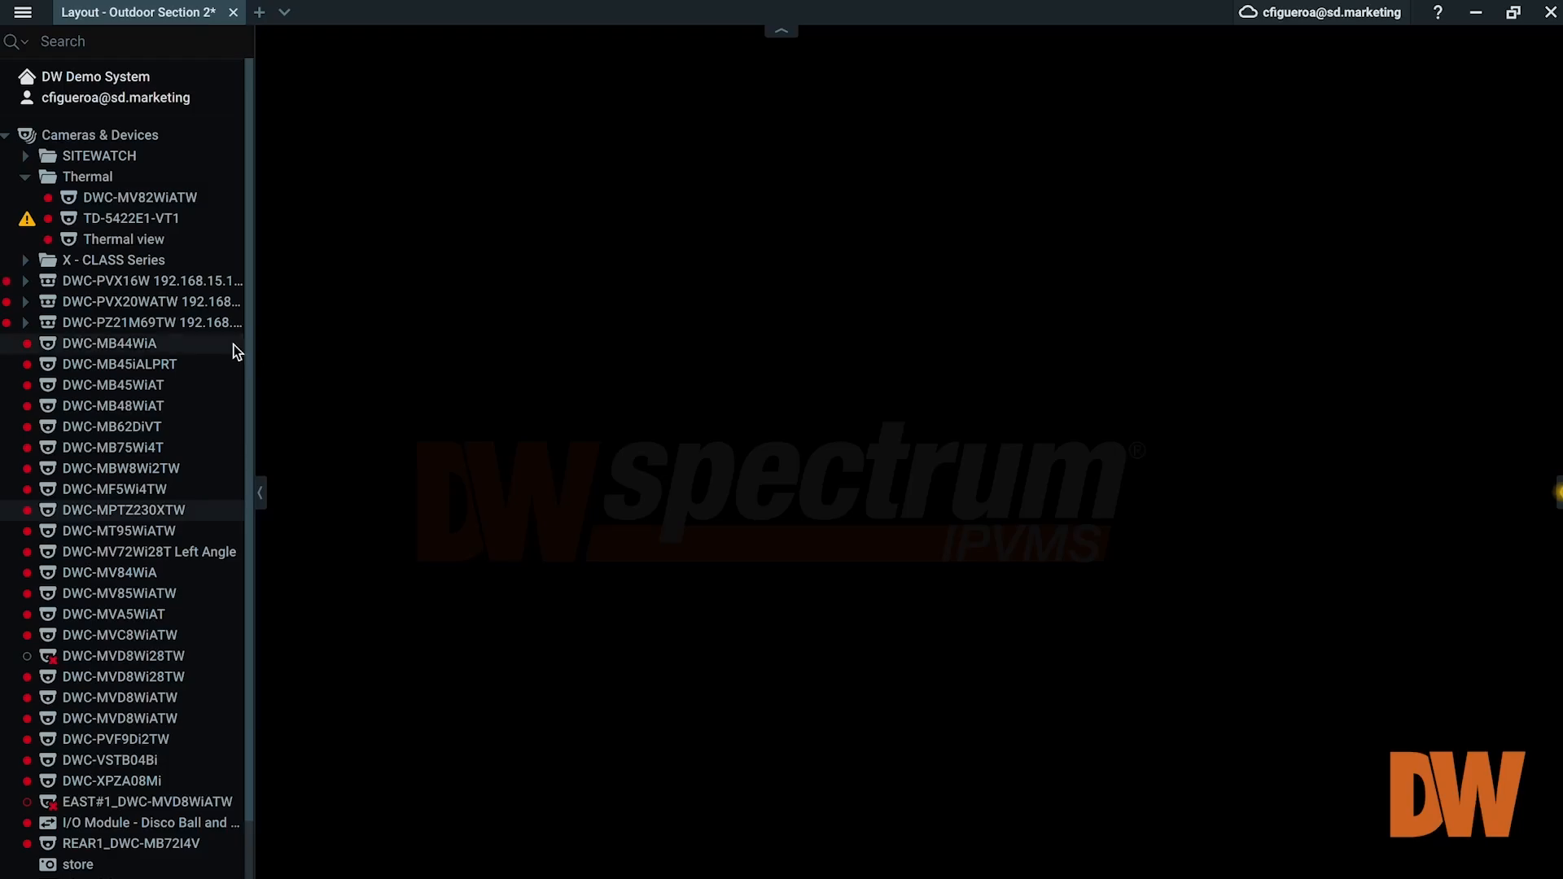
Step: Add cameras DWC-MB45WiAT, DWC-MB62DiVT, DWC-MBW8Wi2TW and DWC-MPTZ230XTW to the layout, arranging DWC-MPTZ230XTW in the first column above DWC-MB62DiVT
{"action": "mouse_move", "coordinate": [205, 344]}
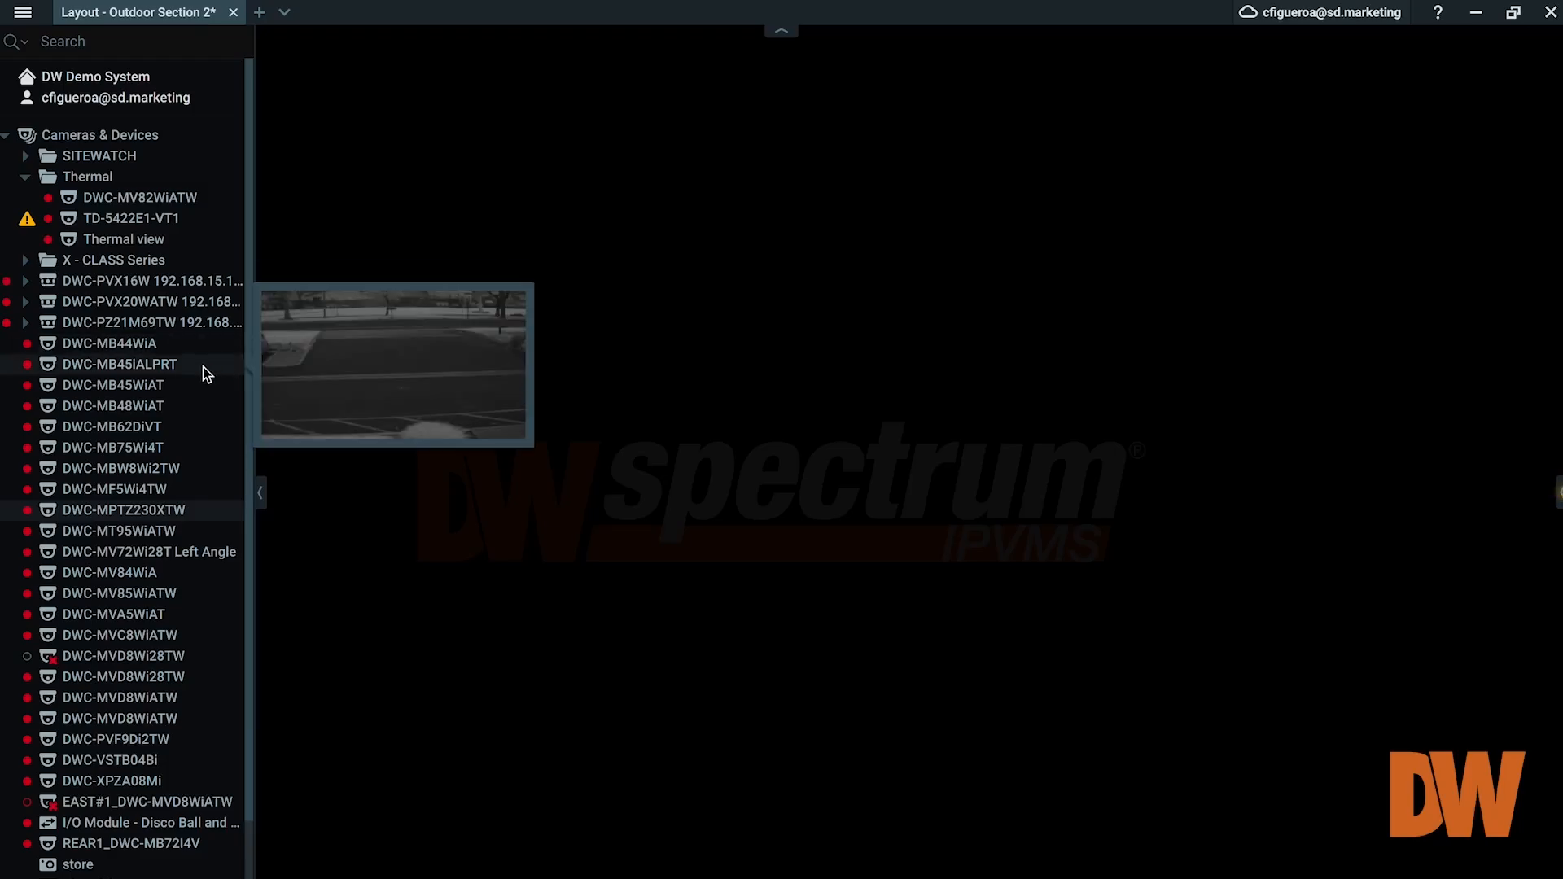
{"action": "mouse_move", "coordinate": [204, 384]}
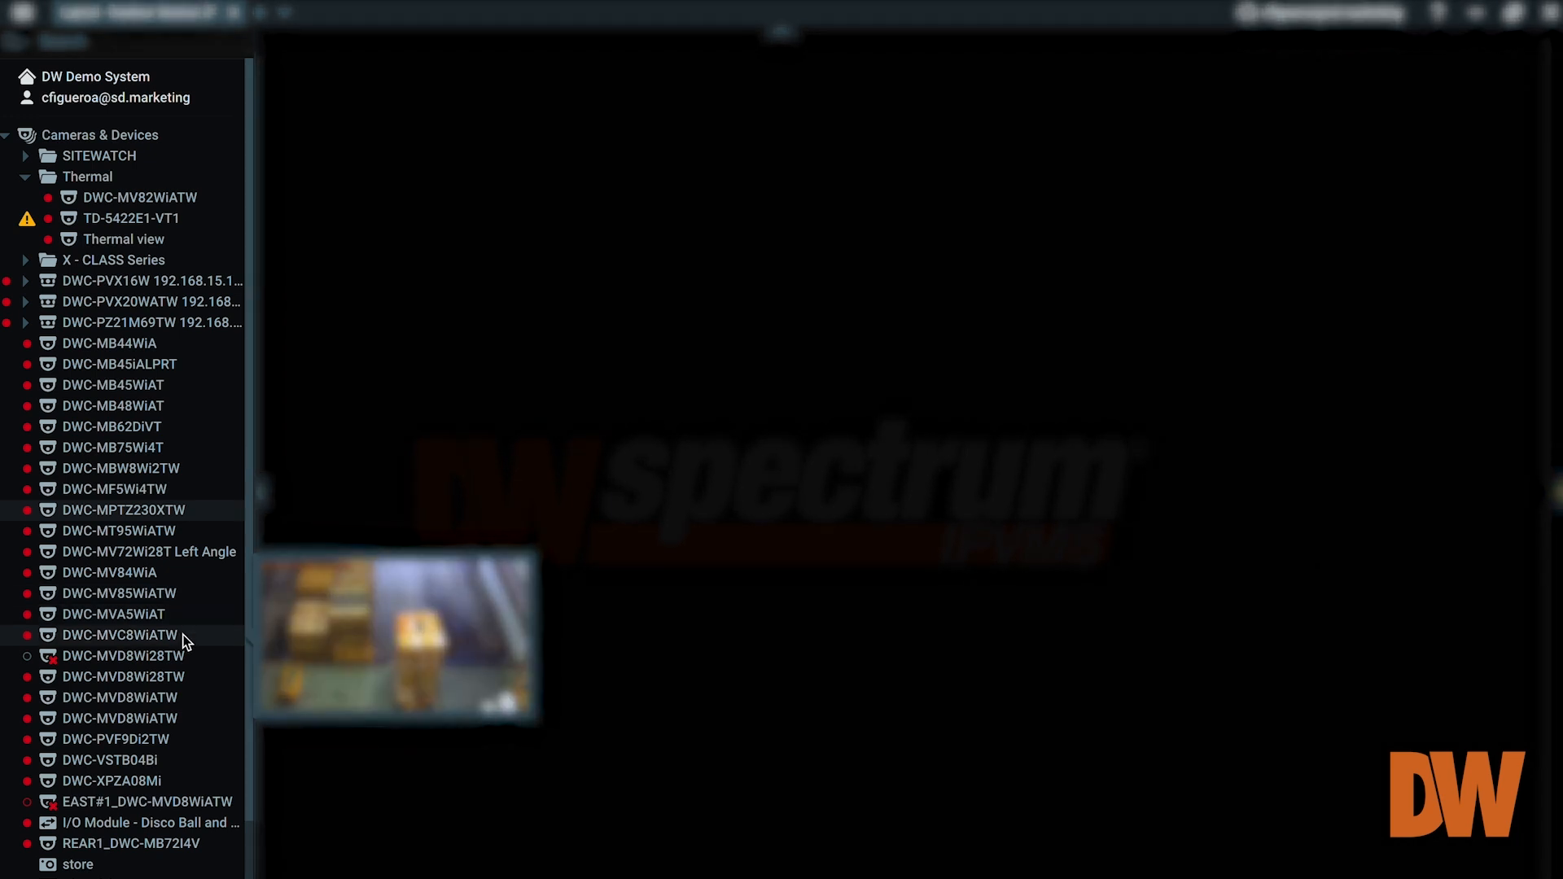
{"action": "double_click", "coordinate": [174, 384]}
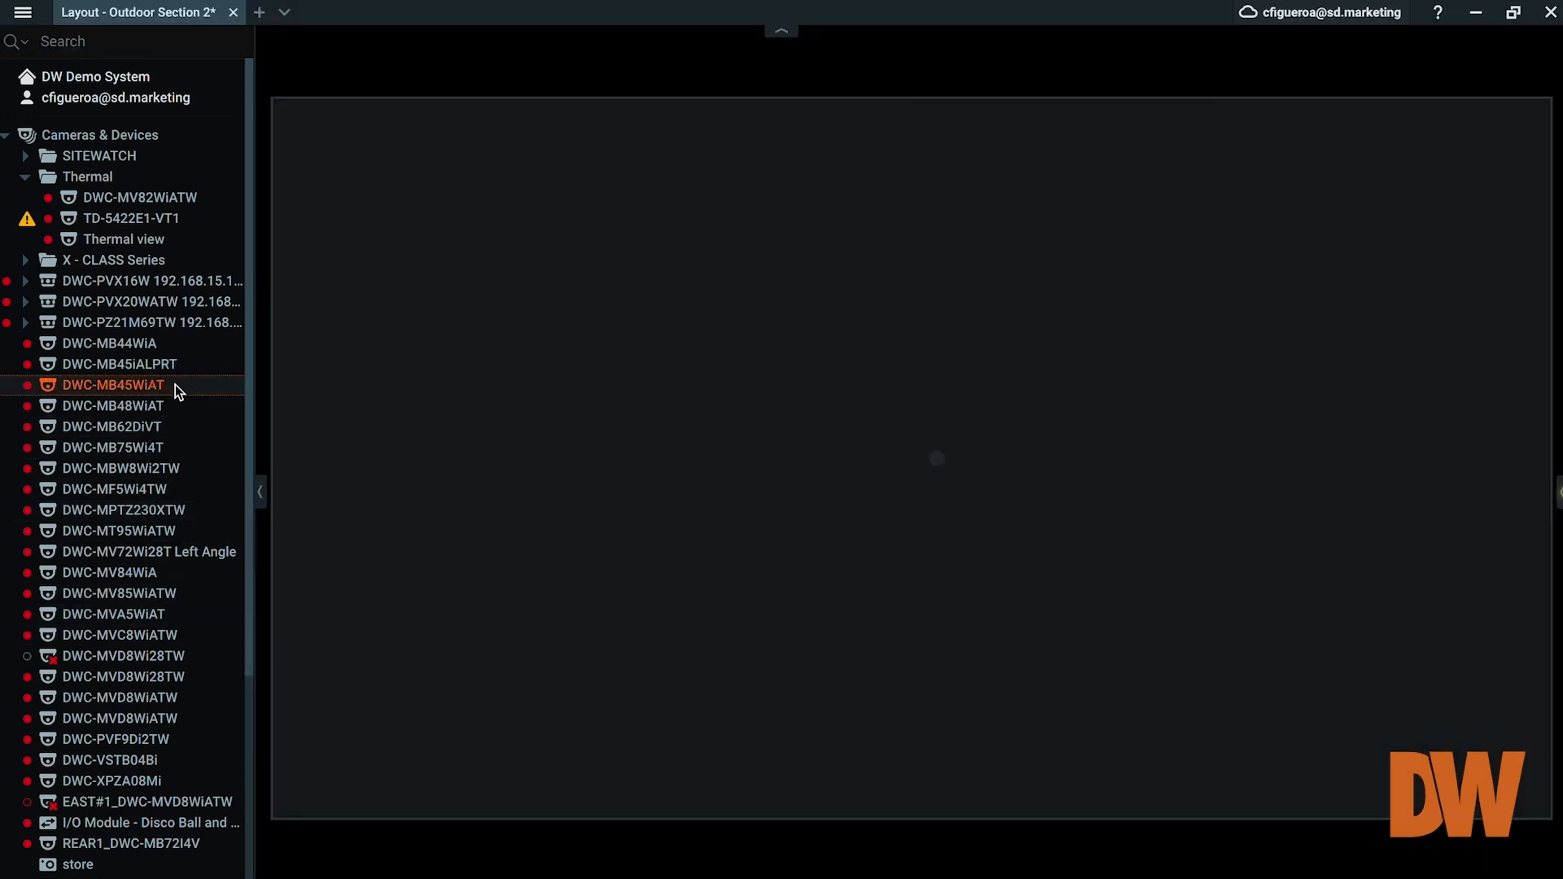
{"action": "left_click_drag", "start_coordinate": [141, 429], "coordinate": [483, 416]}
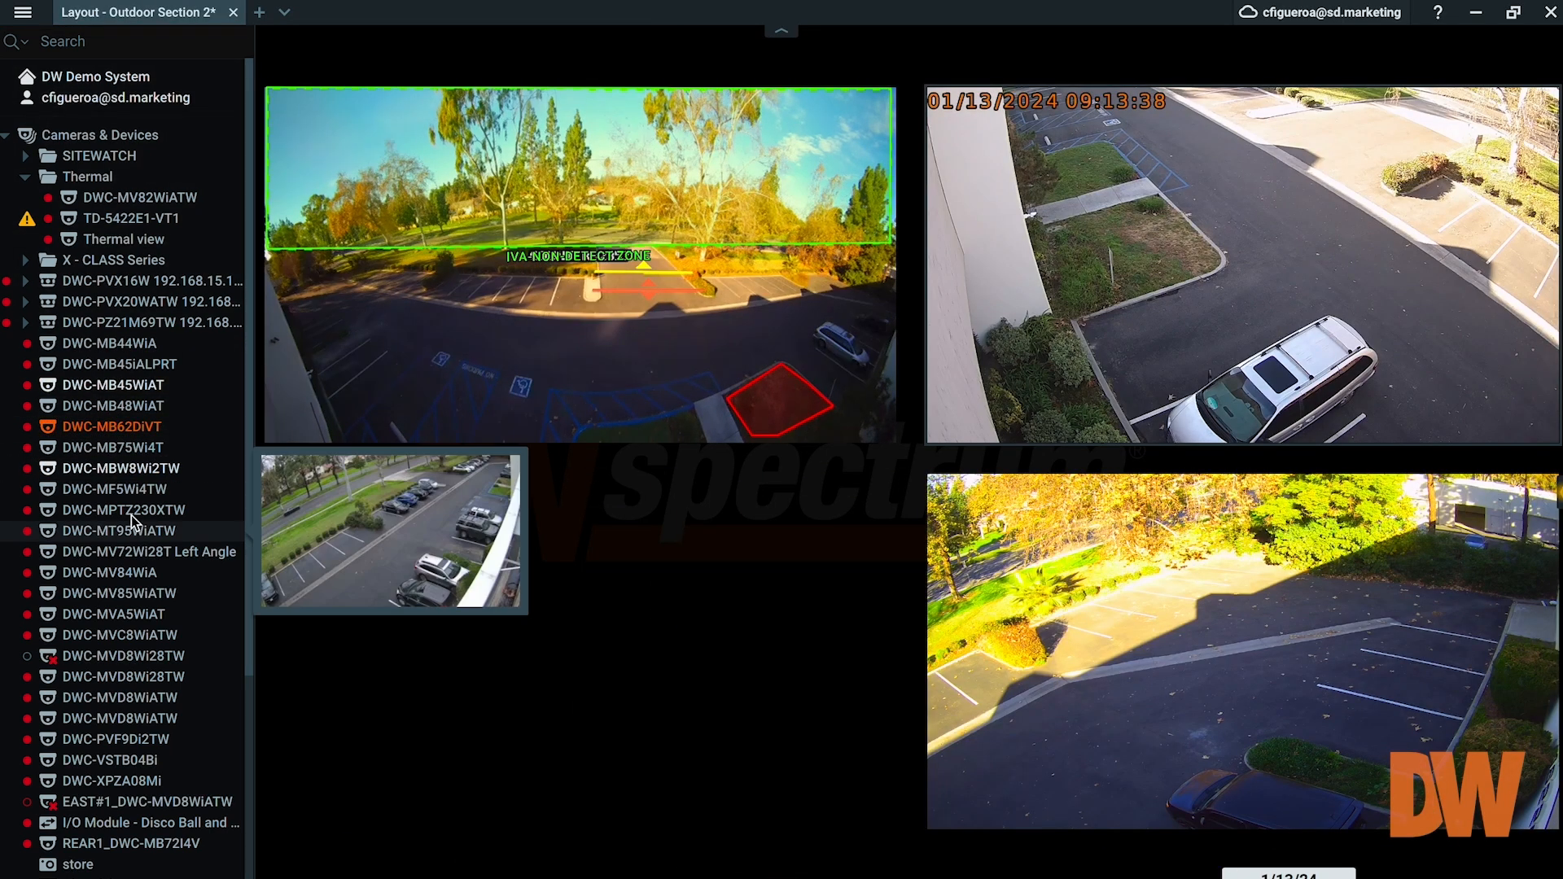
{"action": "left_click_drag", "start_coordinate": [133, 515], "coordinate": [390, 618]}
{"action": "left_click_drag", "start_coordinate": [384, 525], "coordinate": [486, 167]}
{"action": "left_click_drag", "start_coordinate": [964, 582], "coordinate": [484, 529]}
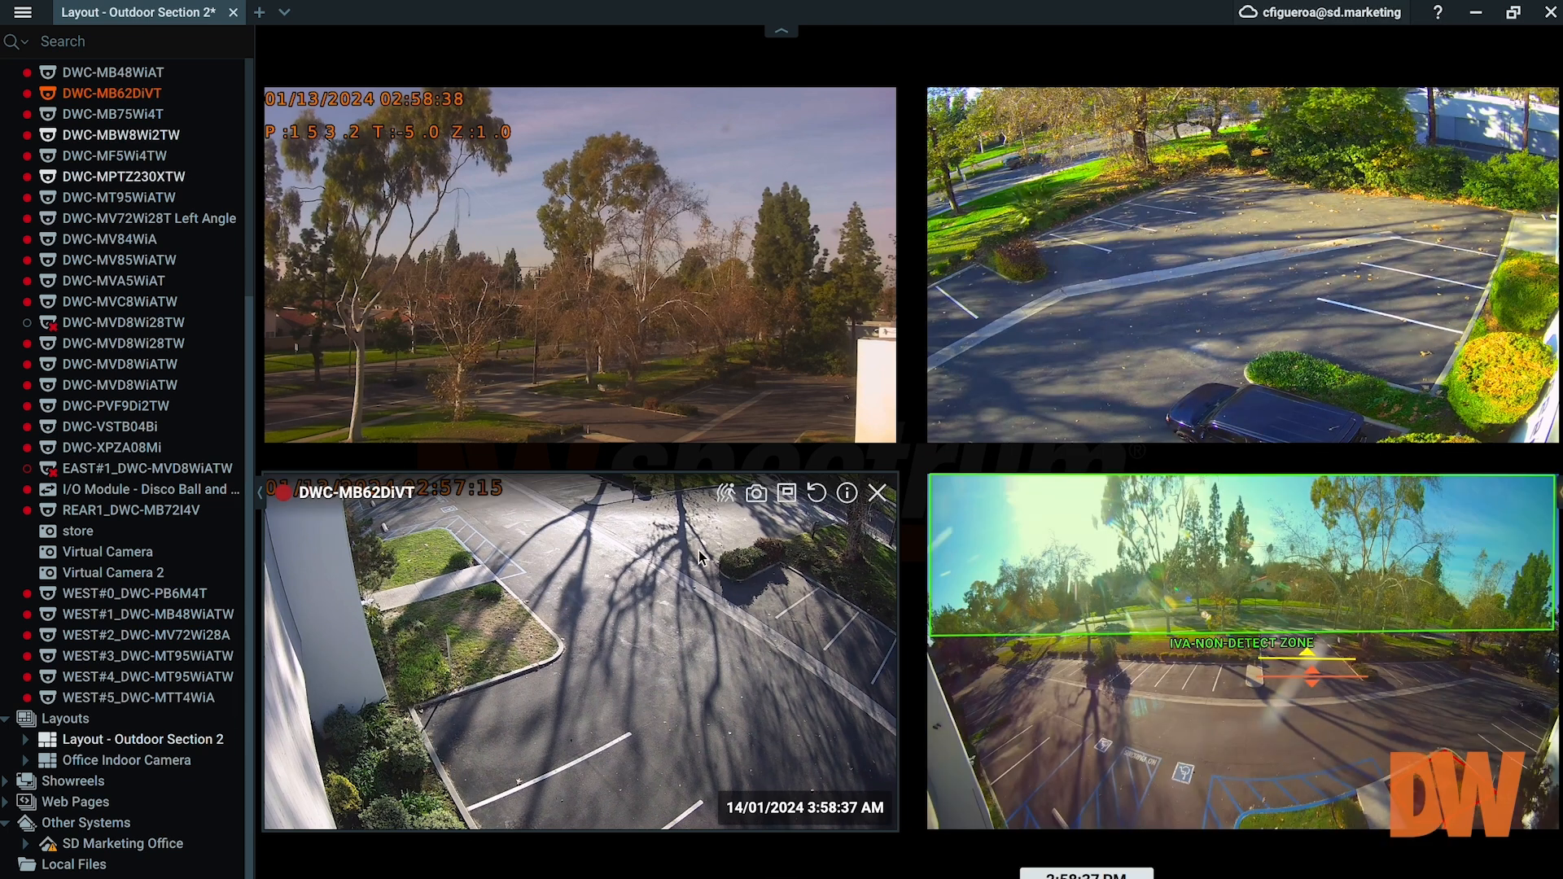
Step: Create a new layout and add cameras DWC-MB45WiAT, DWC-MB62DiVT, DWC-MBW8Wi2TW and DWC-MVD8WiATW to it
{"action": "left_click", "coordinate": [260, 12]}
{"action": "double_click", "coordinate": [119, 387]}
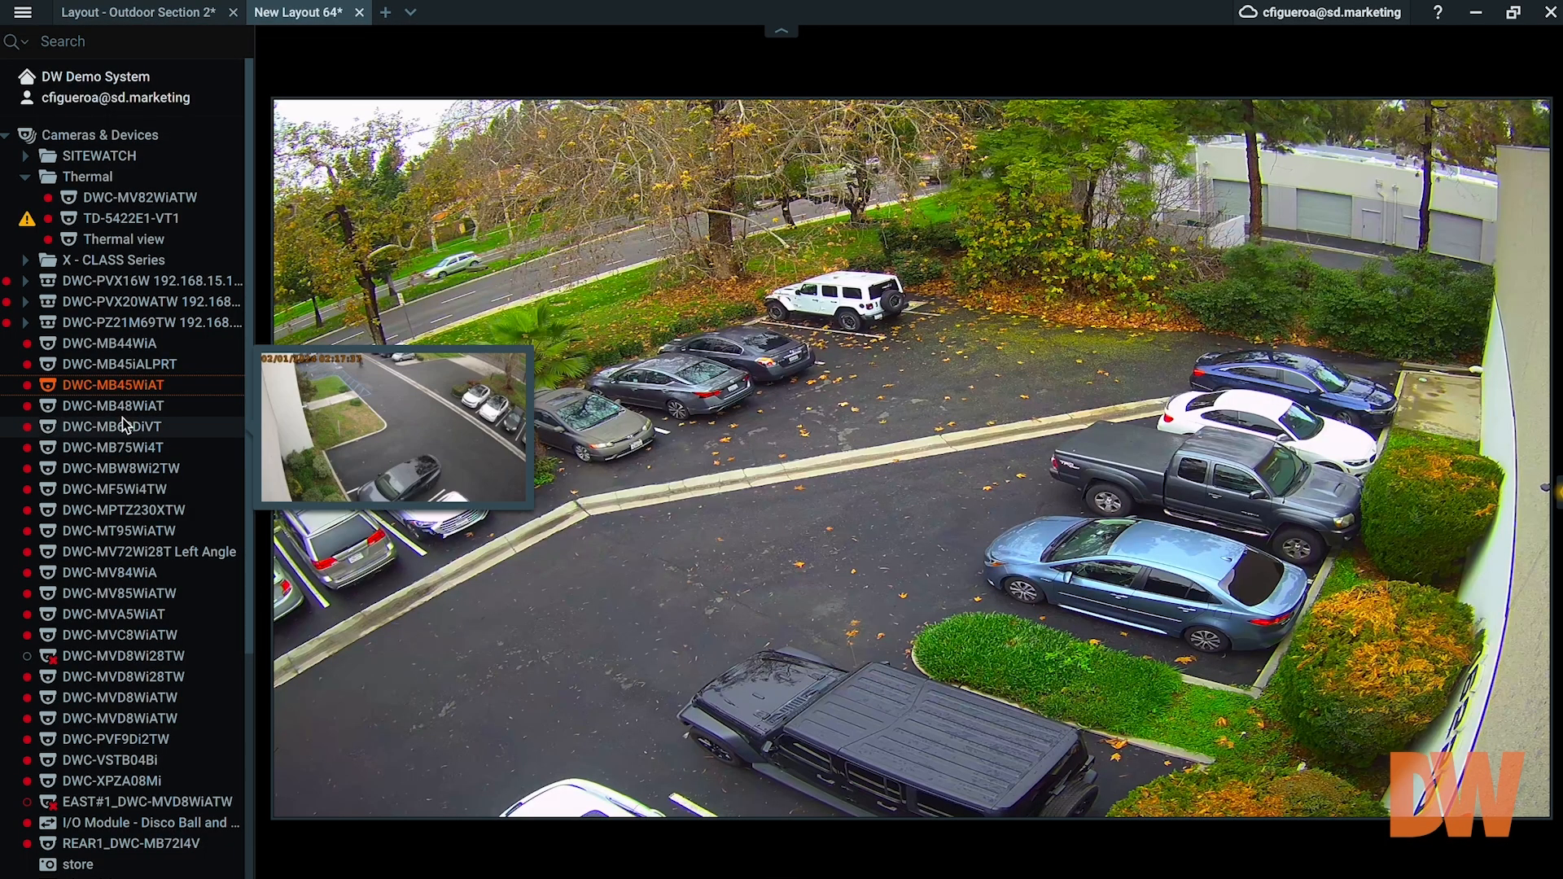
{"action": "double_click", "coordinate": [122, 419]}
{"action": "double_click", "coordinate": [127, 468]}
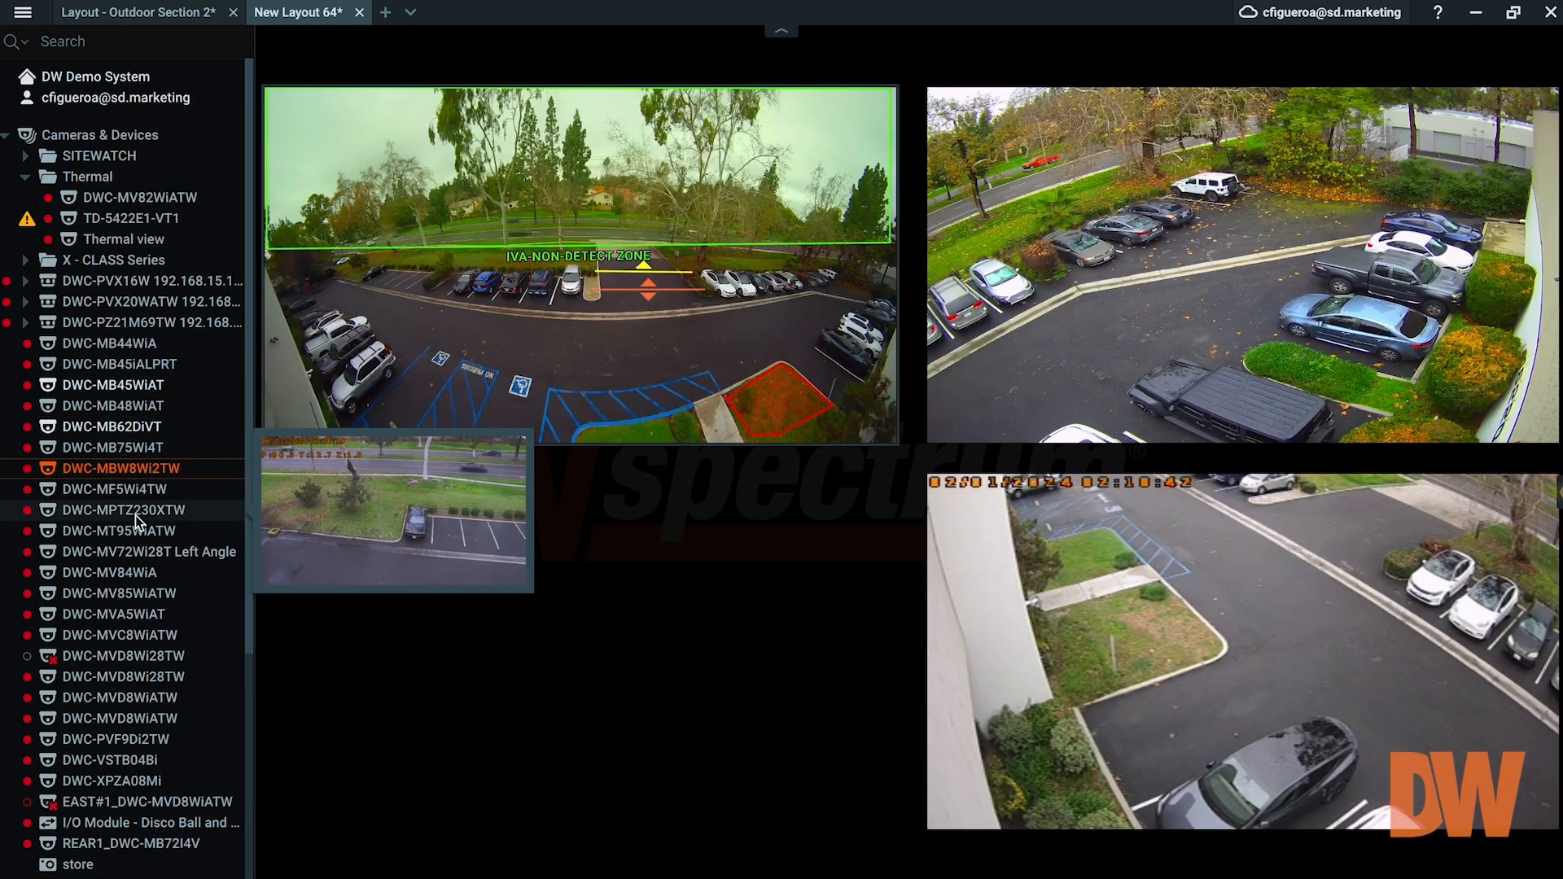
Step: Save the new camera layout under the name "Layout - Outdoor Session 3"
{"action": "right_click", "coordinate": [340, 16]}
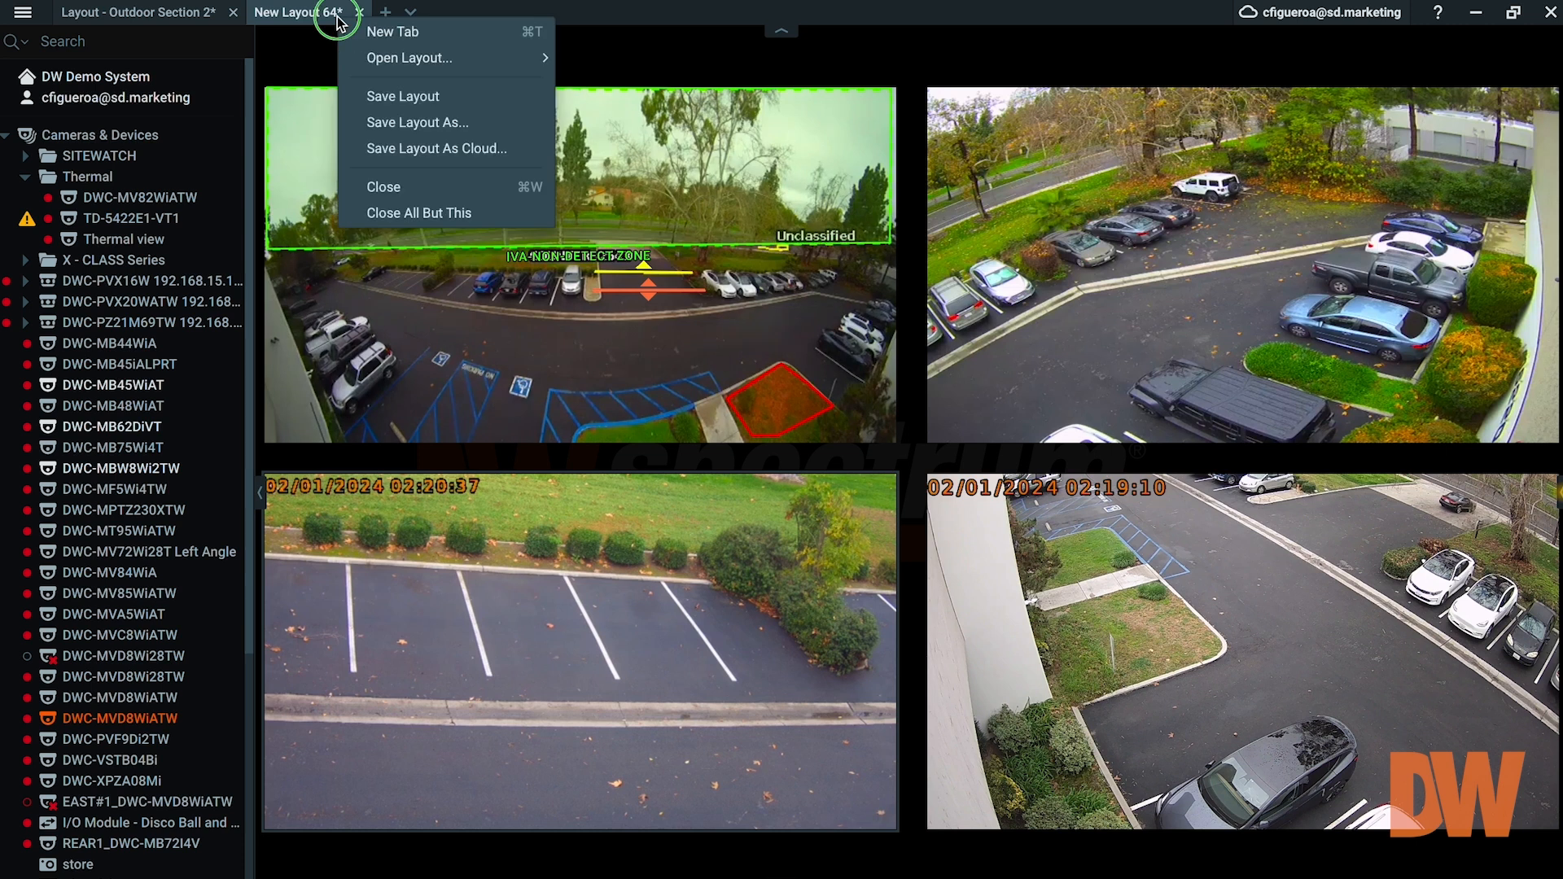
{"action": "left_click", "coordinate": [468, 105]}
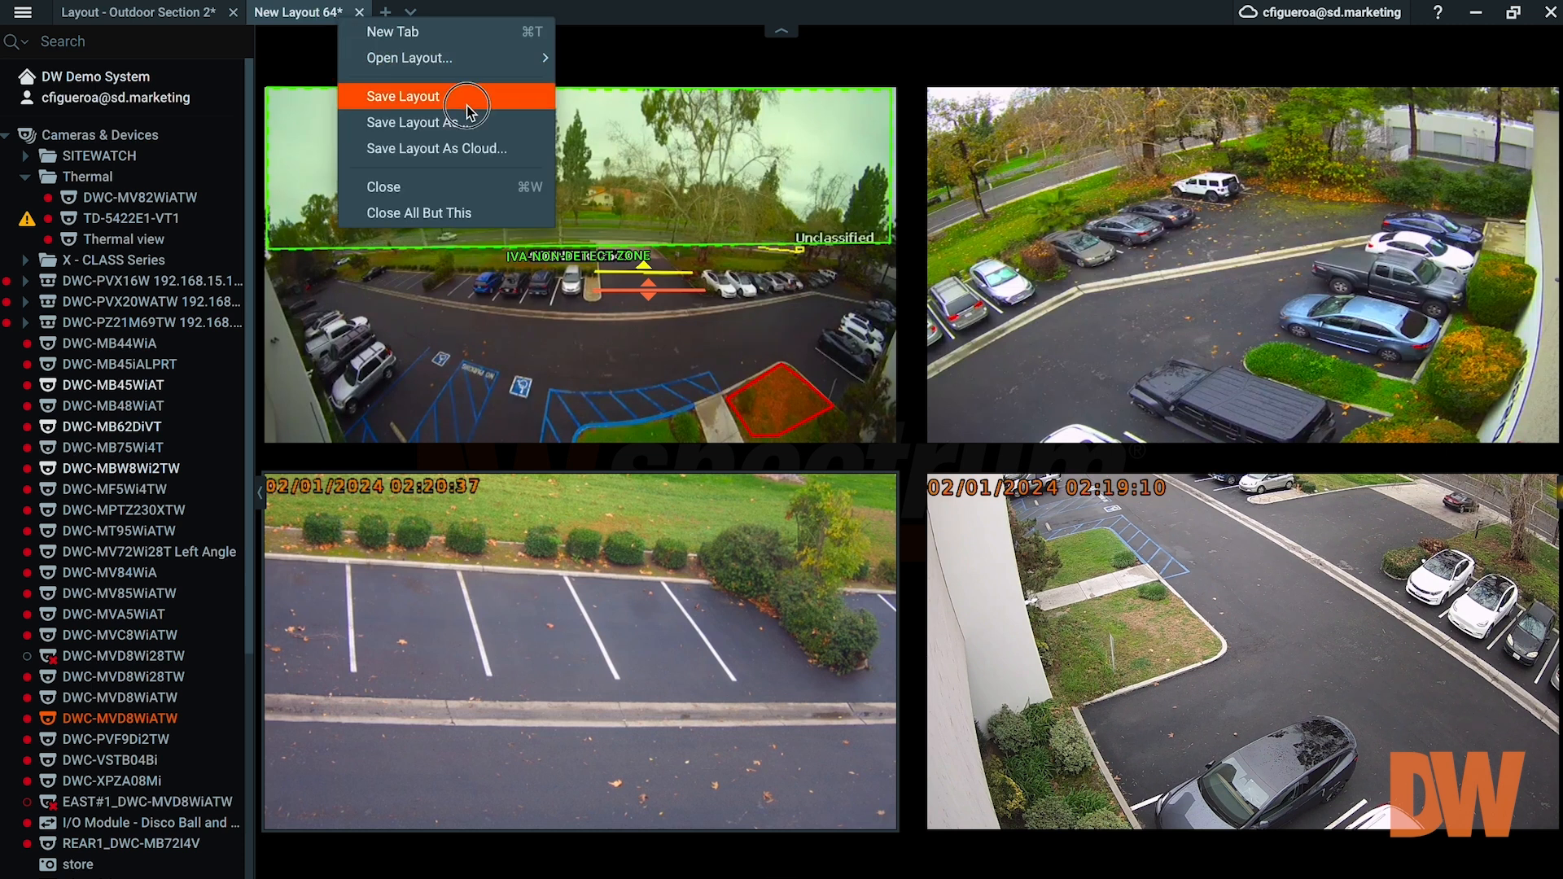
{"action": "left_click", "coordinate": [334, 20]}
{"action": "right_click", "coordinate": [334, 20]}
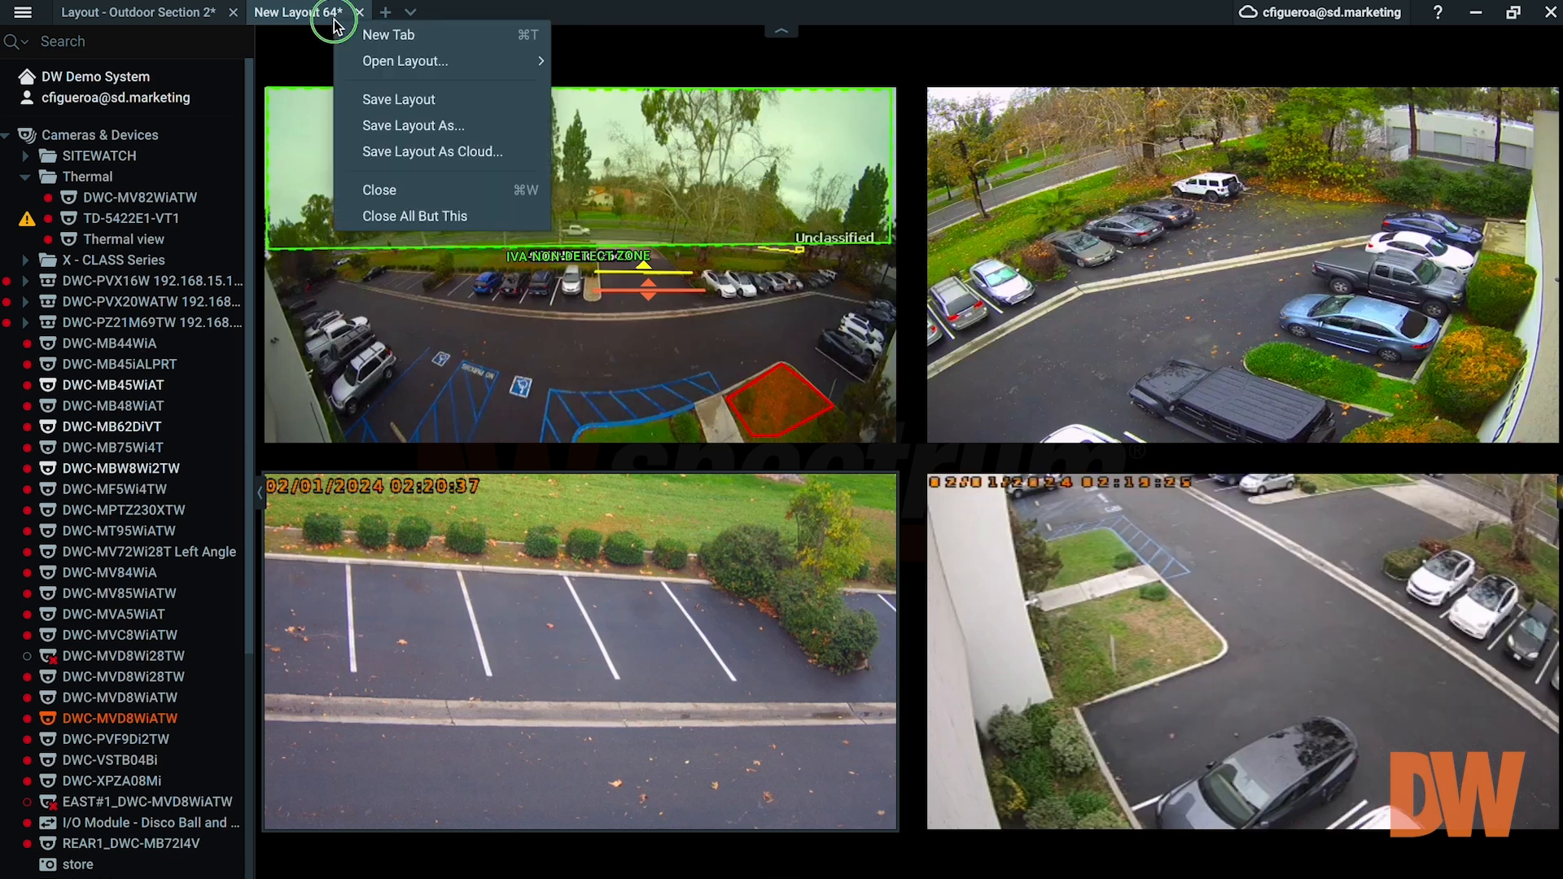
{"action": "left_click", "coordinate": [401, 124]}
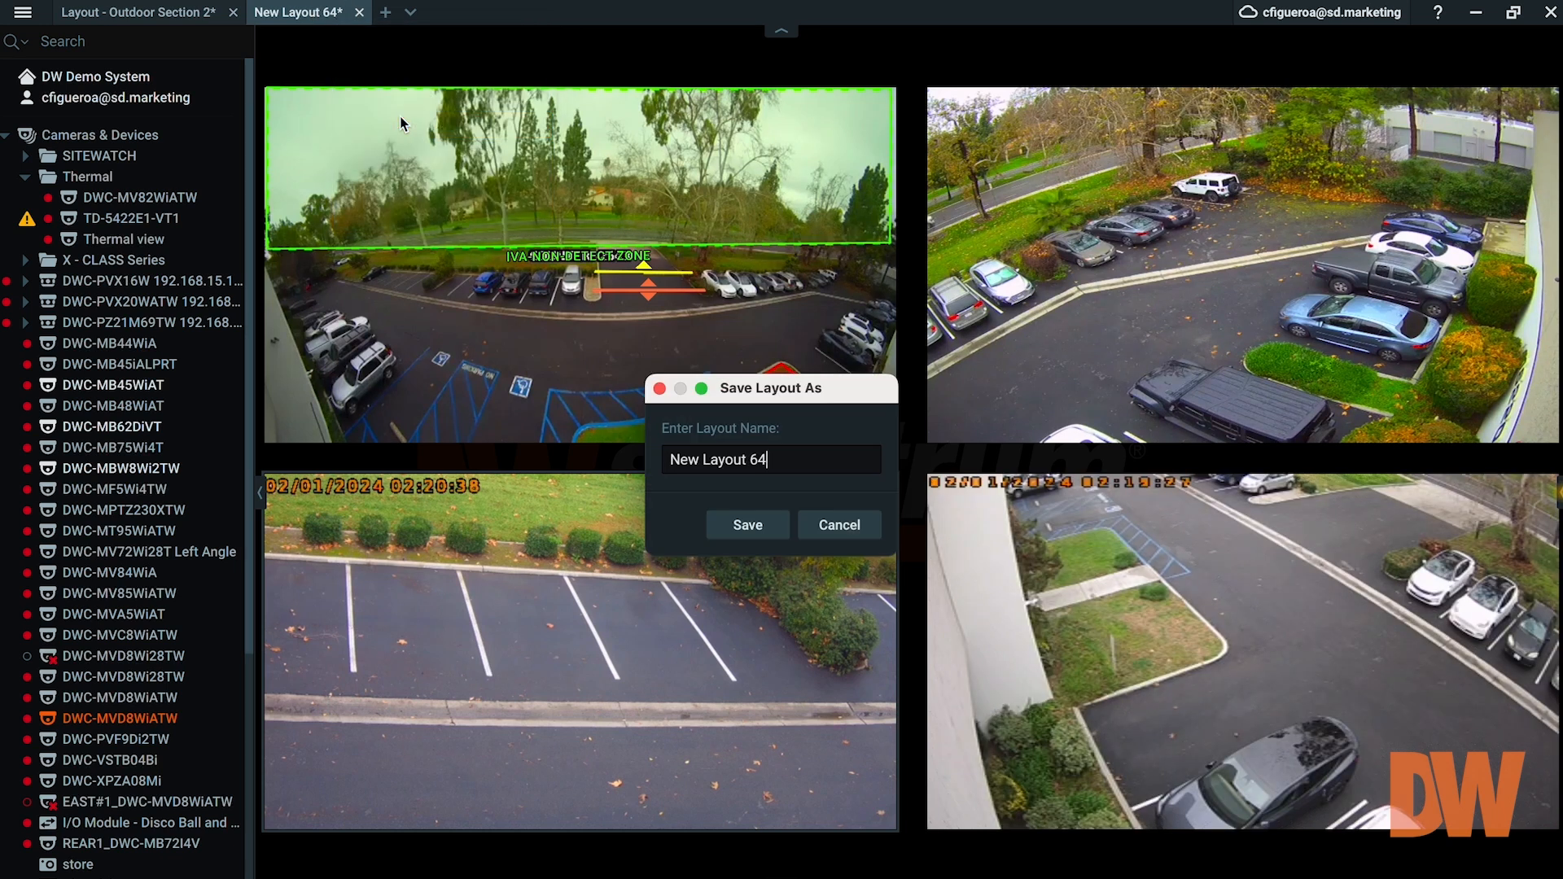
{"action": "triple_click", "coordinate": [779, 468]}
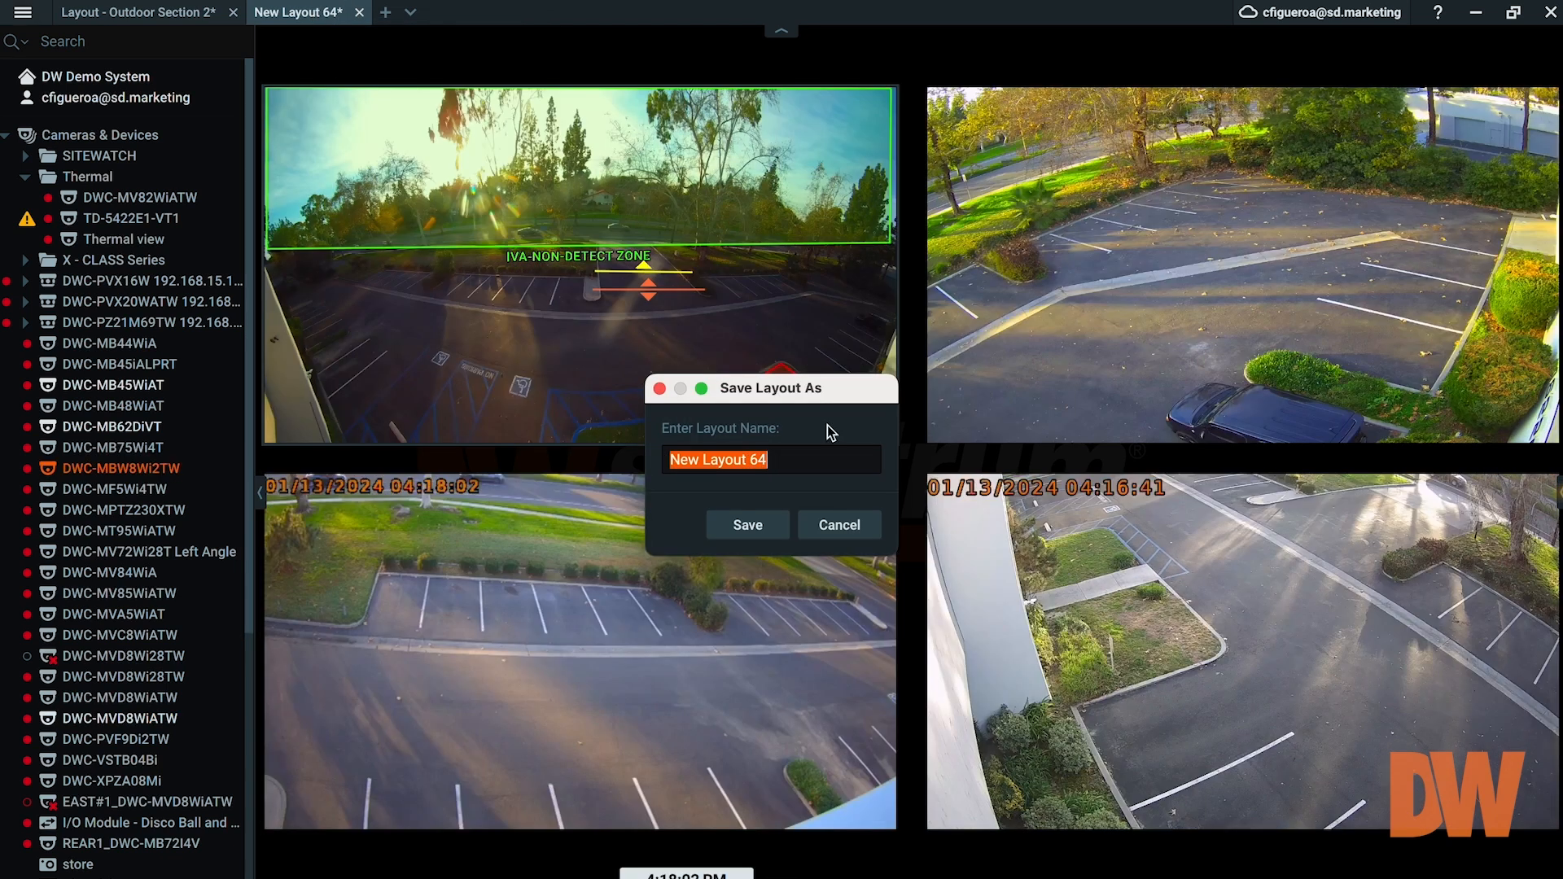
{"action": "type", "text": "Layout - Outdo"}
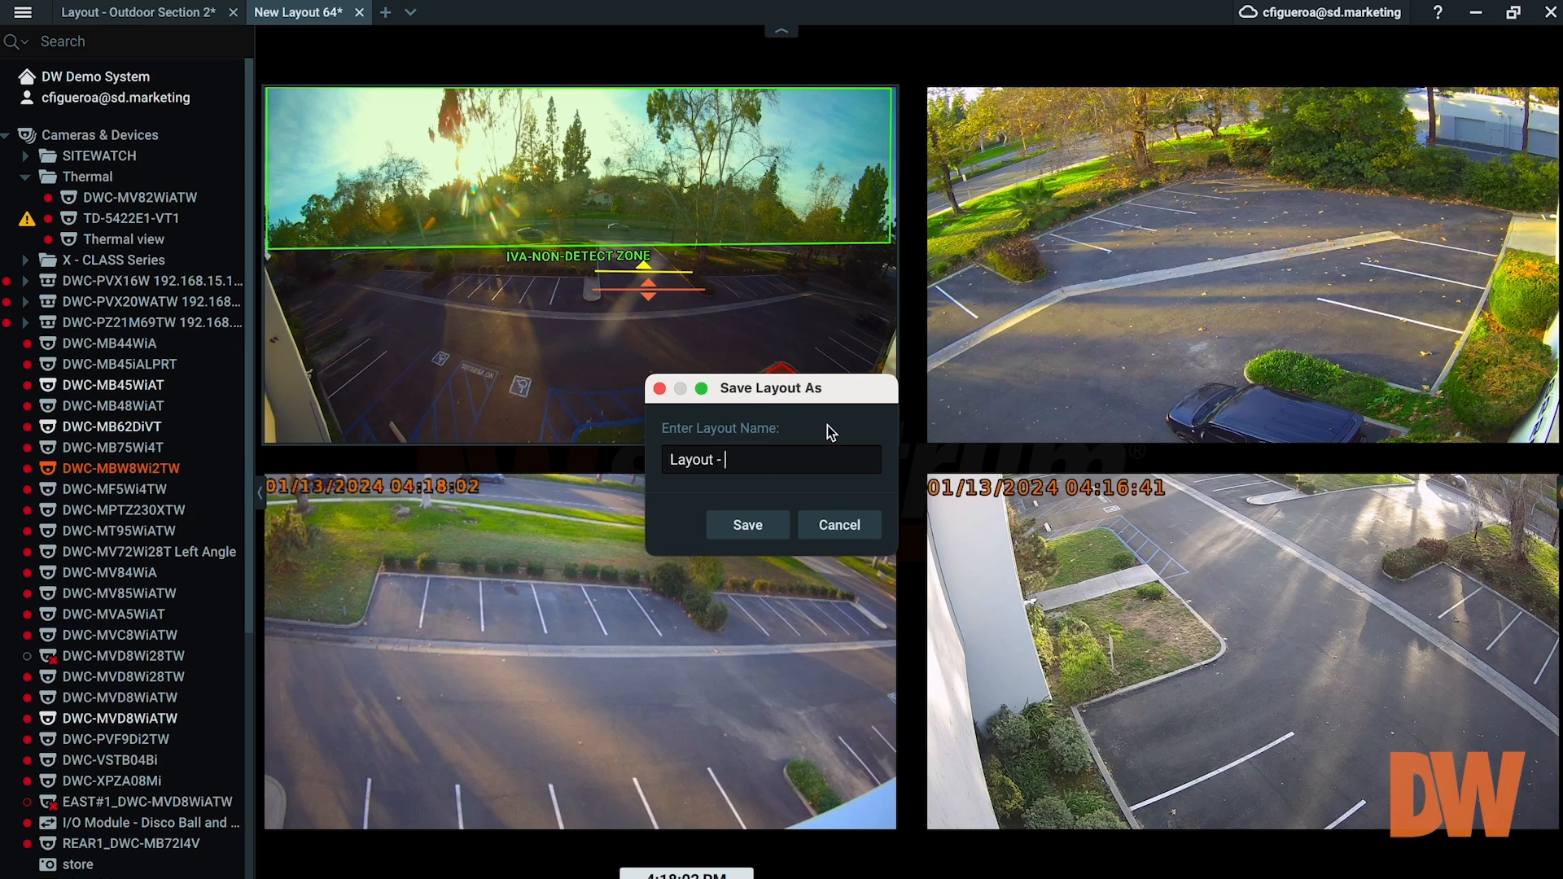
{"action": "type", "text": "or Session 3"}
{"action": "left_click", "coordinate": [778, 526]}
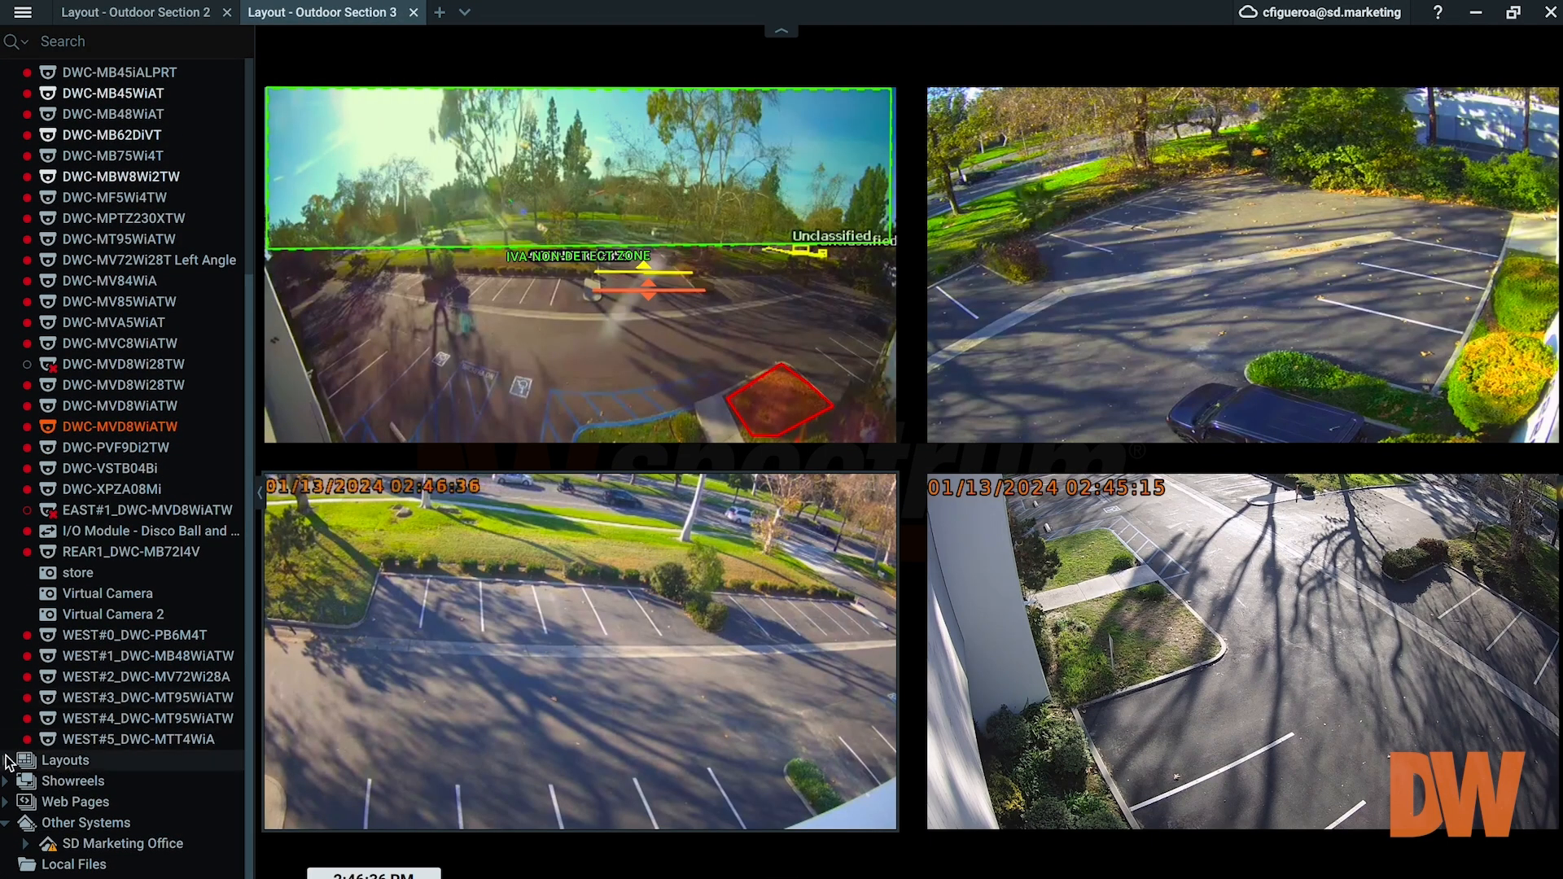
Step: Expand the list of saved layouts and open the Office Indoor Camera layout
{"action": "left_click", "coordinate": [8, 760]}
{"action": "scroll", "coordinate": [55, 757], "scroll_direction": "down", "scroll_amount": 3}
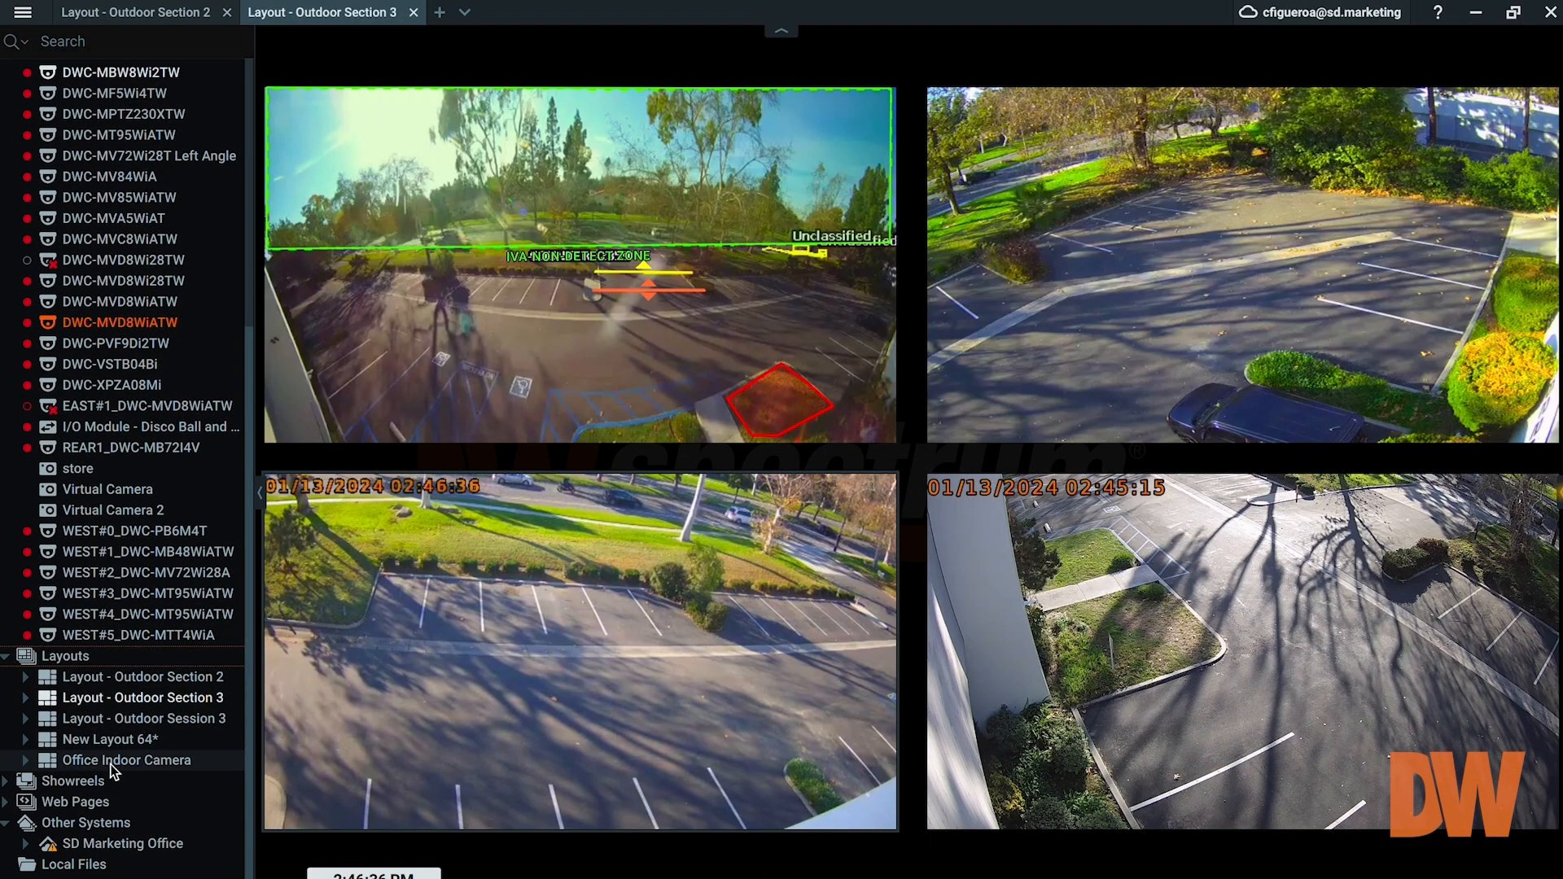
{"action": "double_click", "coordinate": [156, 758]}
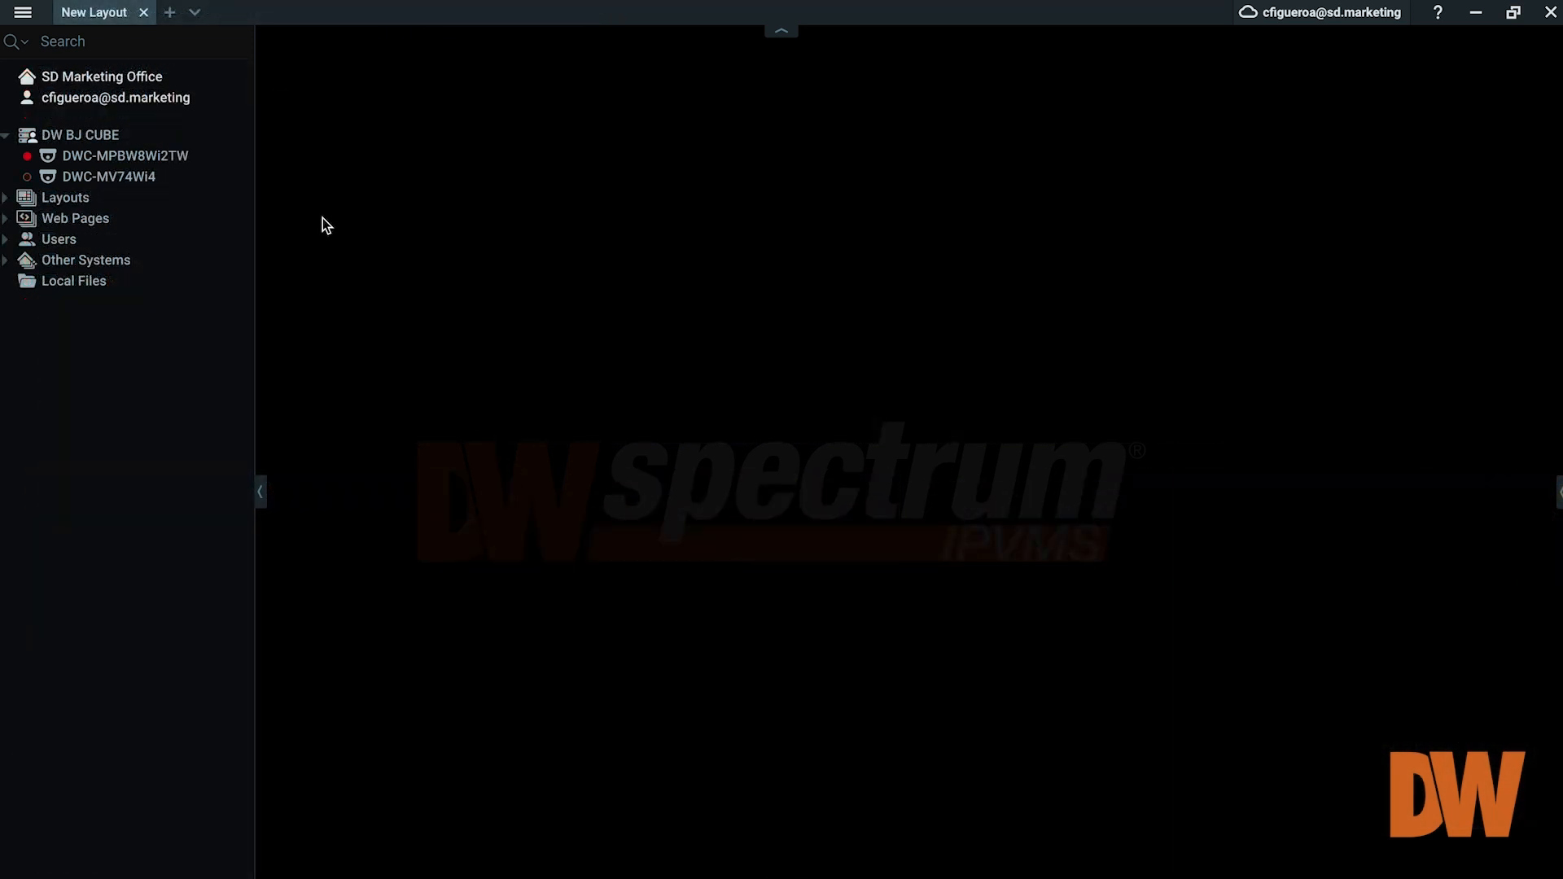
Step: Open the user settings in System Administration for SD Marketing Office and tick four entries in the list
{"action": "left_click", "coordinate": [22, 14]}
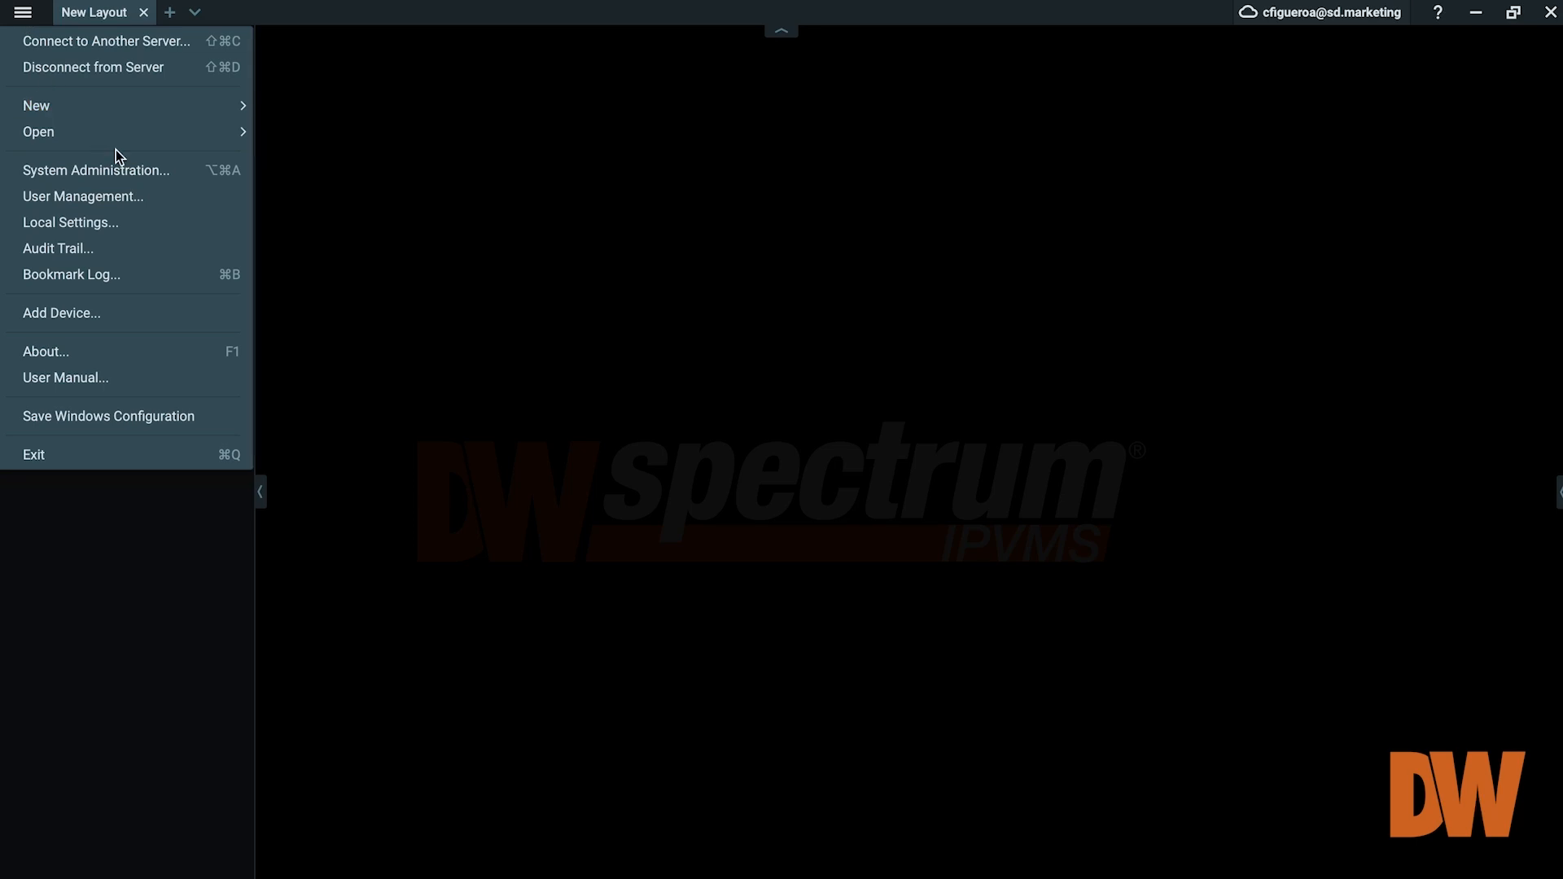
{"action": "left_click", "coordinate": [140, 170]}
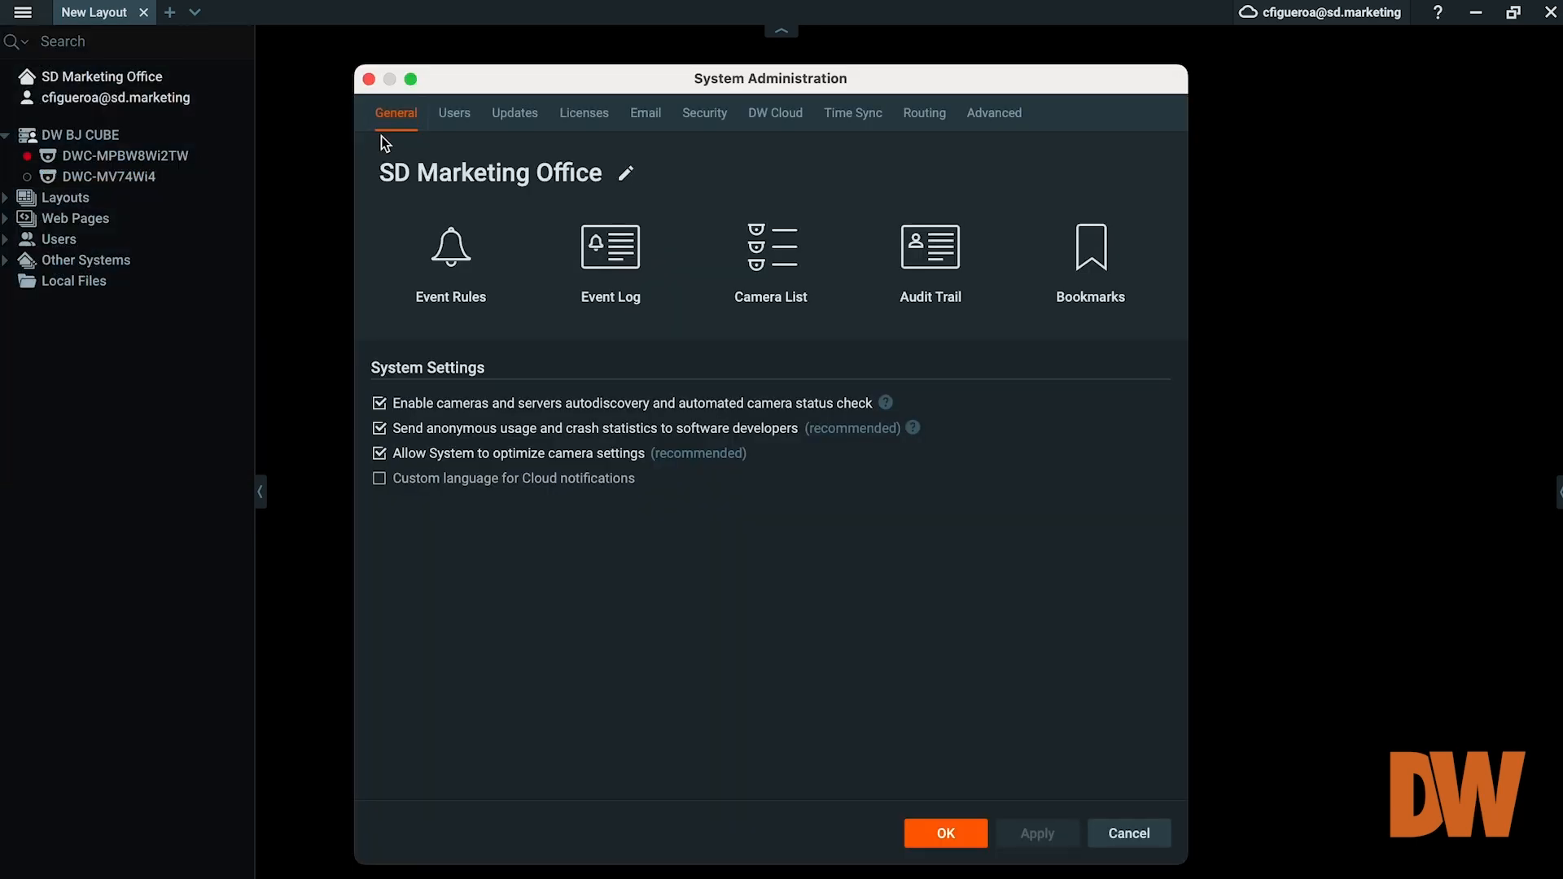
{"action": "left_click", "coordinate": [453, 119]}
{"action": "left_click", "coordinate": [388, 257]}
{"action": "left_click", "coordinate": [387, 281]}
{"action": "left_click", "coordinate": [387, 307]}
{"action": "left_click", "coordinate": [388, 332]}
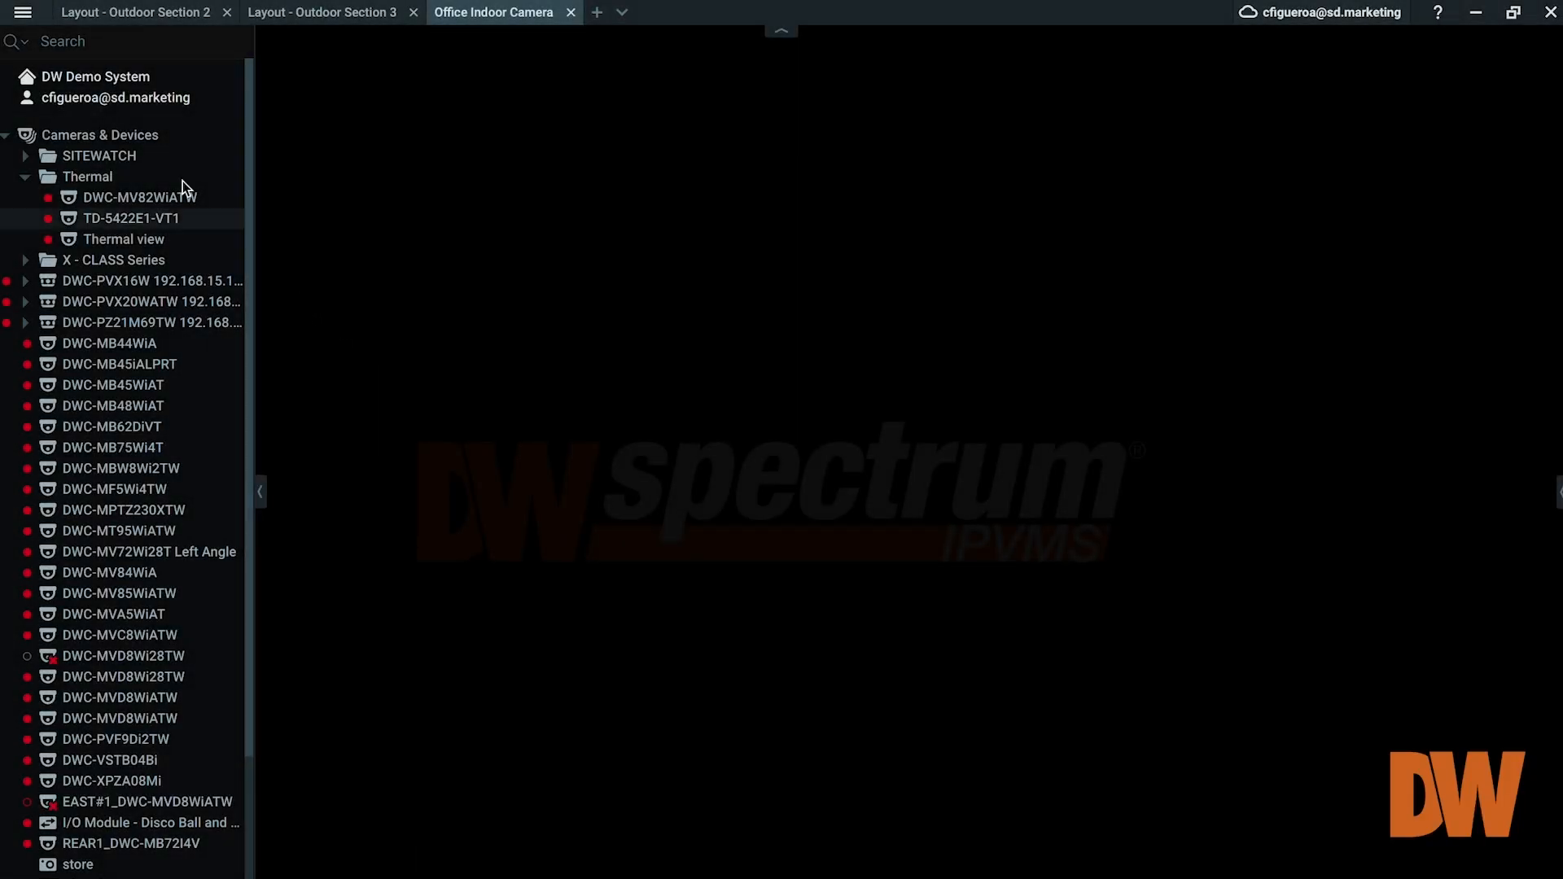
Step: Open the local image file office layout.png in the Office Indoor Camera layout
{"action": "left_click", "coordinate": [24, 13]}
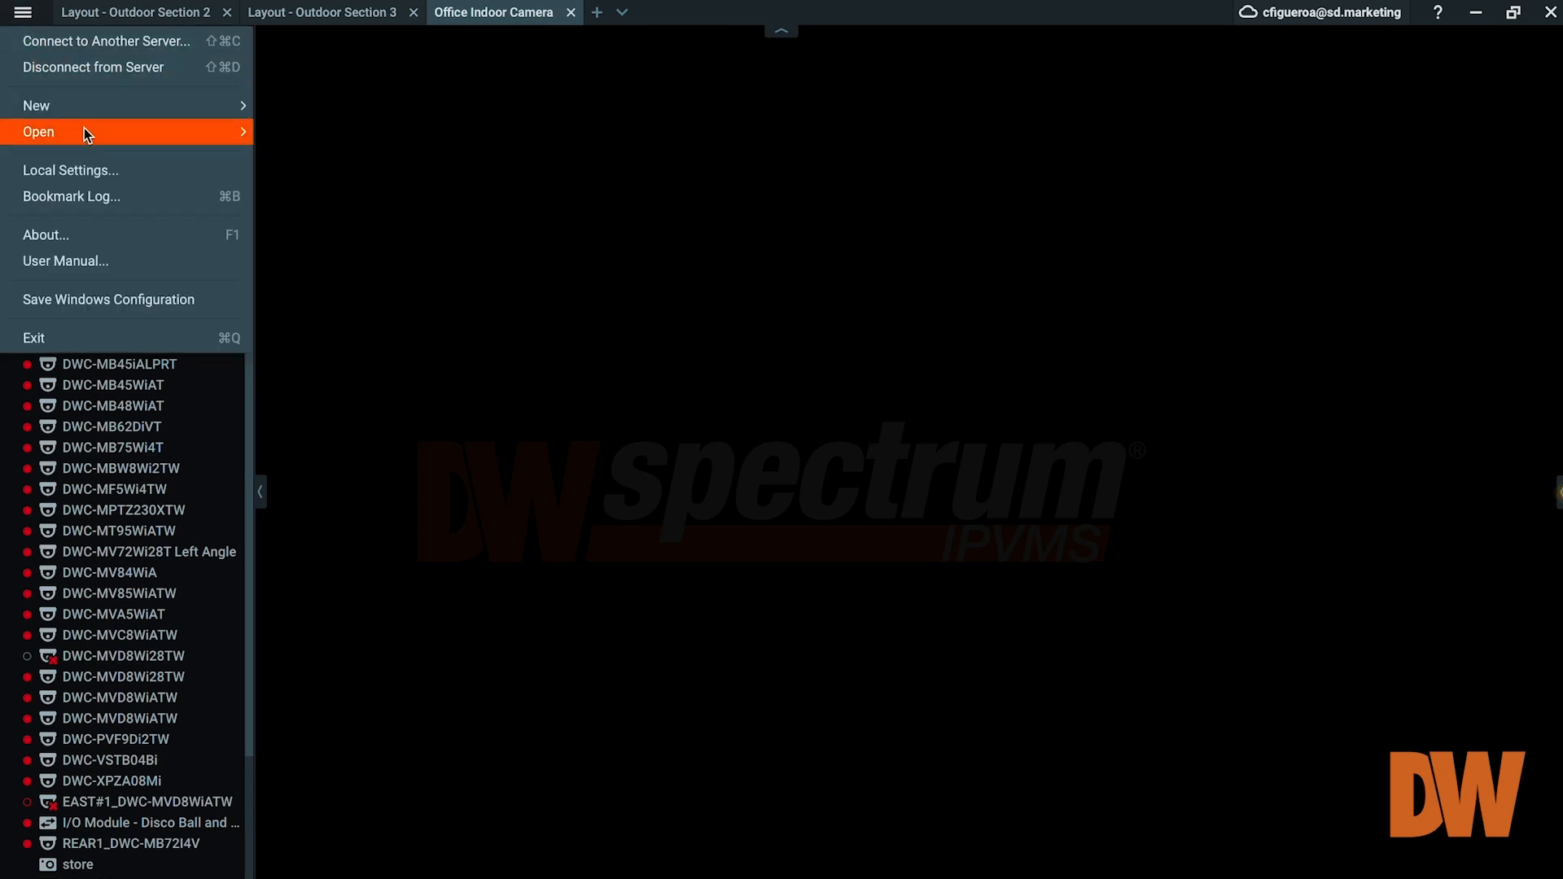
{"action": "mouse_move", "coordinate": [135, 135]}
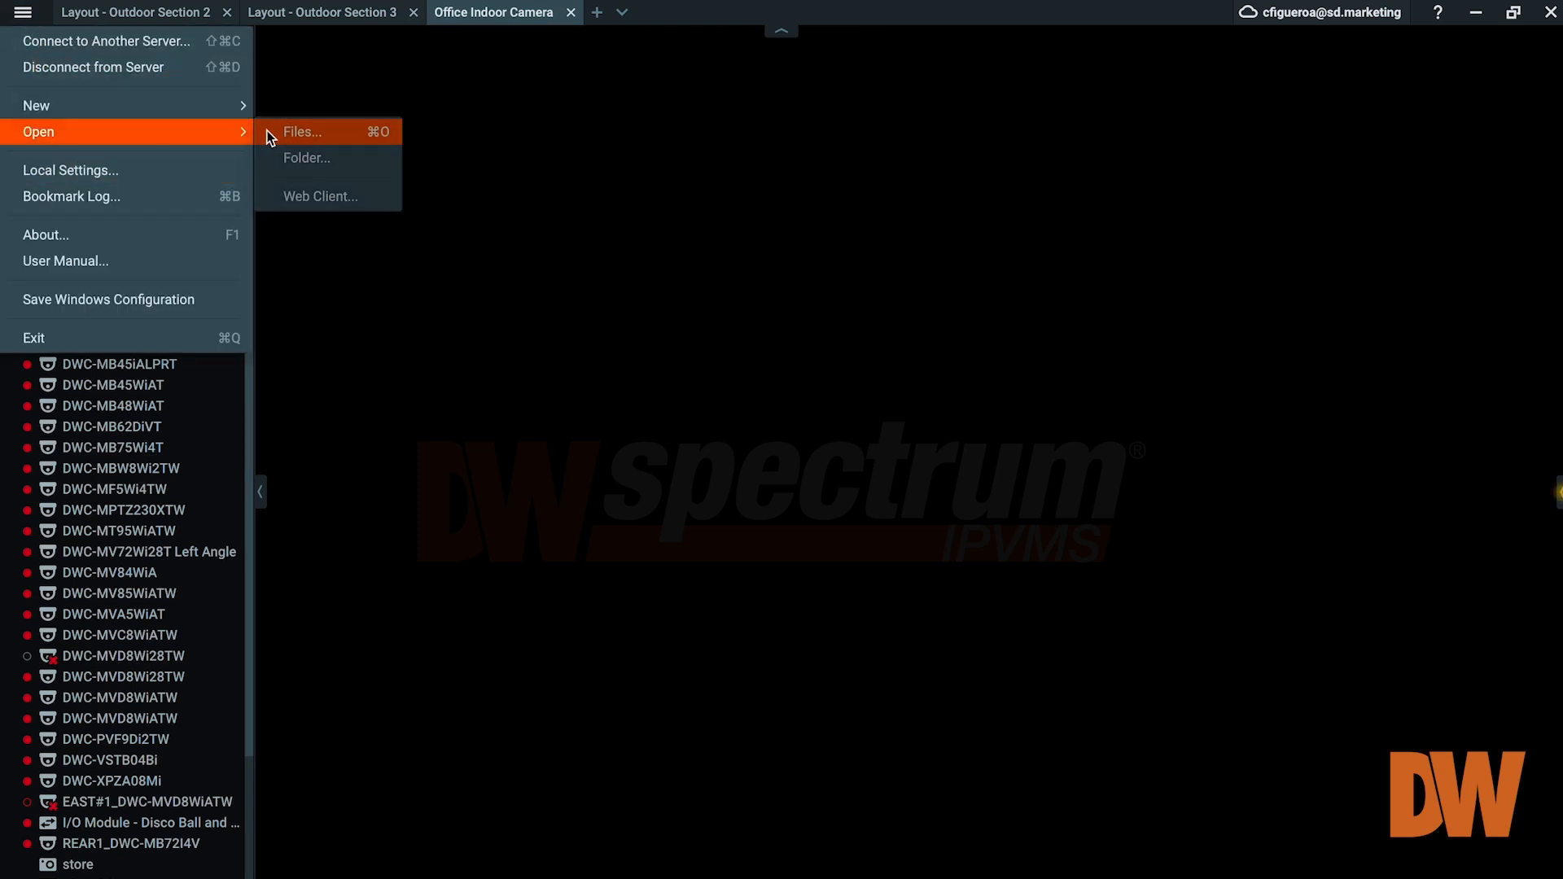
{"action": "left_click", "coordinate": [270, 134]}
{"action": "double_click", "coordinate": [247, 350]}
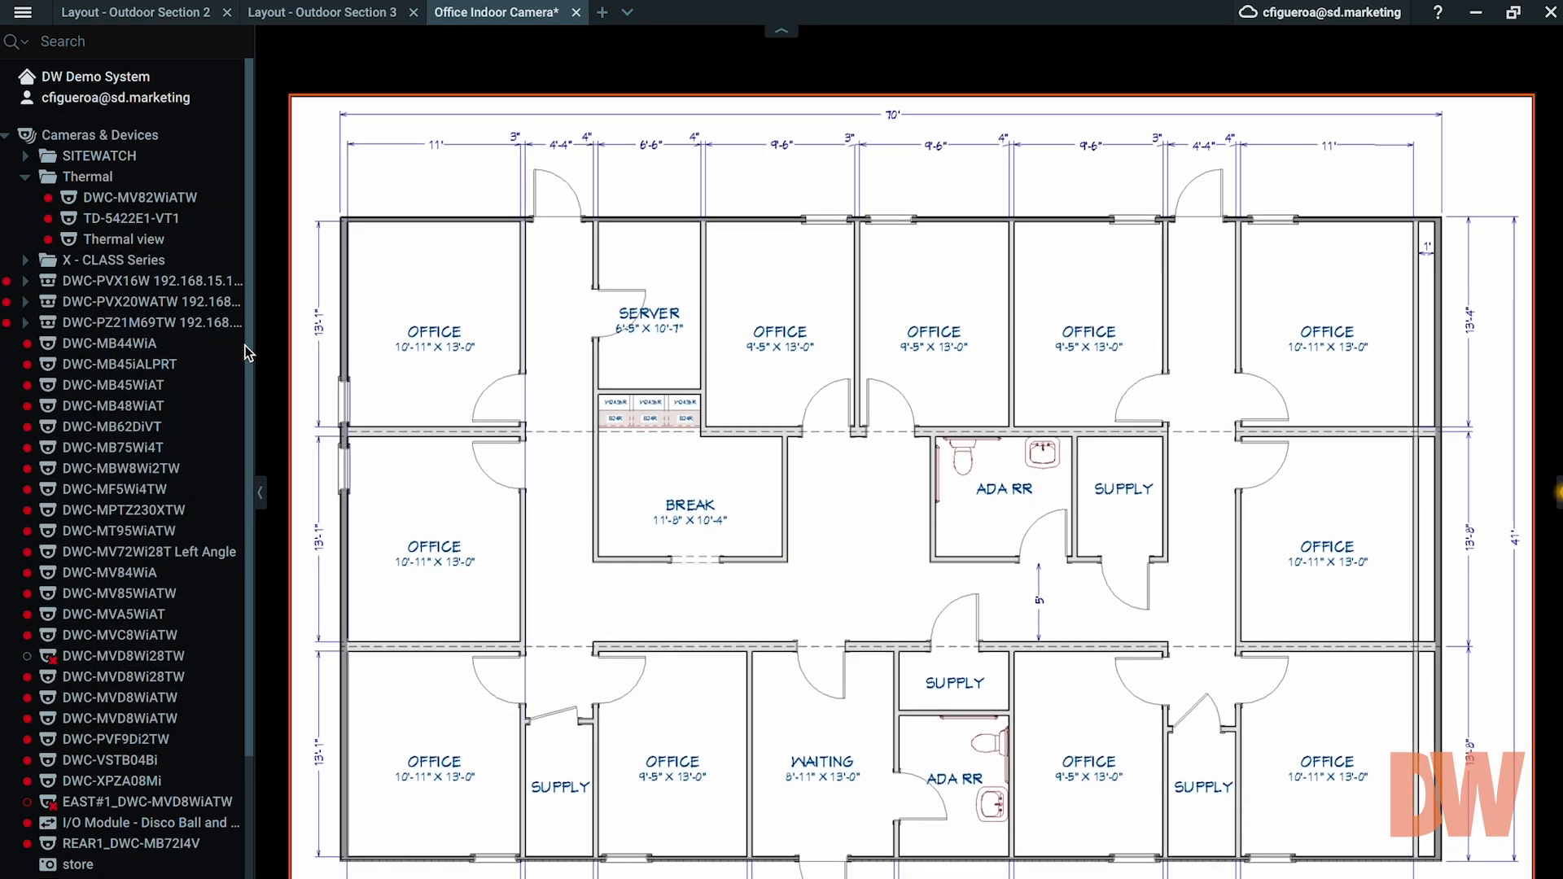
Step: Set the floor plan image as the layout background and remove the separate image item from the layout
{"action": "right_click", "coordinate": [852, 509]}
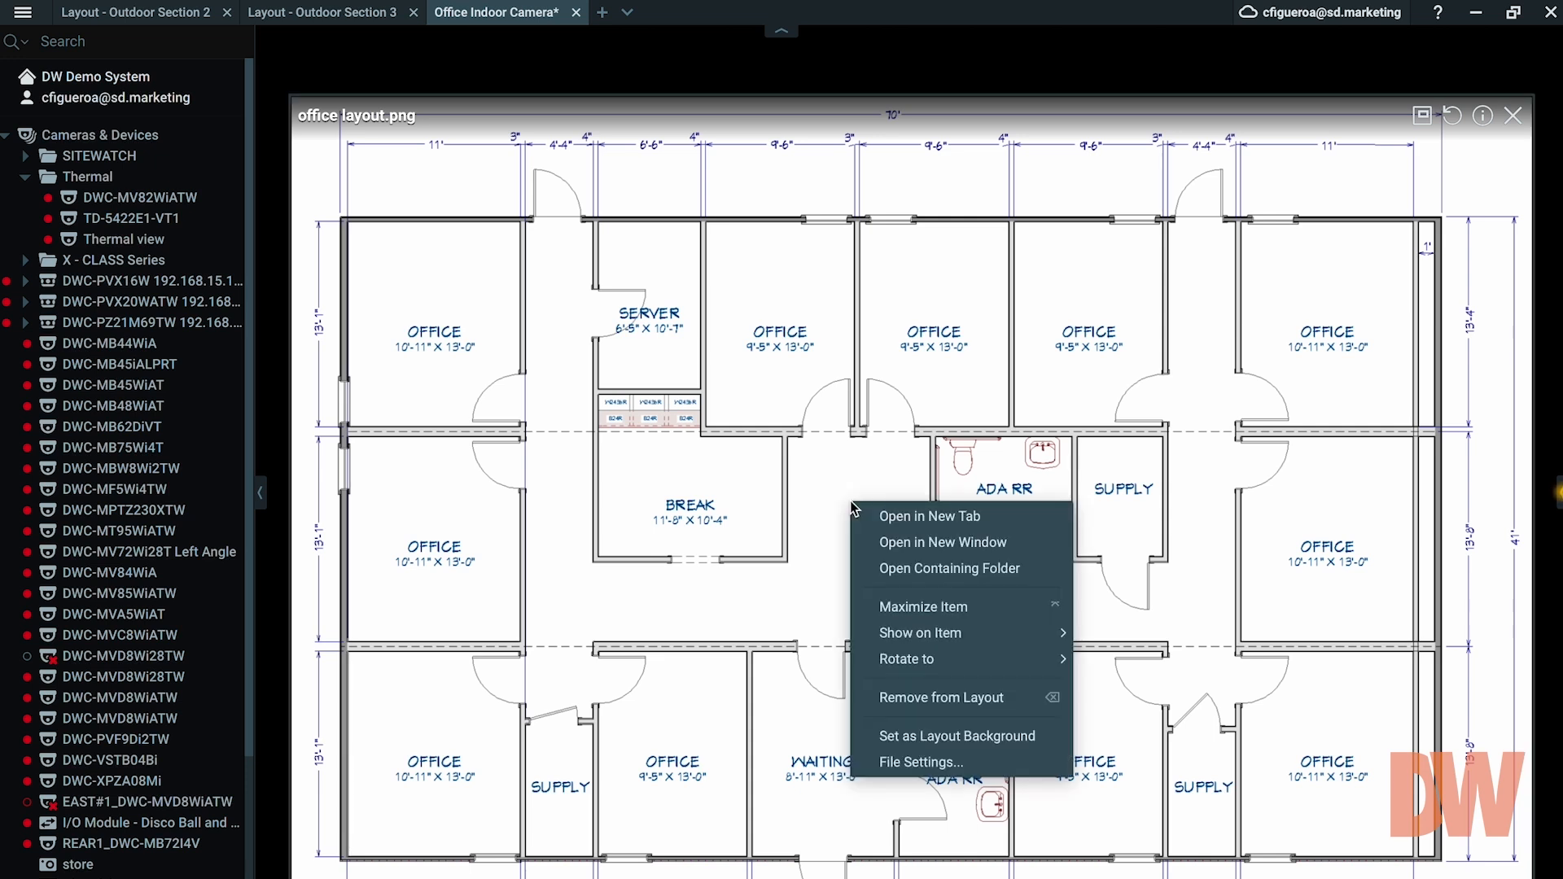
{"action": "left_click", "coordinate": [936, 737]}
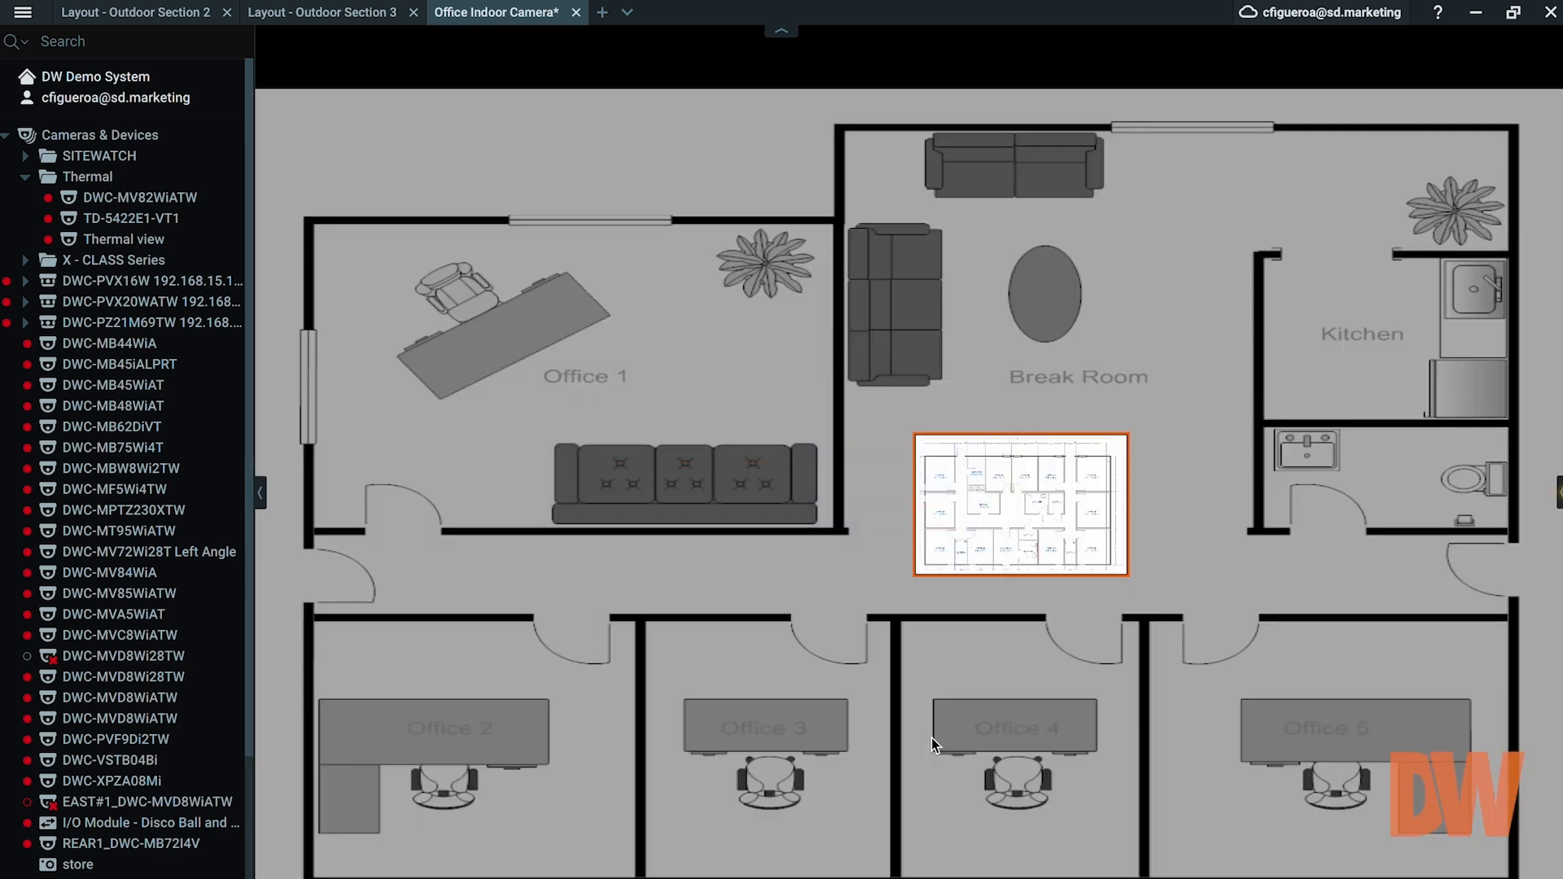
{"action": "mouse_move", "coordinate": [1121, 486]}
{"action": "left_click", "coordinate": [1109, 455]}
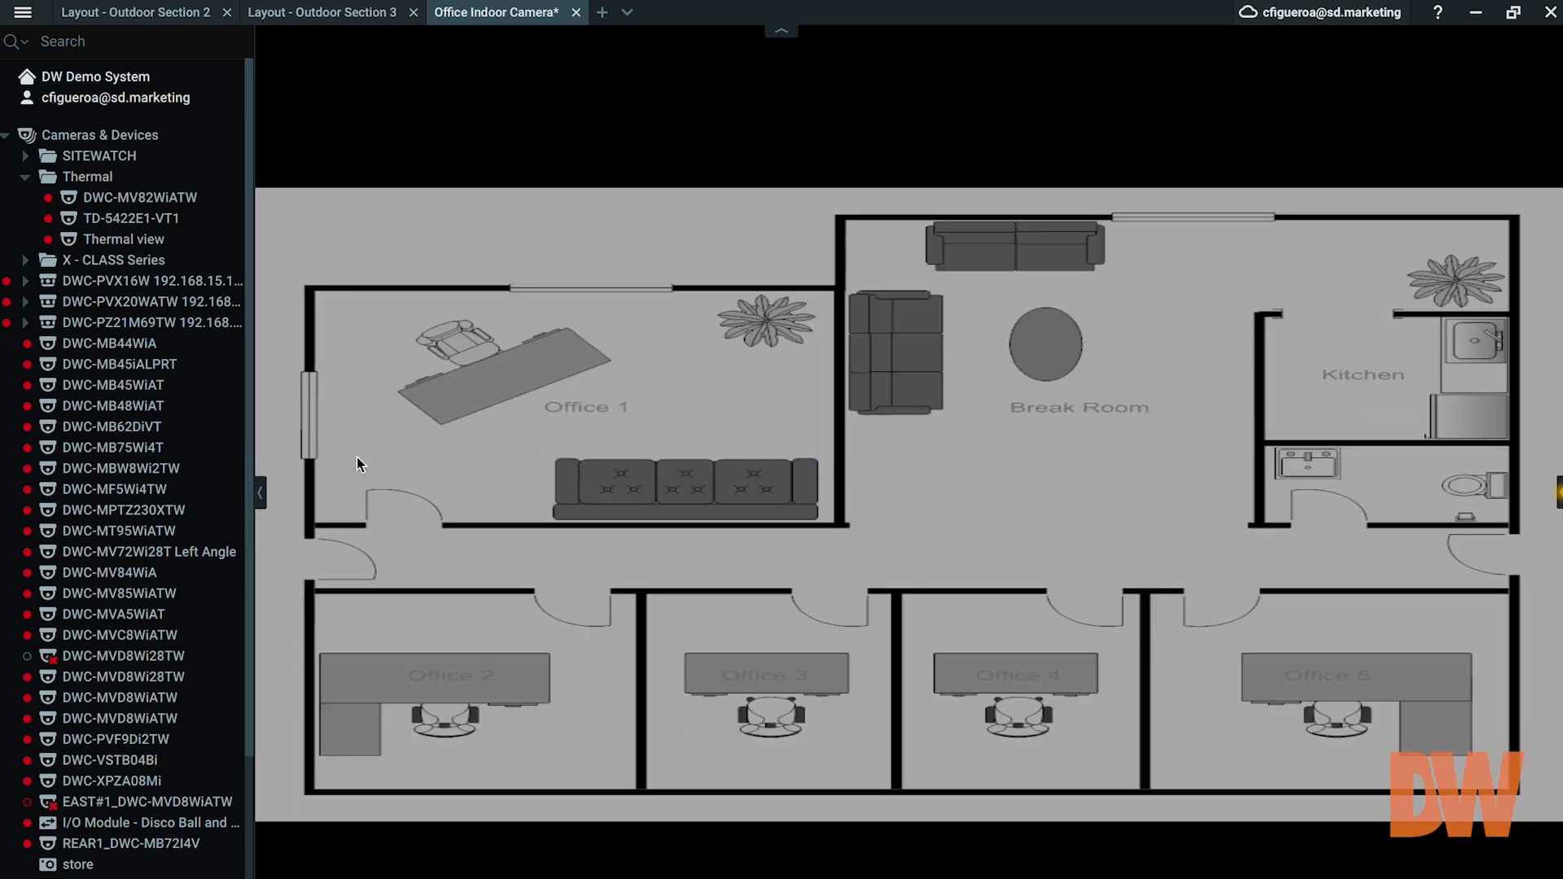
Step: Place camera DWC-MF5Wi4TW in Office 1 and DWC-MV84WiA in the Break Room on the floor plan, and save the layout
{"action": "mouse_move", "coordinate": [167, 634]}
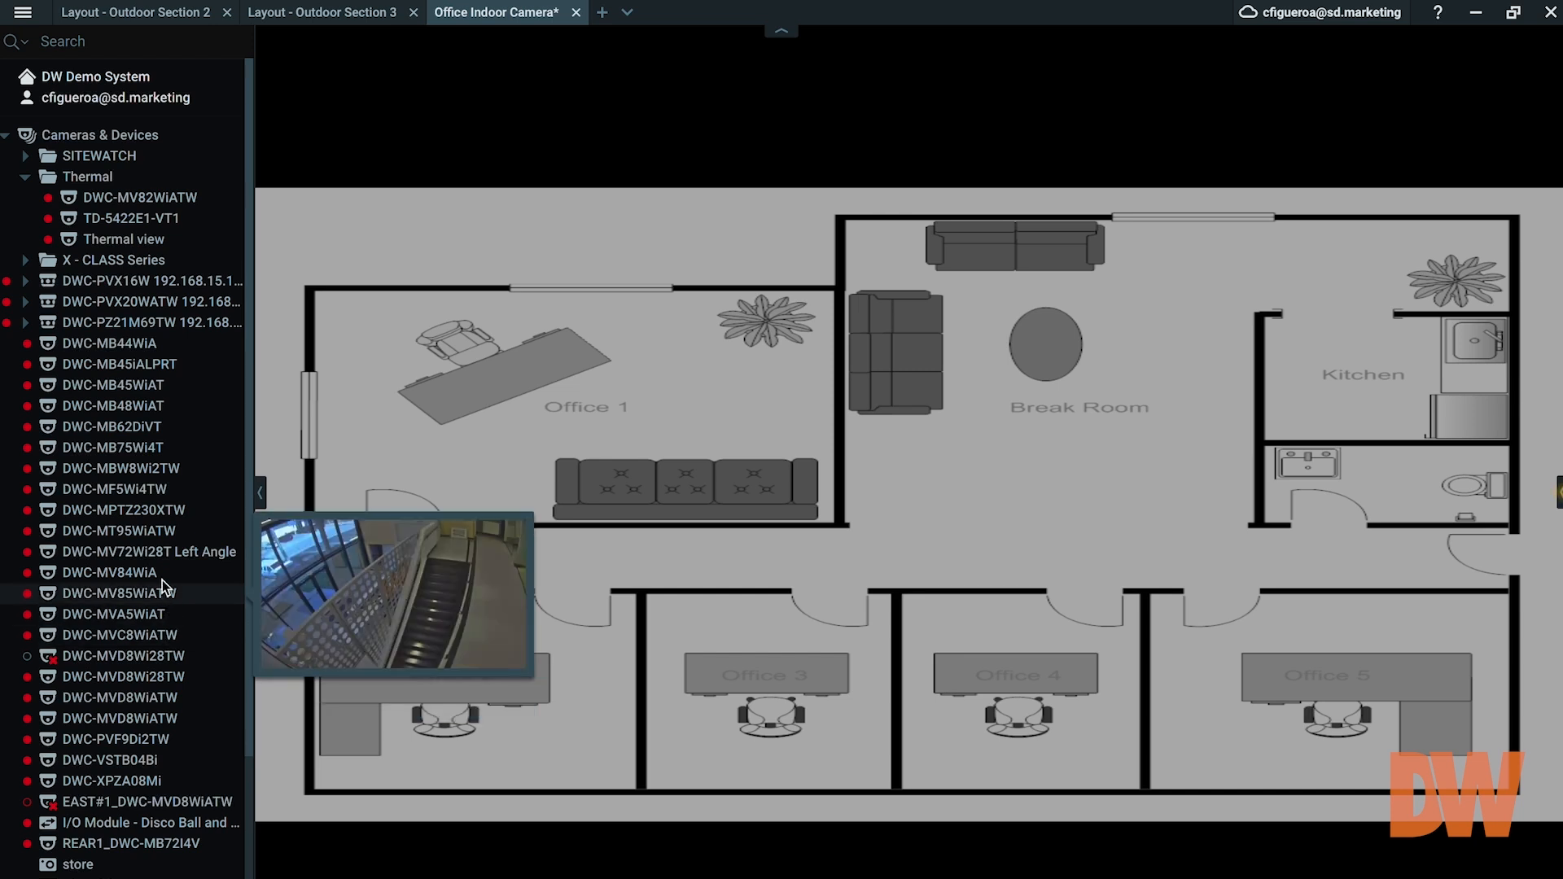
{"action": "left_click_drag", "start_coordinate": [149, 491], "coordinate": [603, 333]}
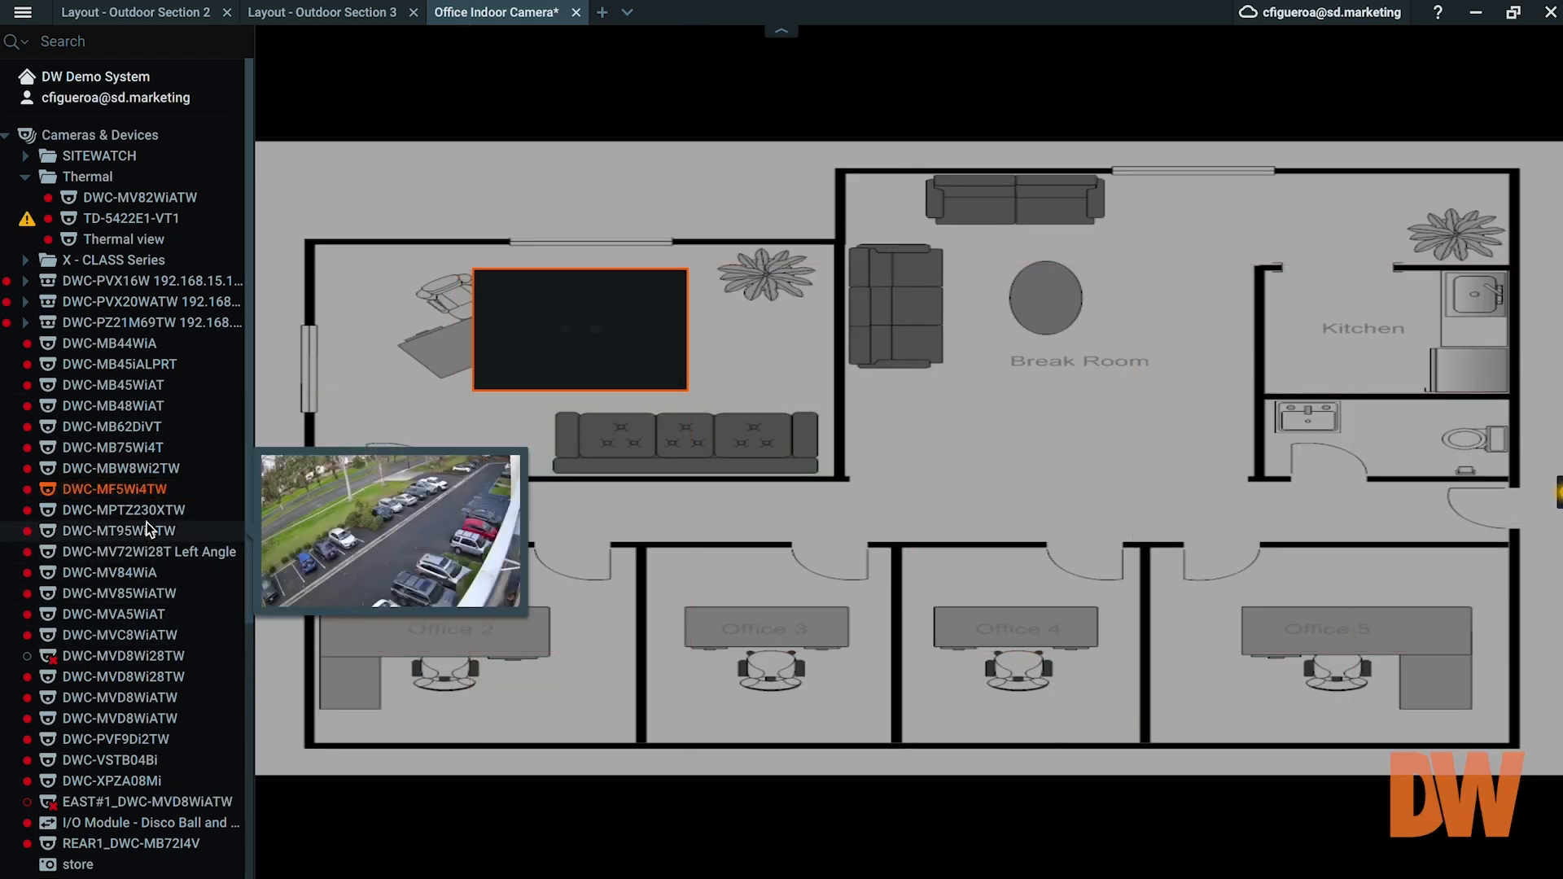
{"action": "left_click", "coordinate": [143, 573]}
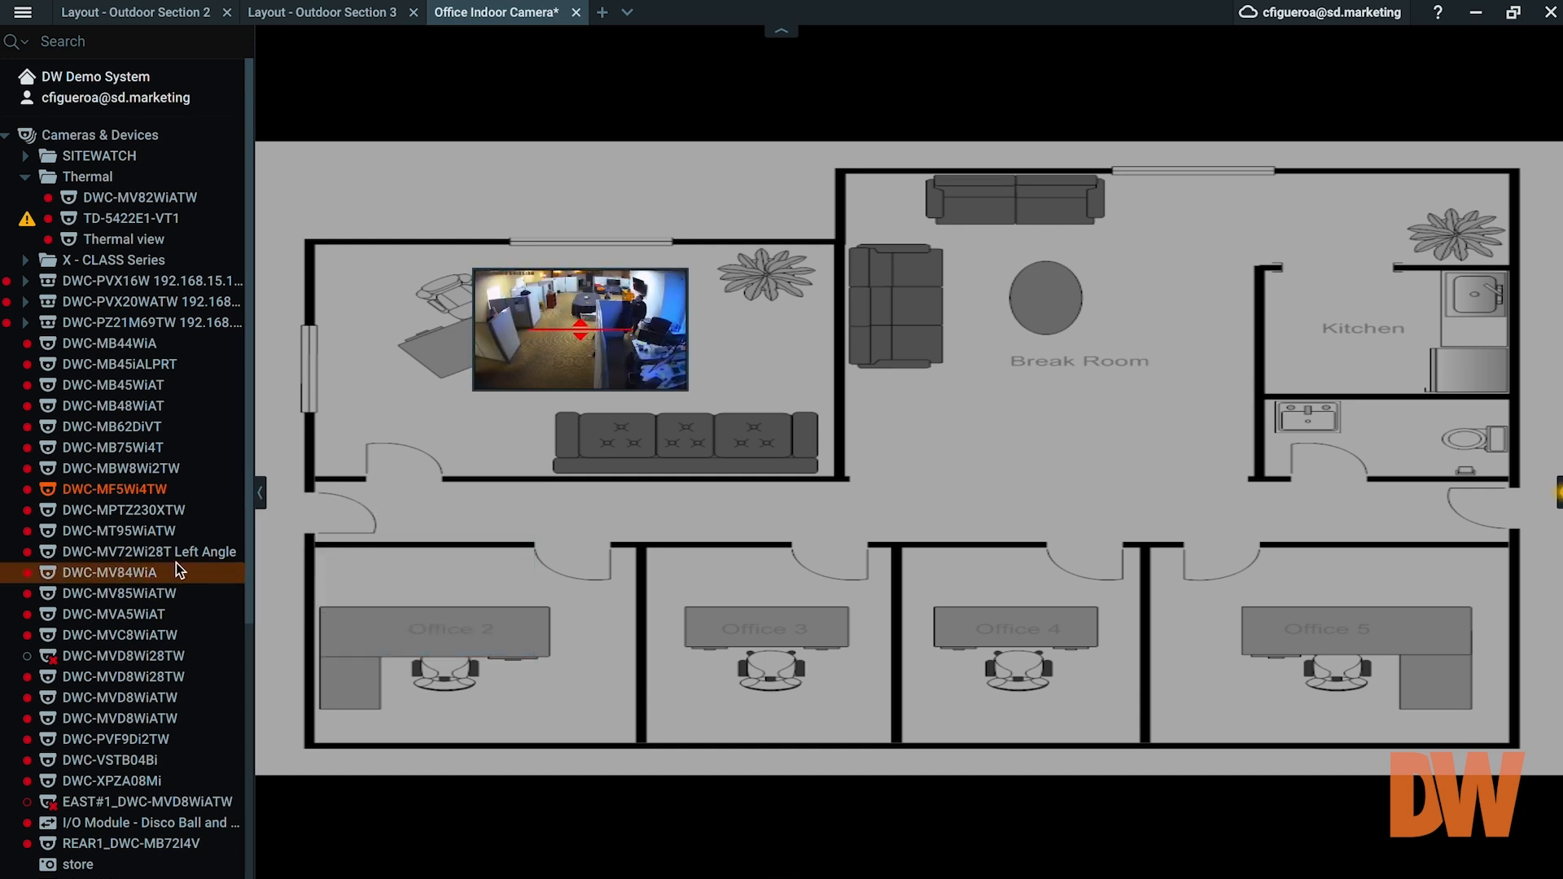
{"action": "left_click_drag", "start_coordinate": [158, 568], "coordinate": [1050, 320]}
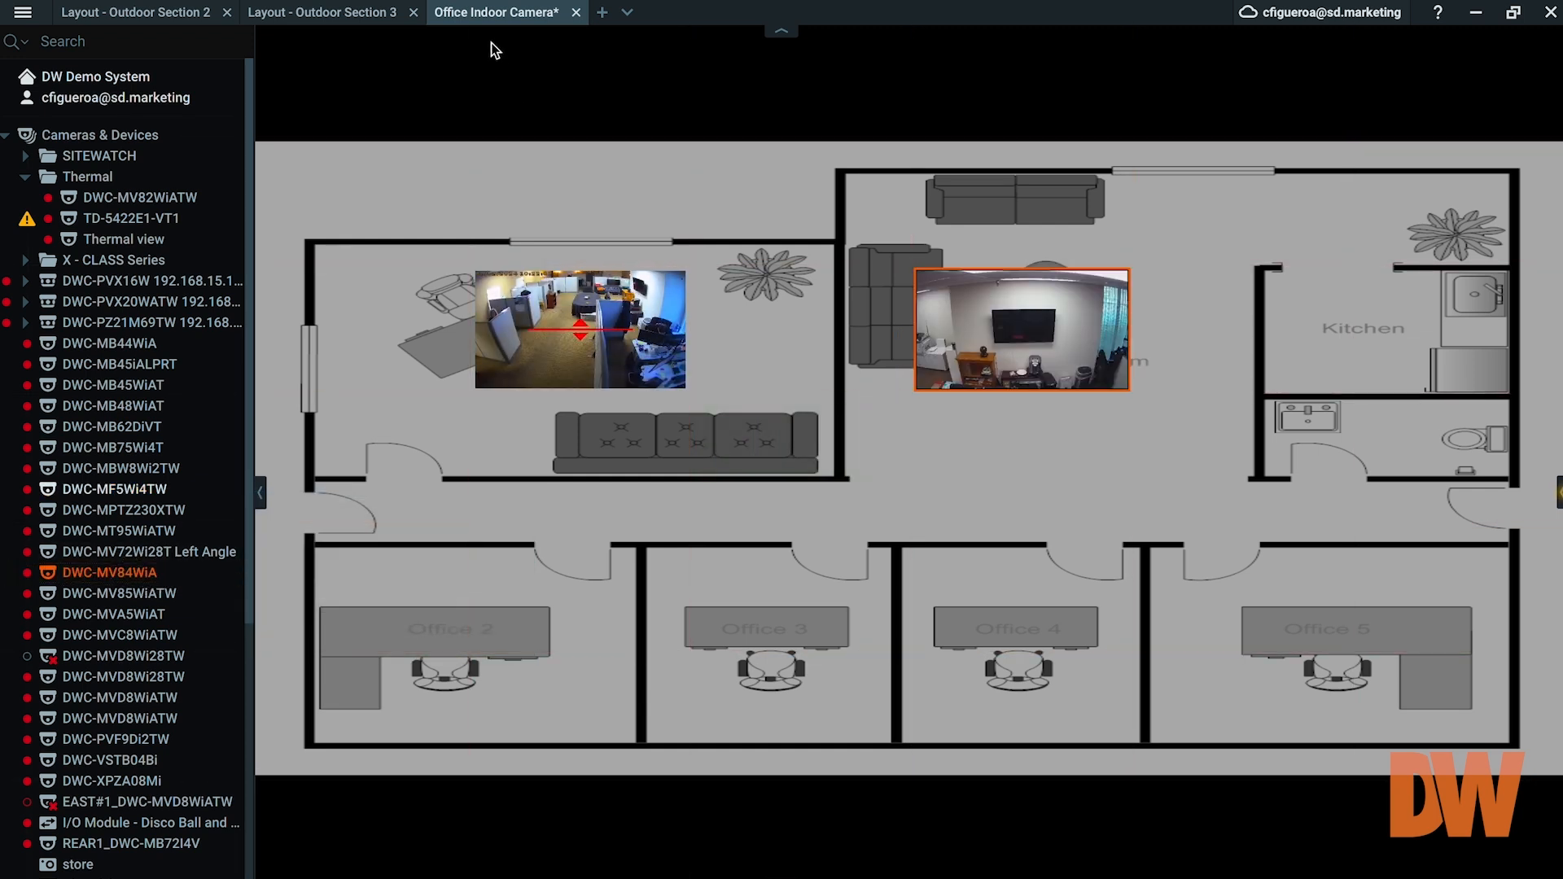
{"action": "right_click", "coordinate": [483, 20]}
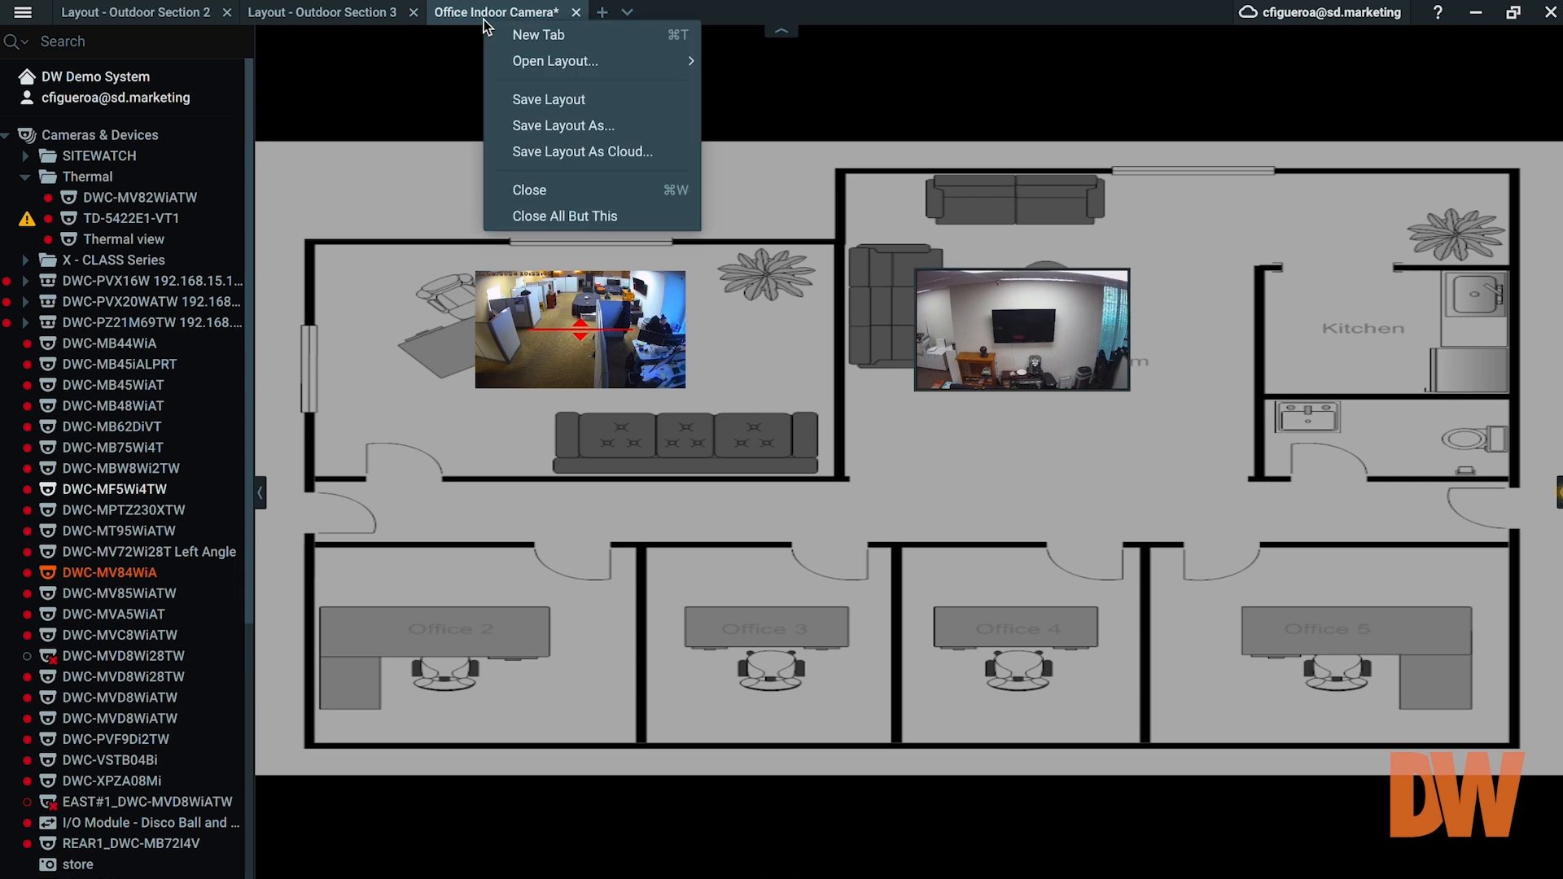
{"action": "left_click", "coordinate": [608, 101]}
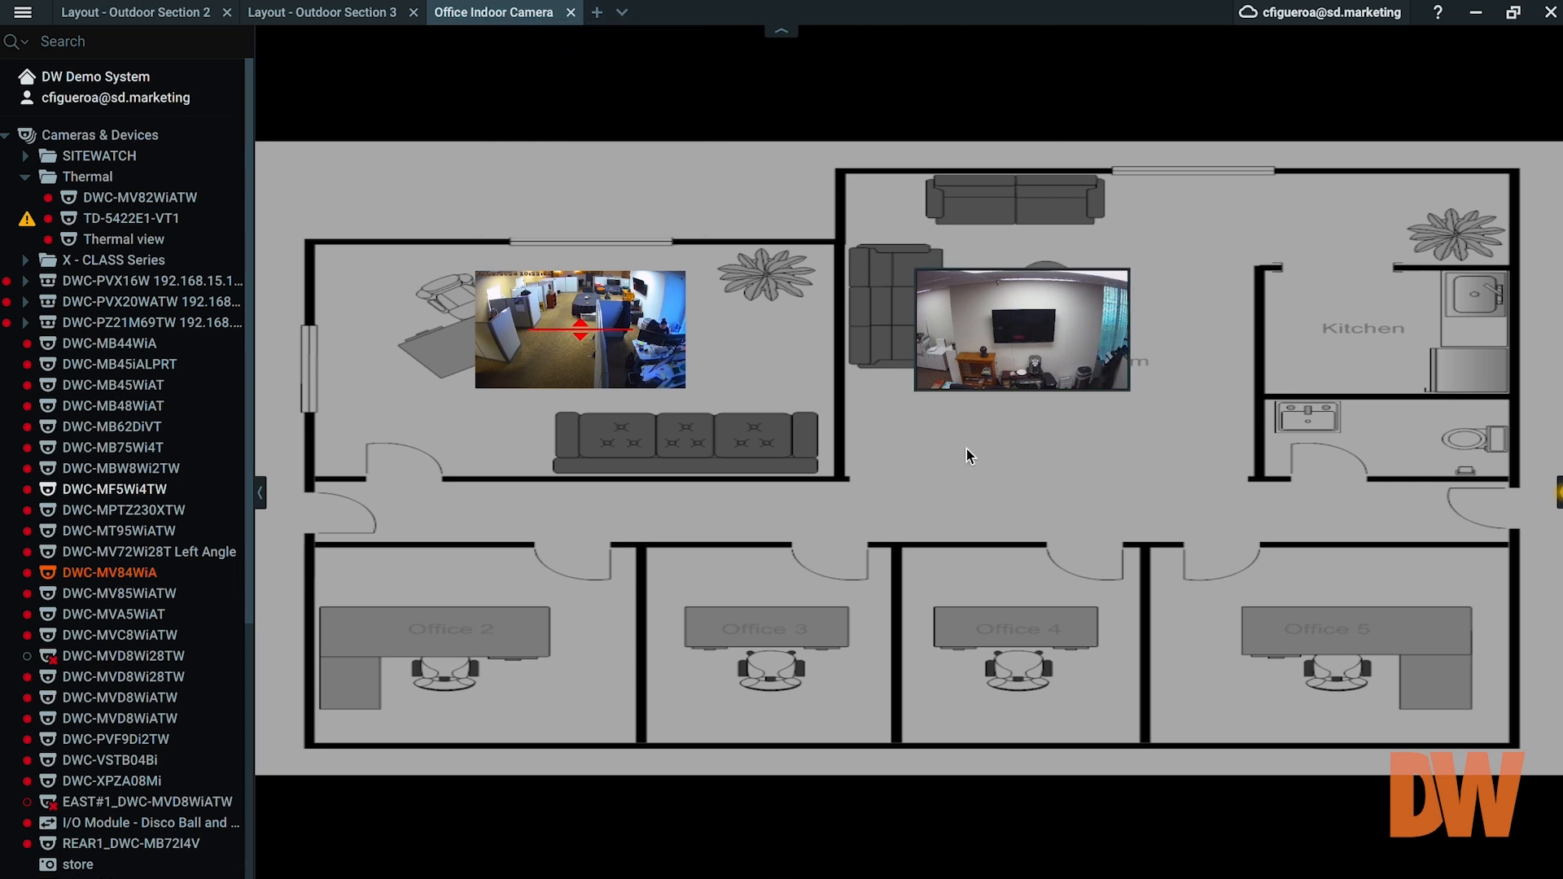
Step: Open the layout settings of the Office Indoor Camera layout
{"action": "right_click", "coordinate": [966, 449]}
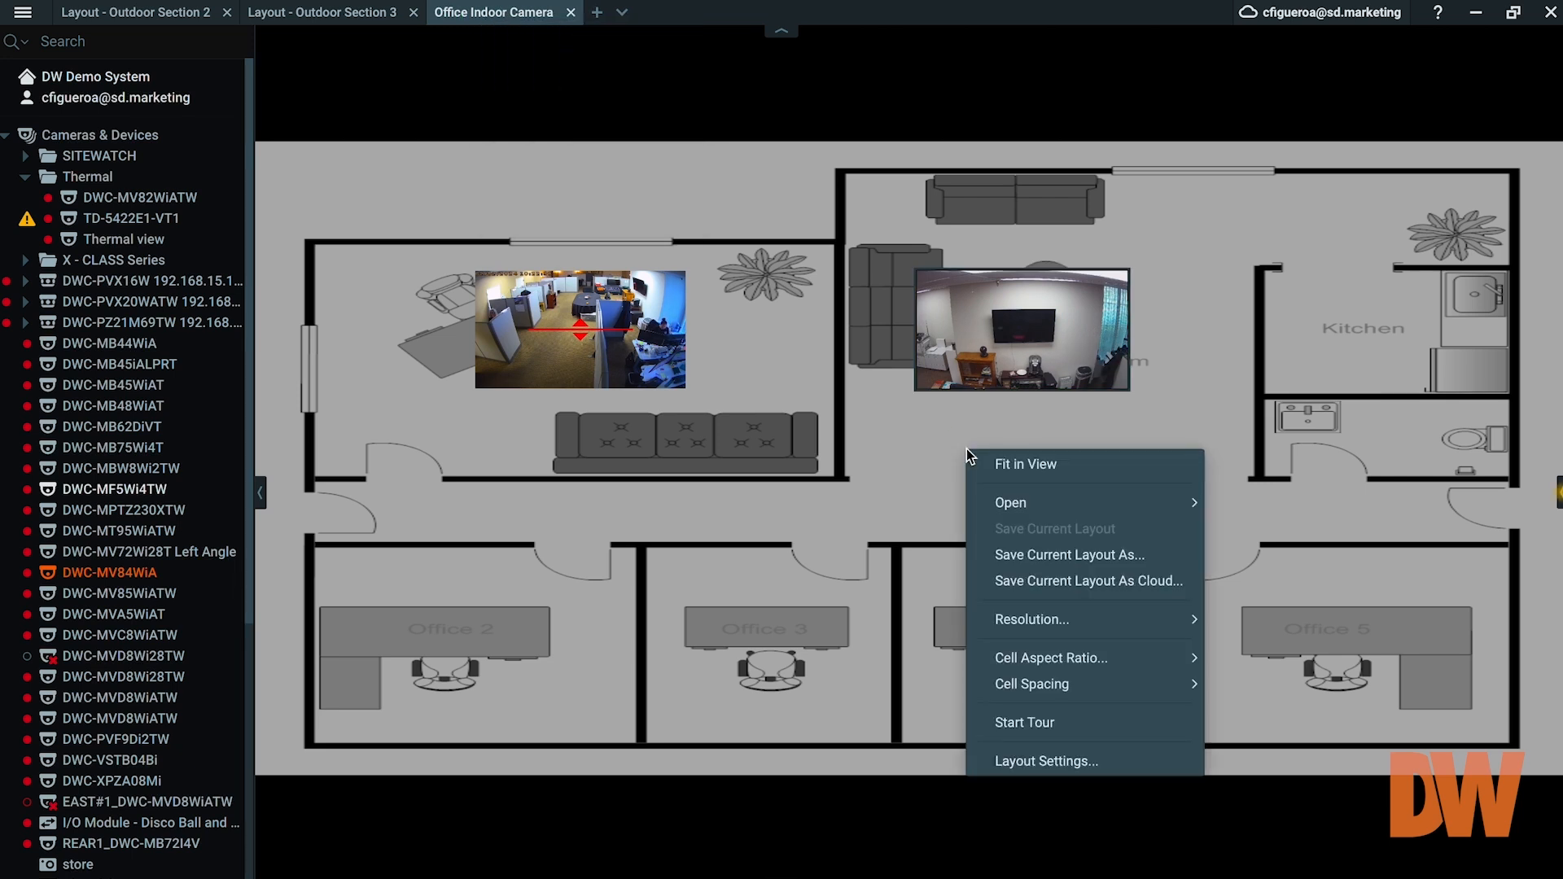
{"action": "left_click", "coordinate": [1077, 762]}
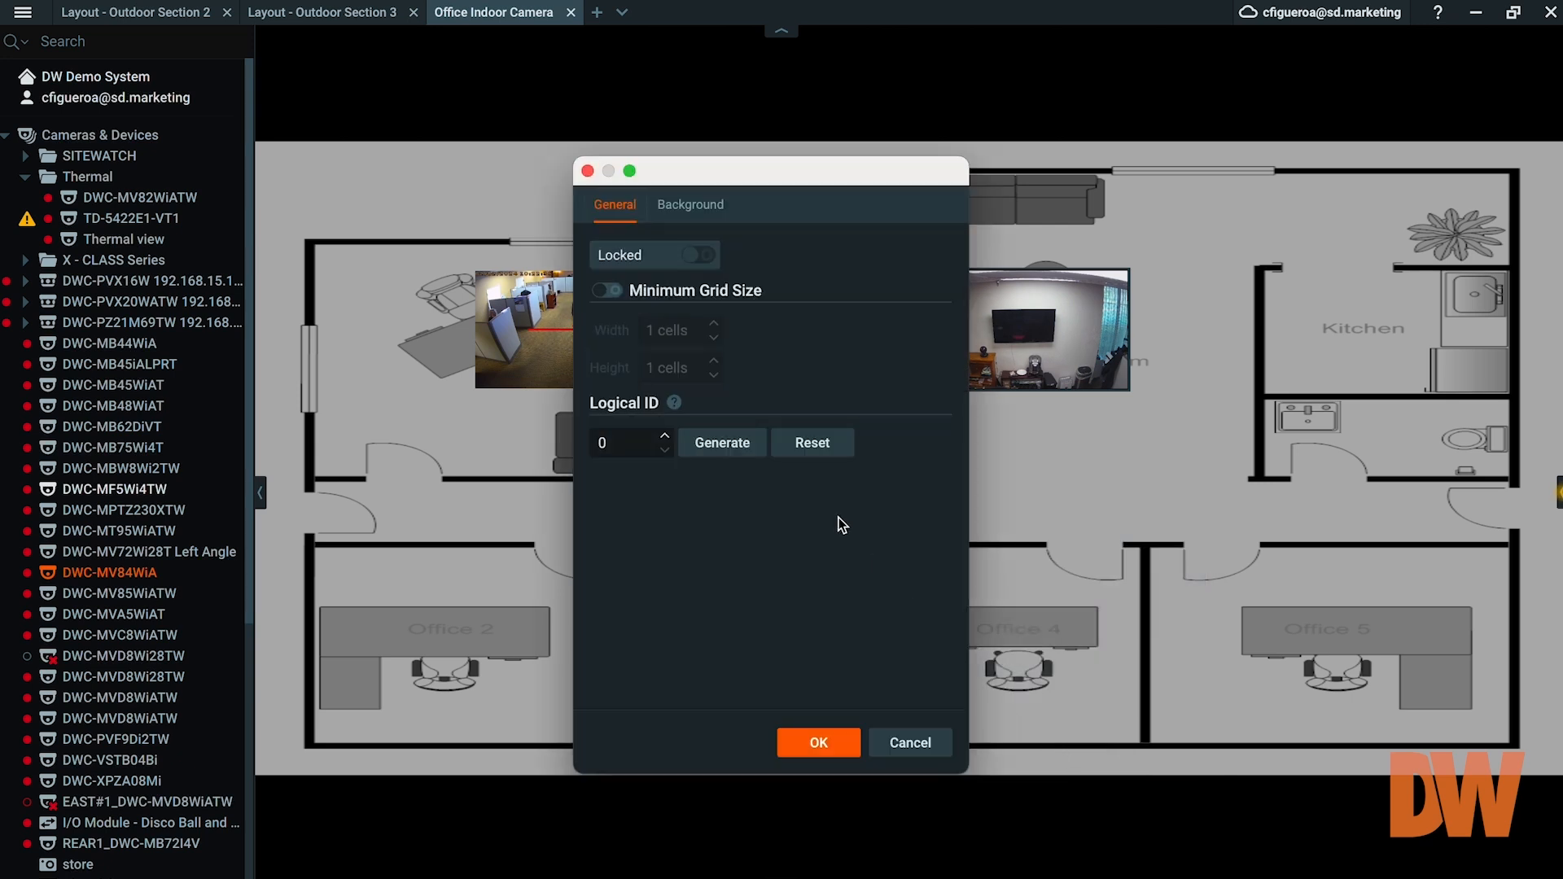
Step: Try the layout's Locked option and the Minimum Grid Size option with a different width, and switch both off again
{"action": "left_click", "coordinate": [708, 256]}
{"action": "left_click", "coordinate": [708, 257]}
{"action": "left_click", "coordinate": [708, 256]}
{"action": "left_click", "coordinate": [708, 257]}
{"action": "left_click", "coordinate": [616, 293]}
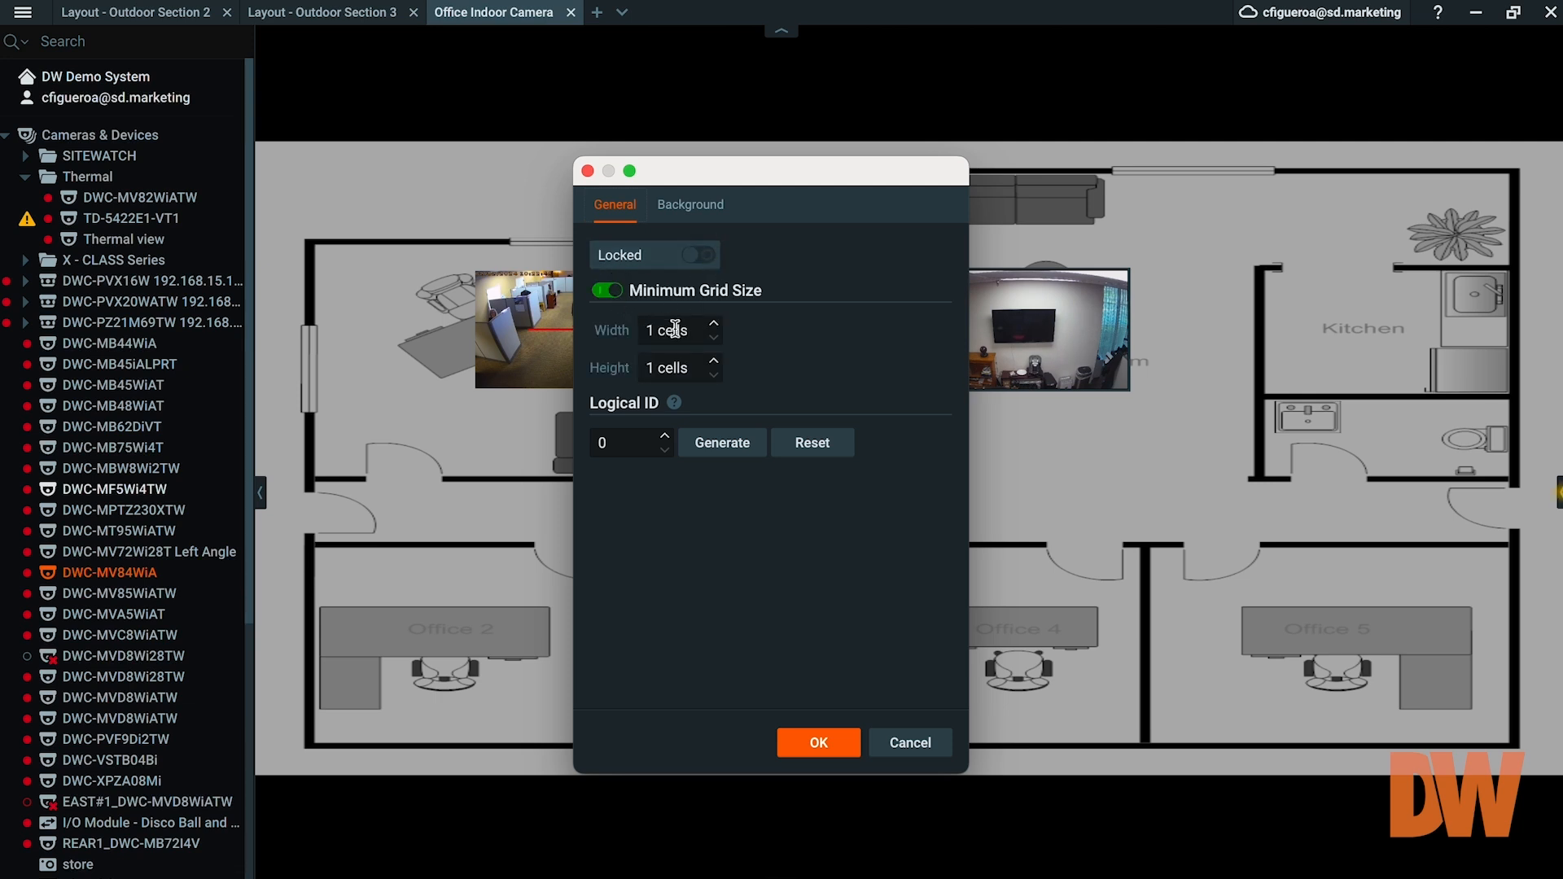
{"action": "left_click", "coordinate": [714, 323]}
{"action": "left_click", "coordinate": [714, 338]}
{"action": "left_click", "coordinate": [608, 291]}
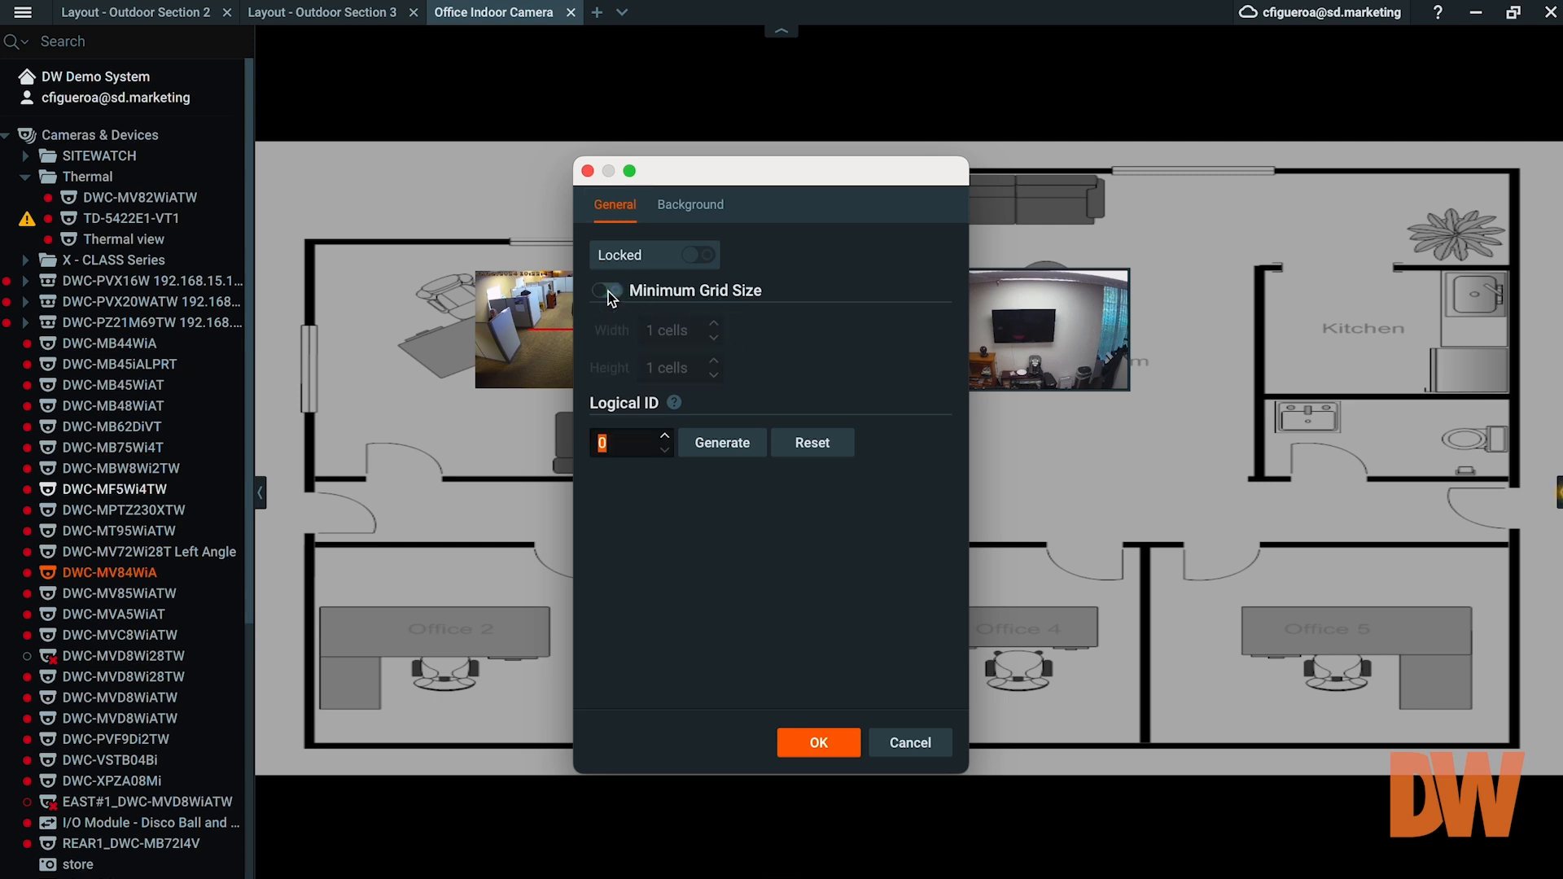
Step: Adjust the layout background's opacity, trying 59% and 84% before lowering it again, and accept the layout settings
{"action": "left_click", "coordinate": [697, 210]}
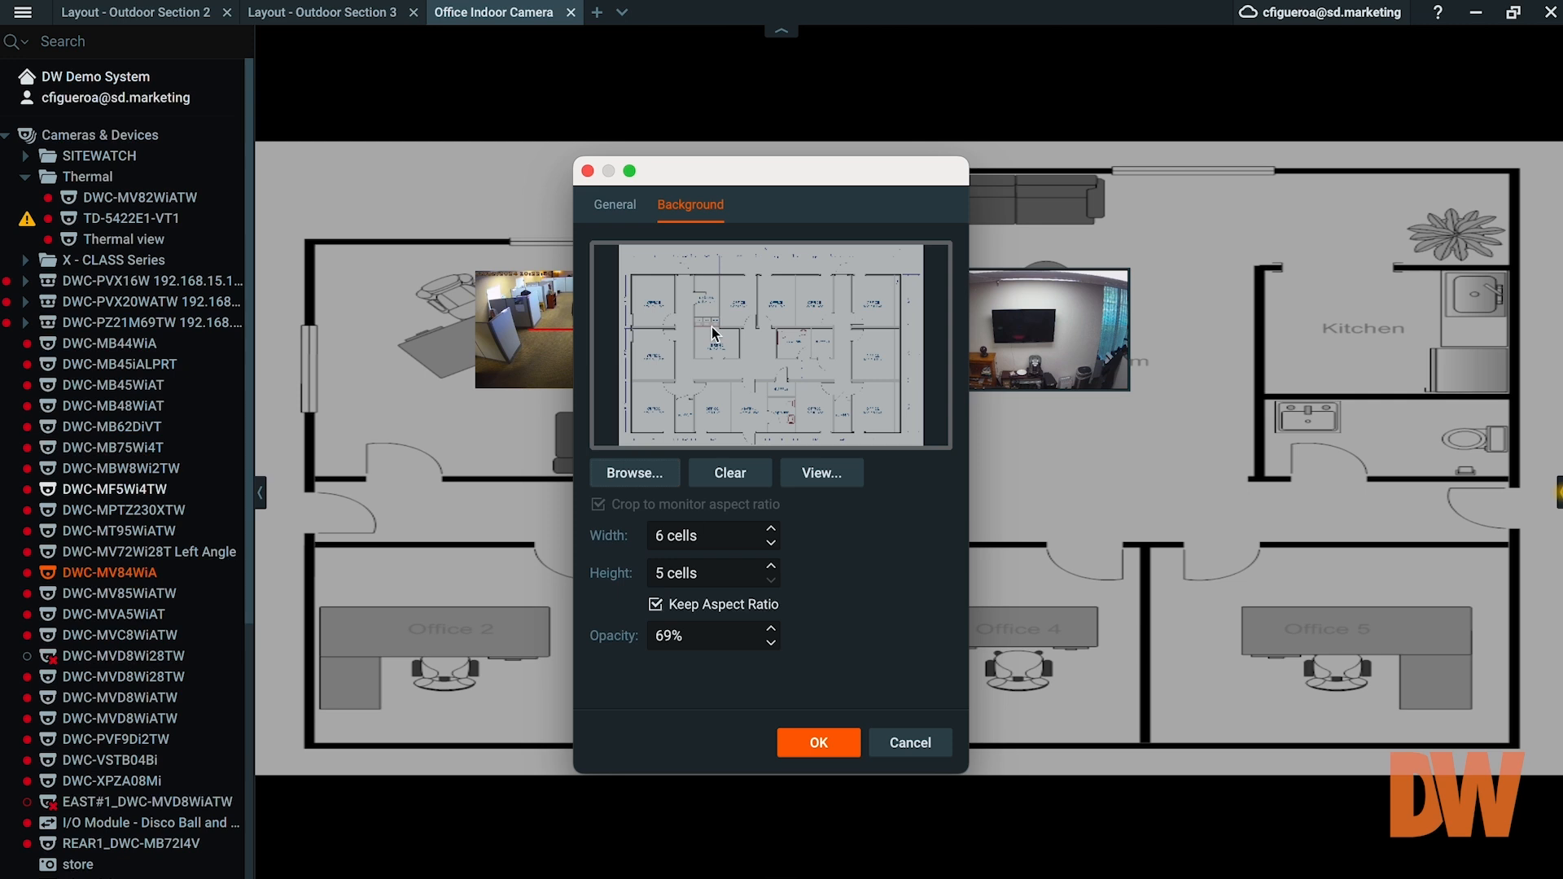
{"action": "left_click", "coordinate": [770, 643]}
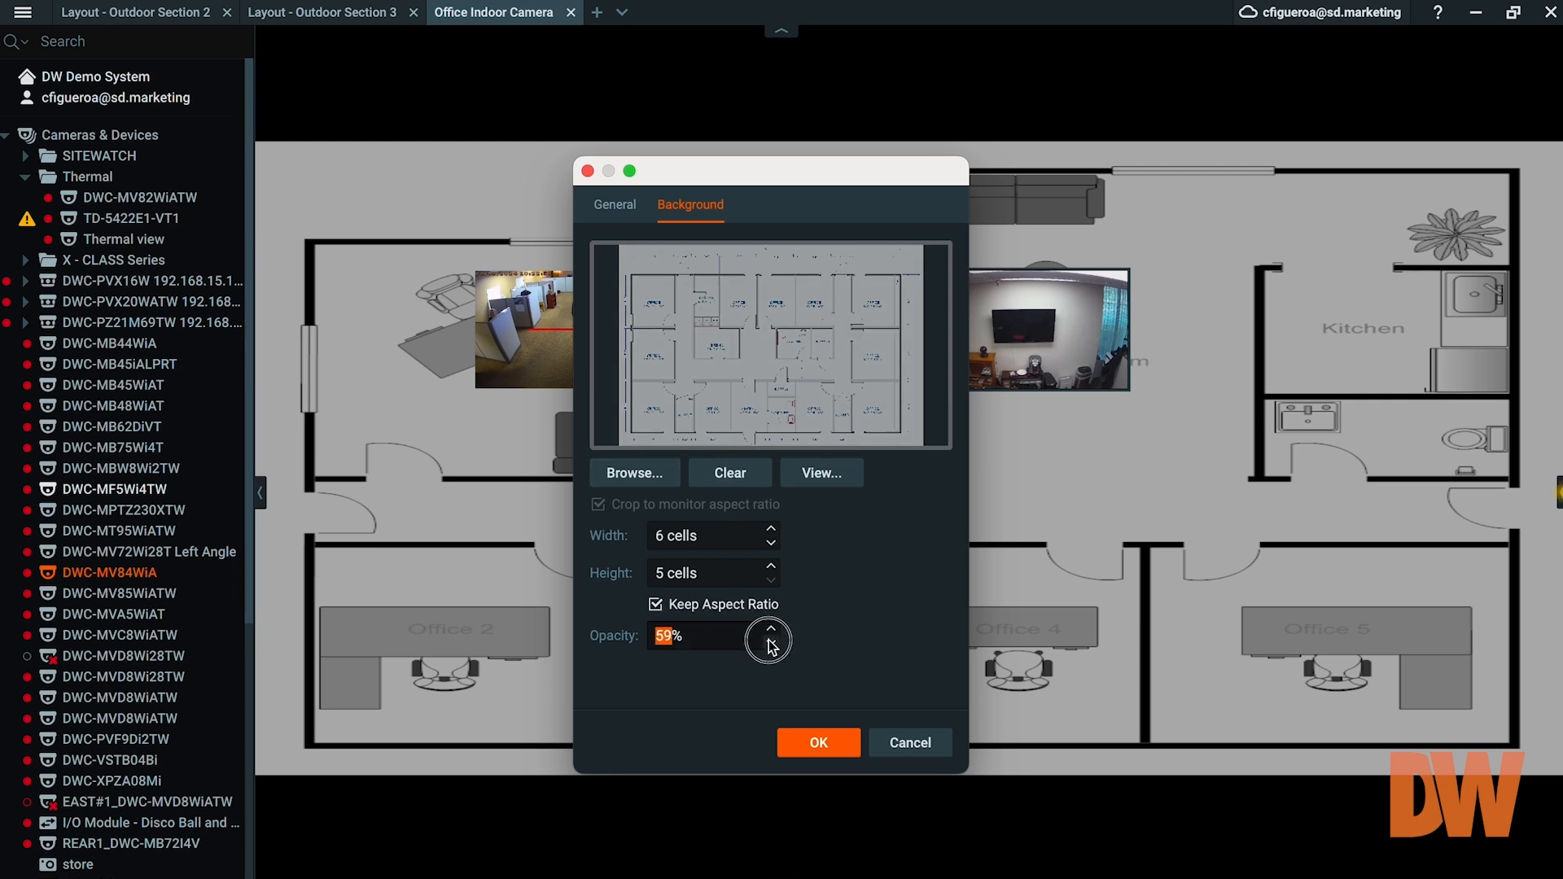
{"action": "left_click", "coordinate": [770, 628]}
{"action": "left_click", "coordinate": [770, 630]}
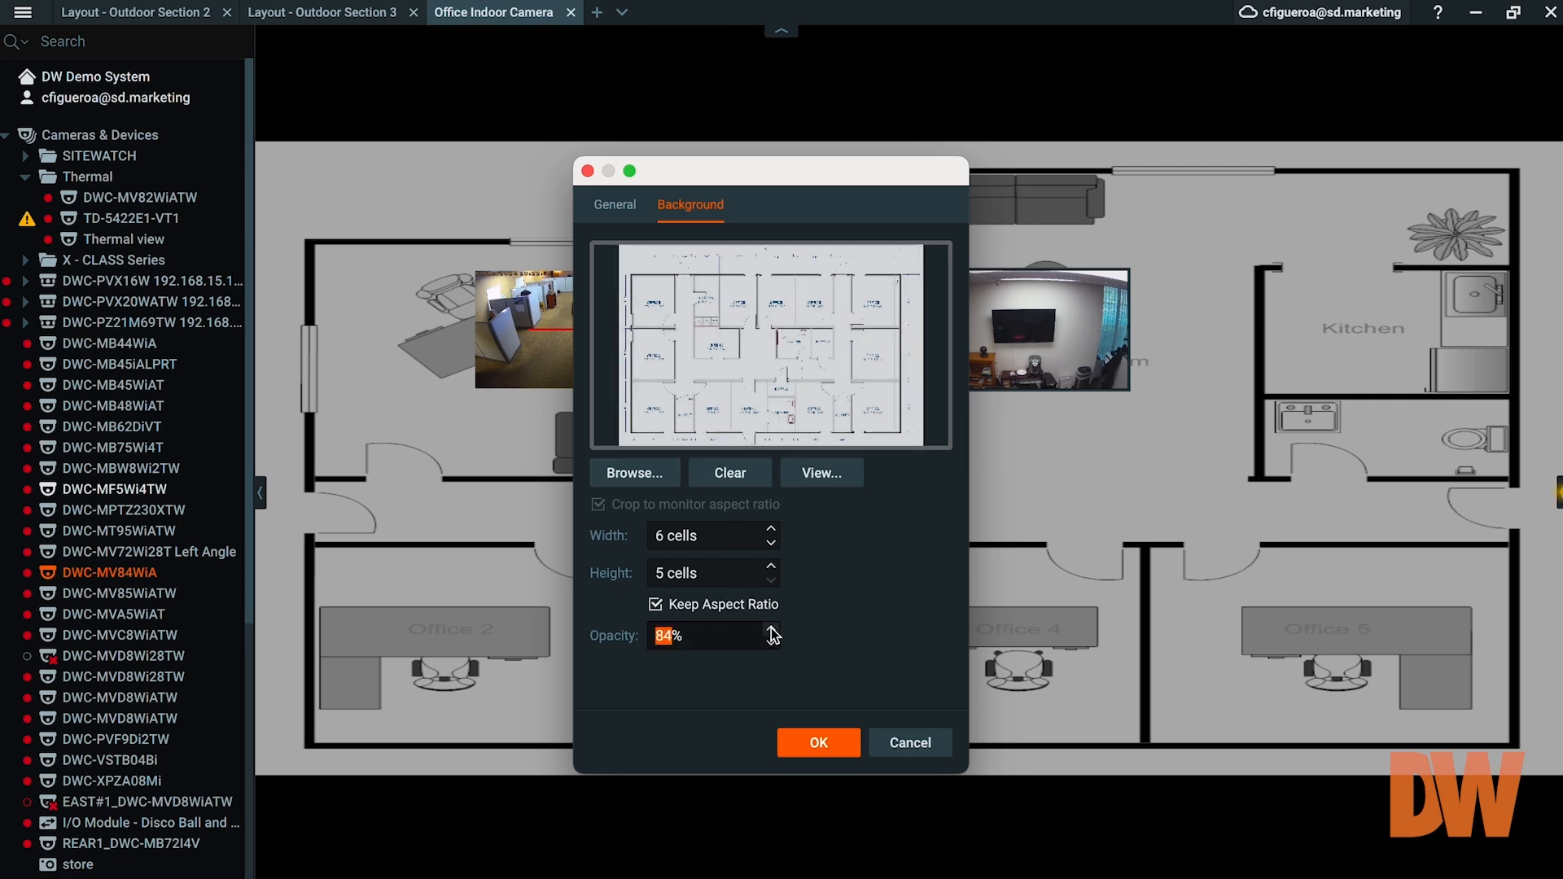
{"action": "left_click", "coordinate": [772, 644]}
{"action": "left_click", "coordinate": [809, 743]}
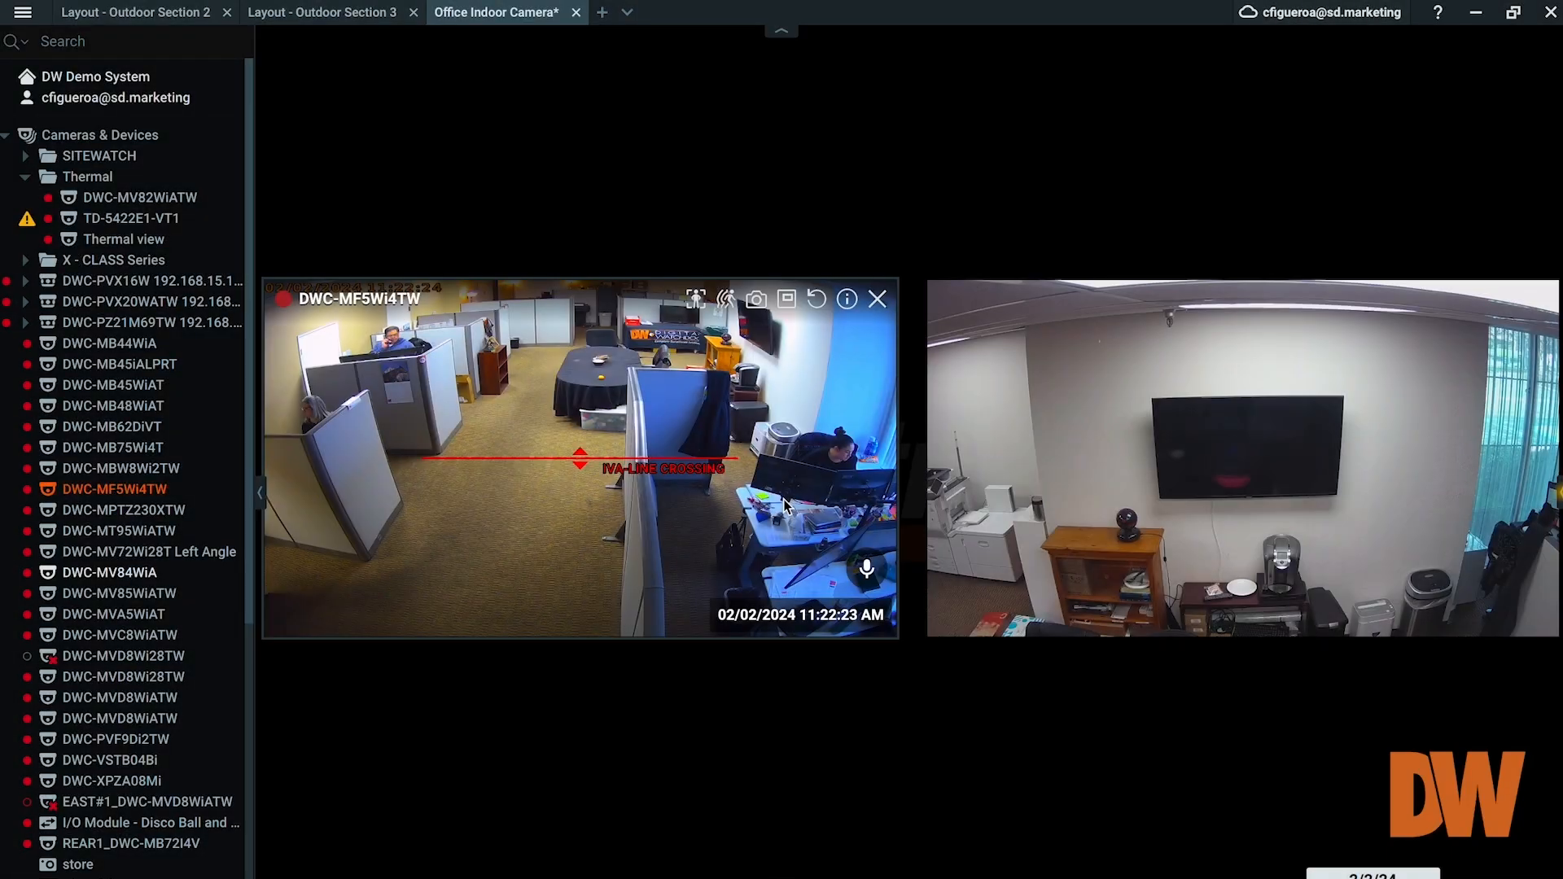
Step: Enable image enhancement for camera DWC-MF5Wi4TW, set gamma 1.39, black level 14.35 and white level 86.37, turn on Auto, and accept
{"action": "right_click", "coordinate": [783, 505]}
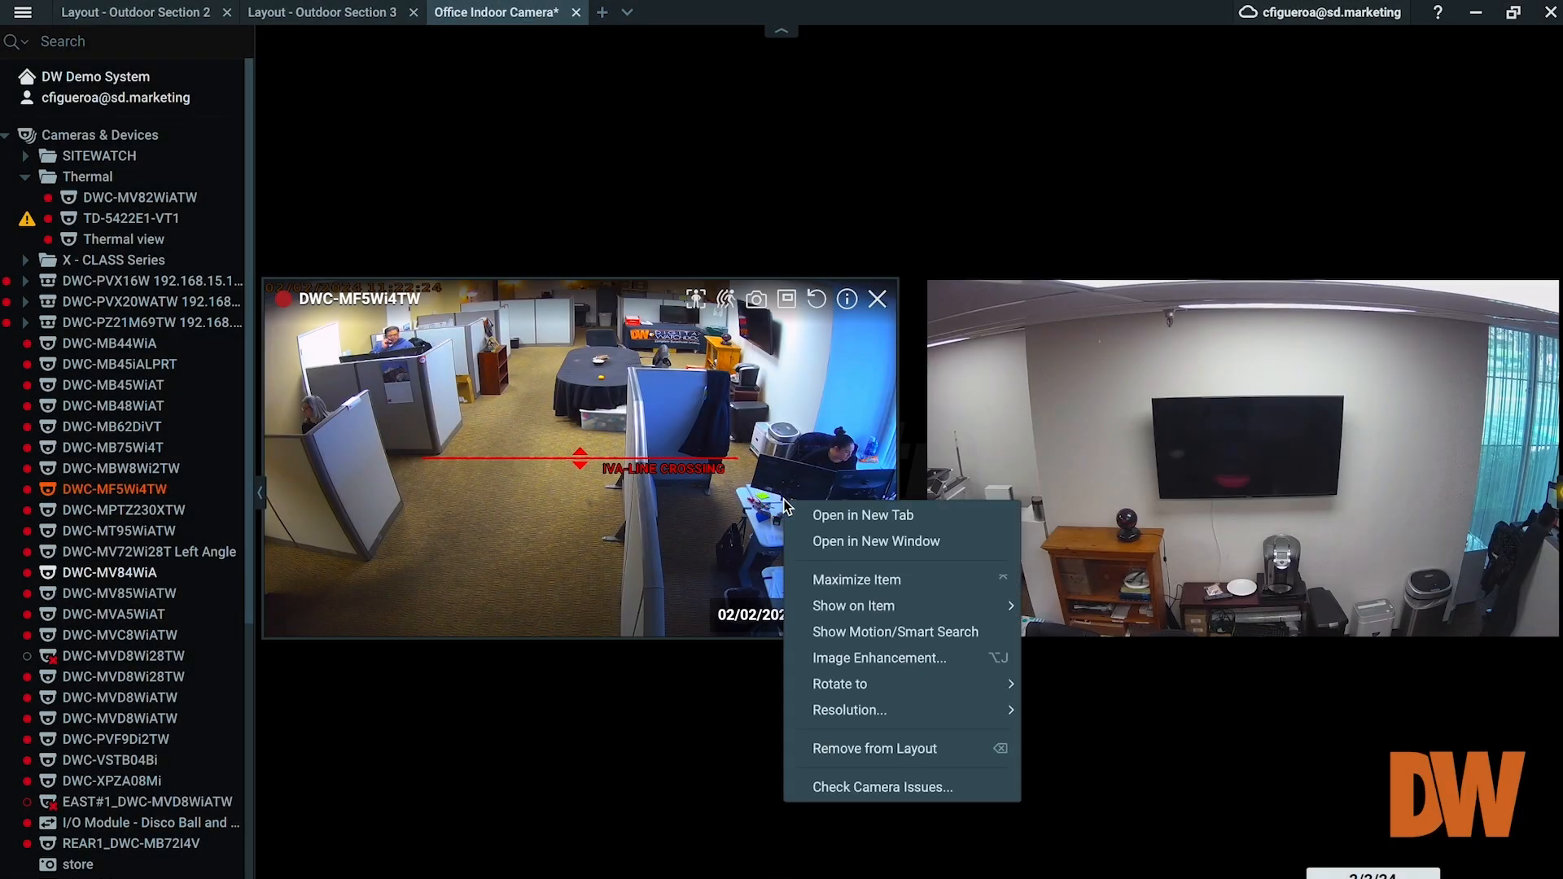
{"action": "left_click", "coordinate": [892, 656]}
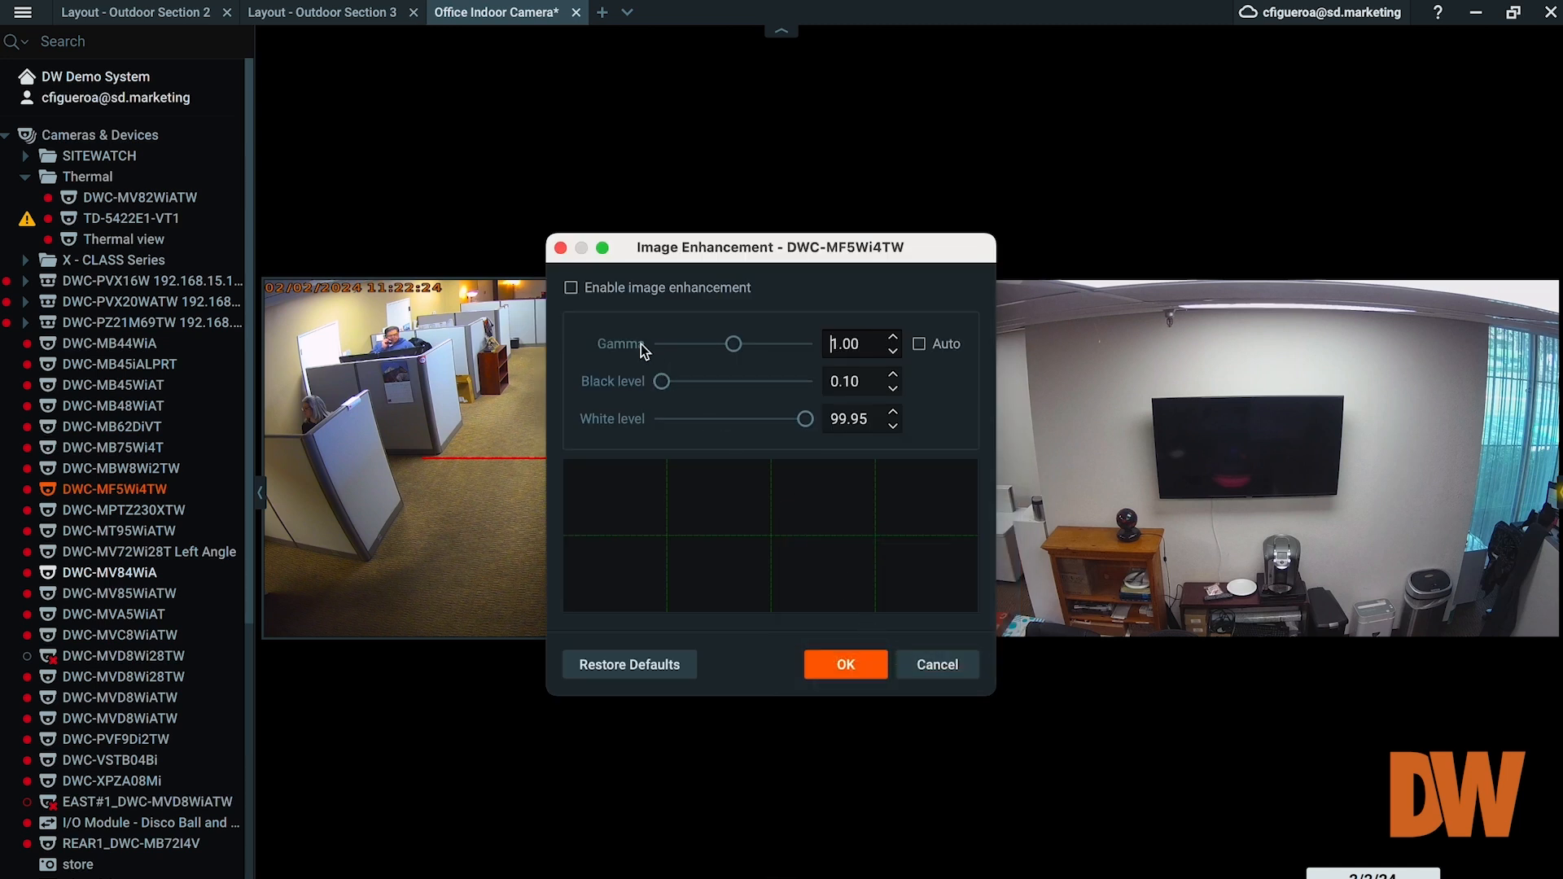
{"action": "left_click", "coordinate": [571, 290]}
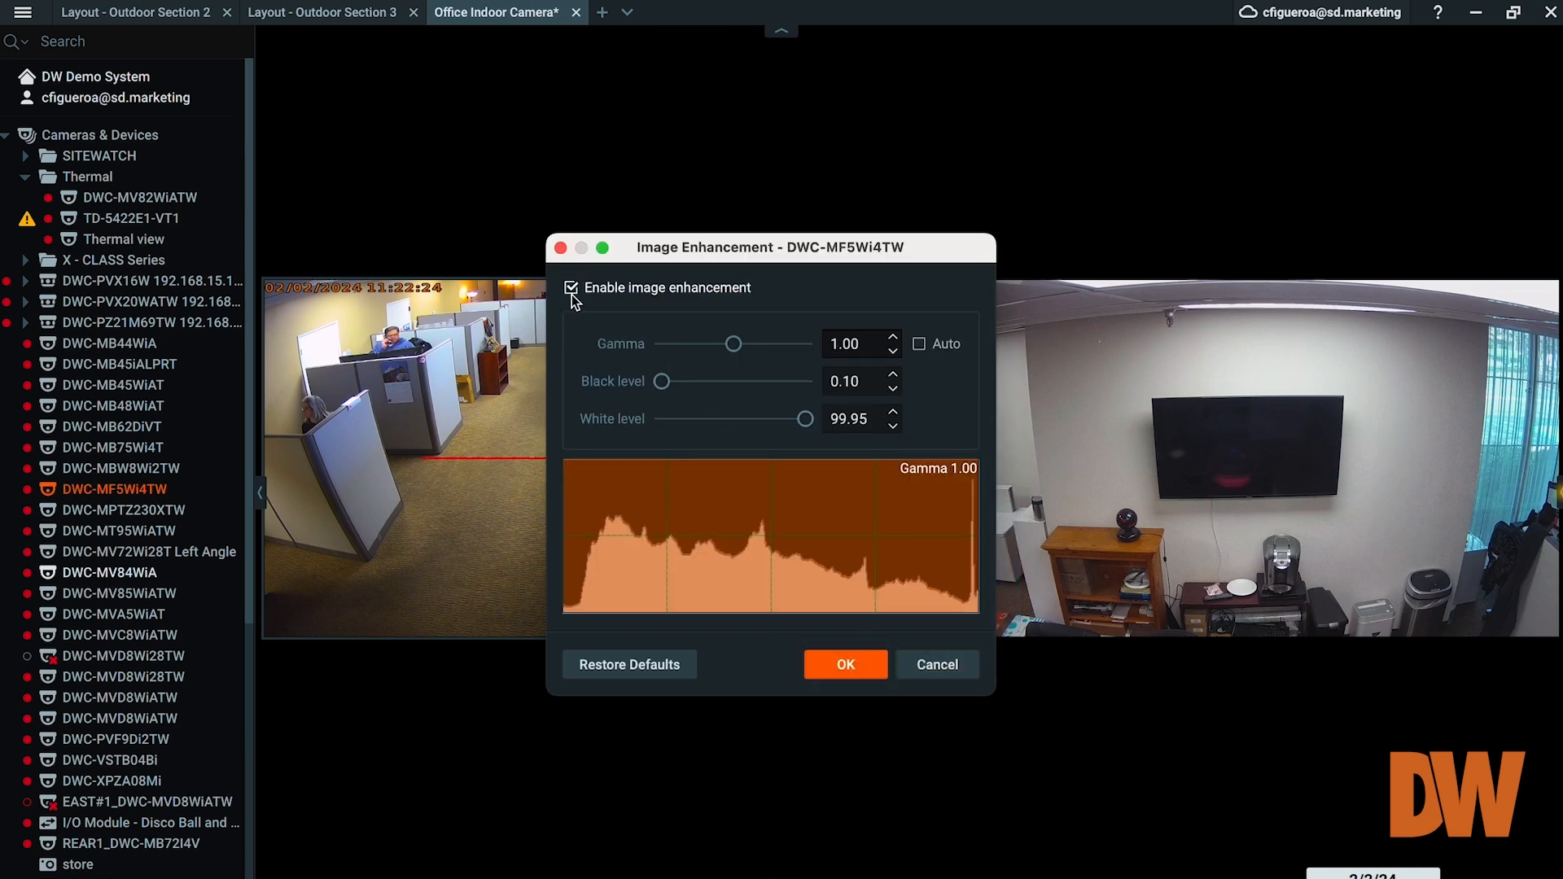
{"action": "left_click_drag", "start_coordinate": [731, 357], "coordinate": [737, 345]}
{"action": "mouse_move", "coordinate": [662, 381]}
{"action": "left_mouse_down"}
{"action": "mouse_move", "coordinate": [708, 380]}
{"action": "mouse_move", "coordinate": [682, 381]}
{"action": "left_mouse_up"}
{"action": "left_click_drag", "start_coordinate": [805, 418], "coordinate": [794, 424]}
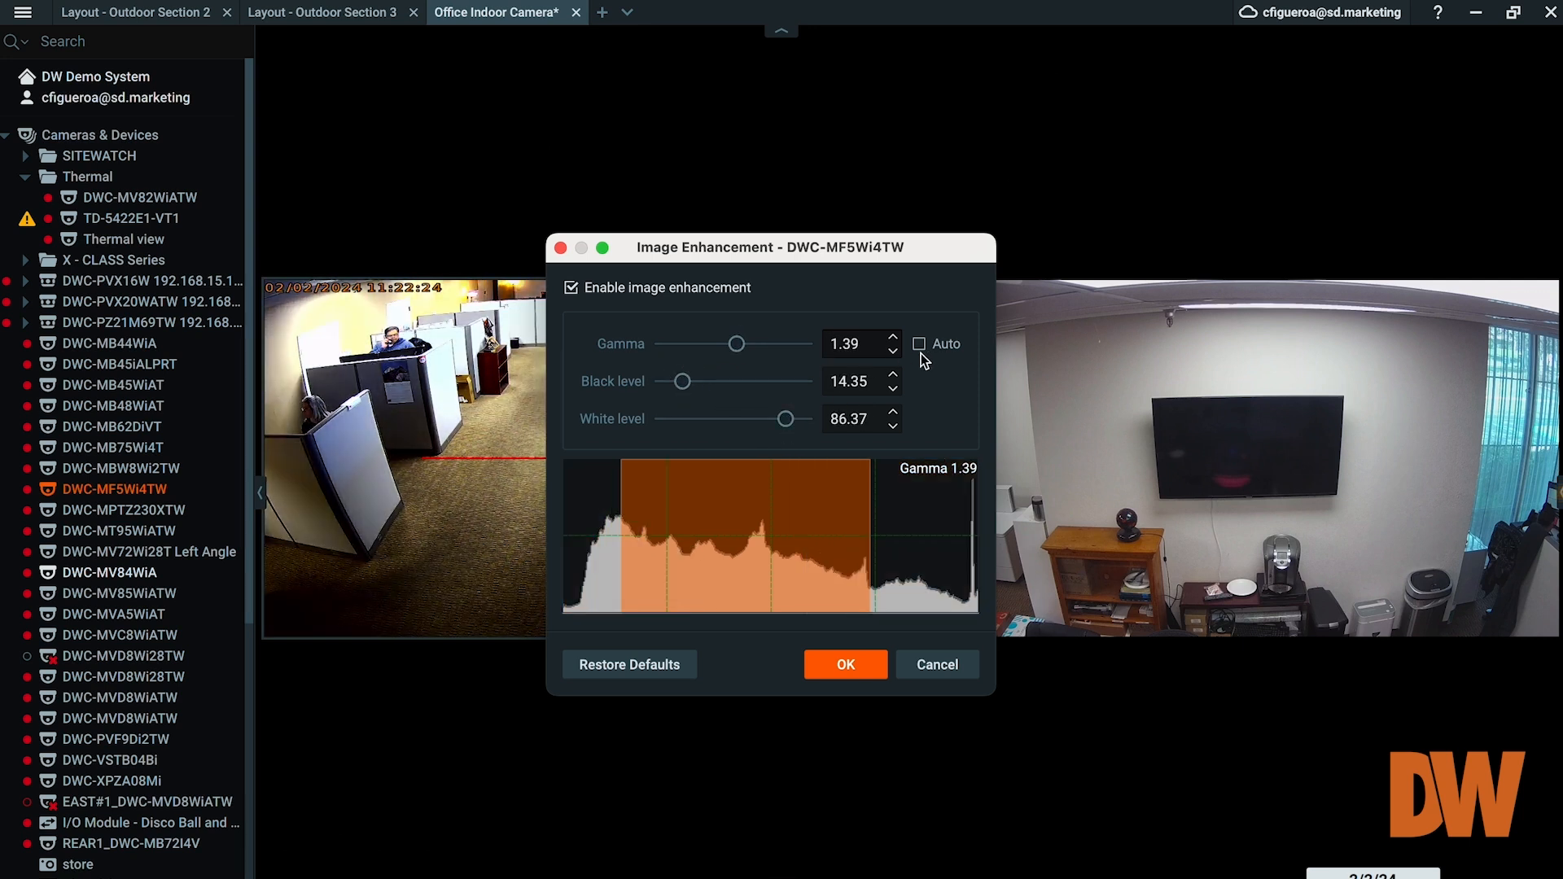
{"action": "left_click", "coordinate": [919, 343]}
{"action": "left_click", "coordinate": [862, 665]}
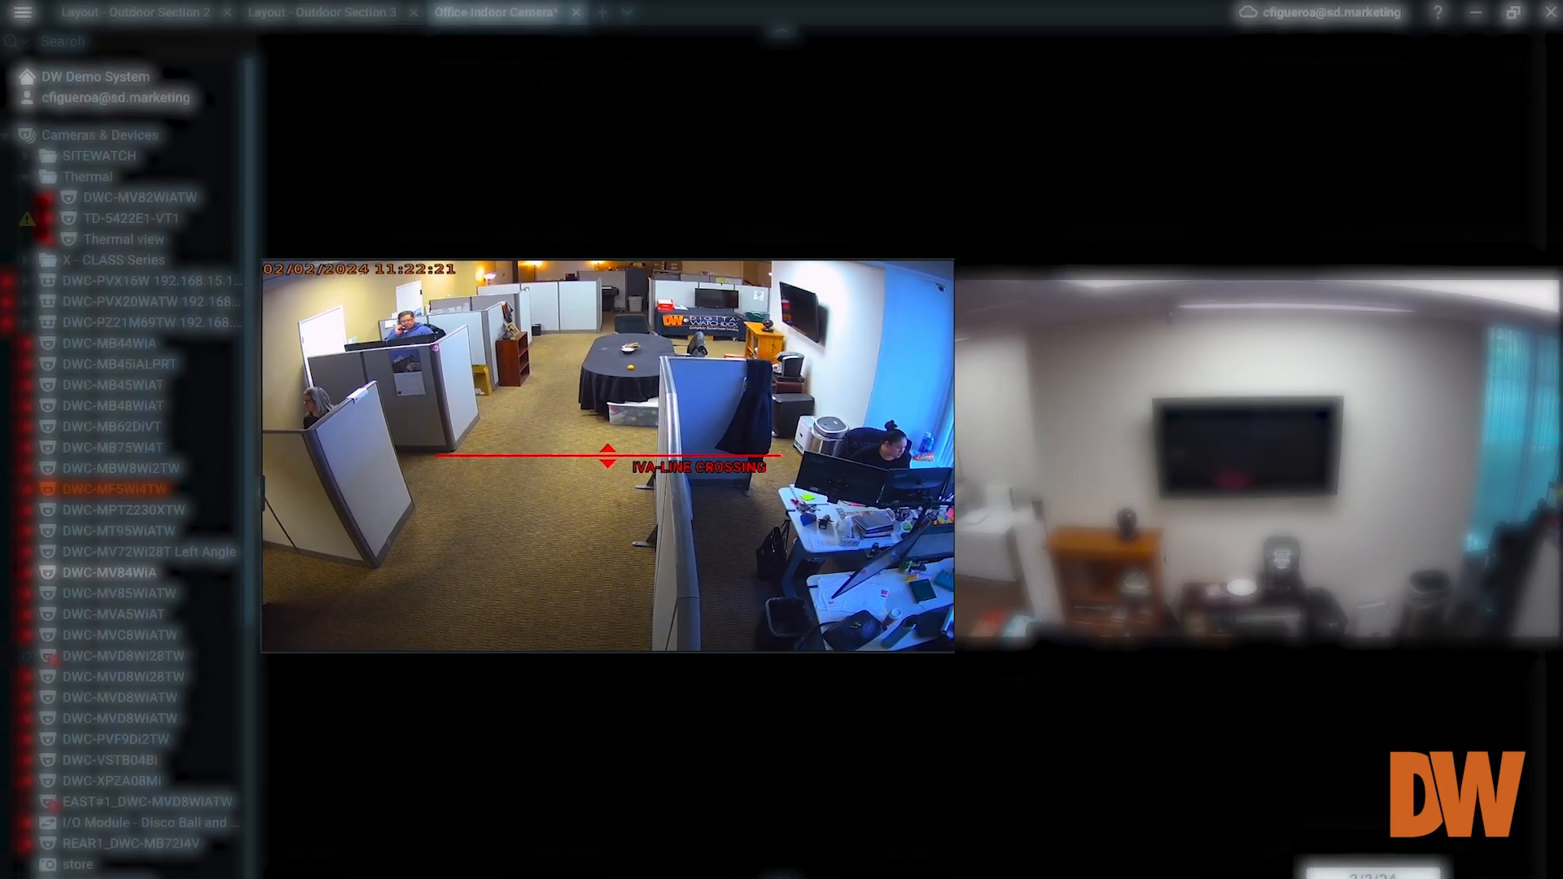
Step: Open the object search for camera DWC-MF5Wi4TW and search its detected objects for "person"
{"action": "left_click", "coordinate": [696, 300]}
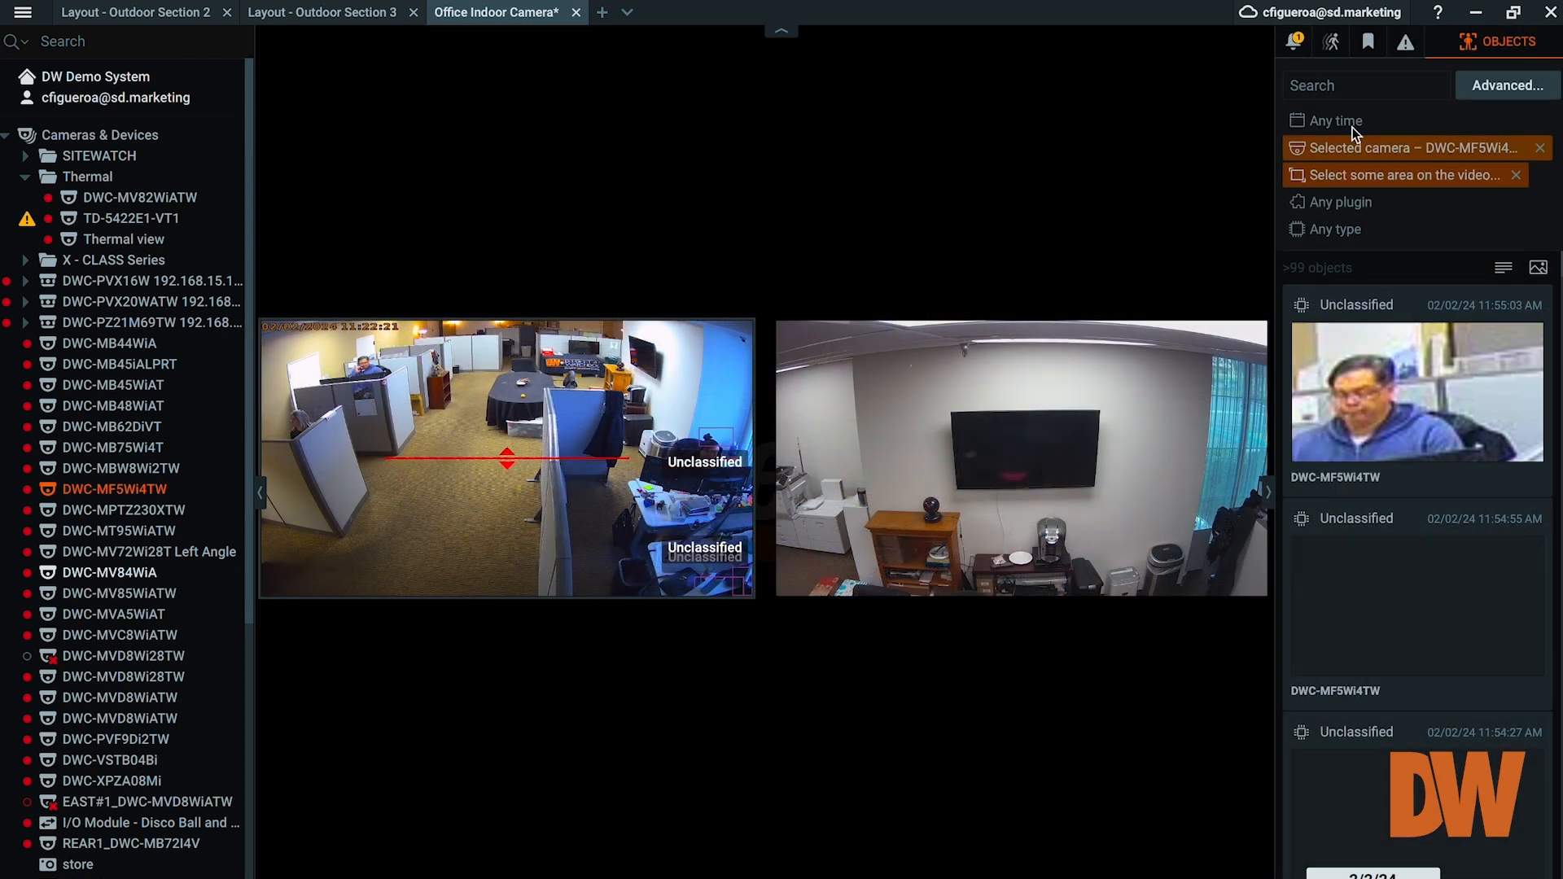
{"action": "left_click", "coordinate": [1346, 86]}
{"action": "type", "text": "per"}
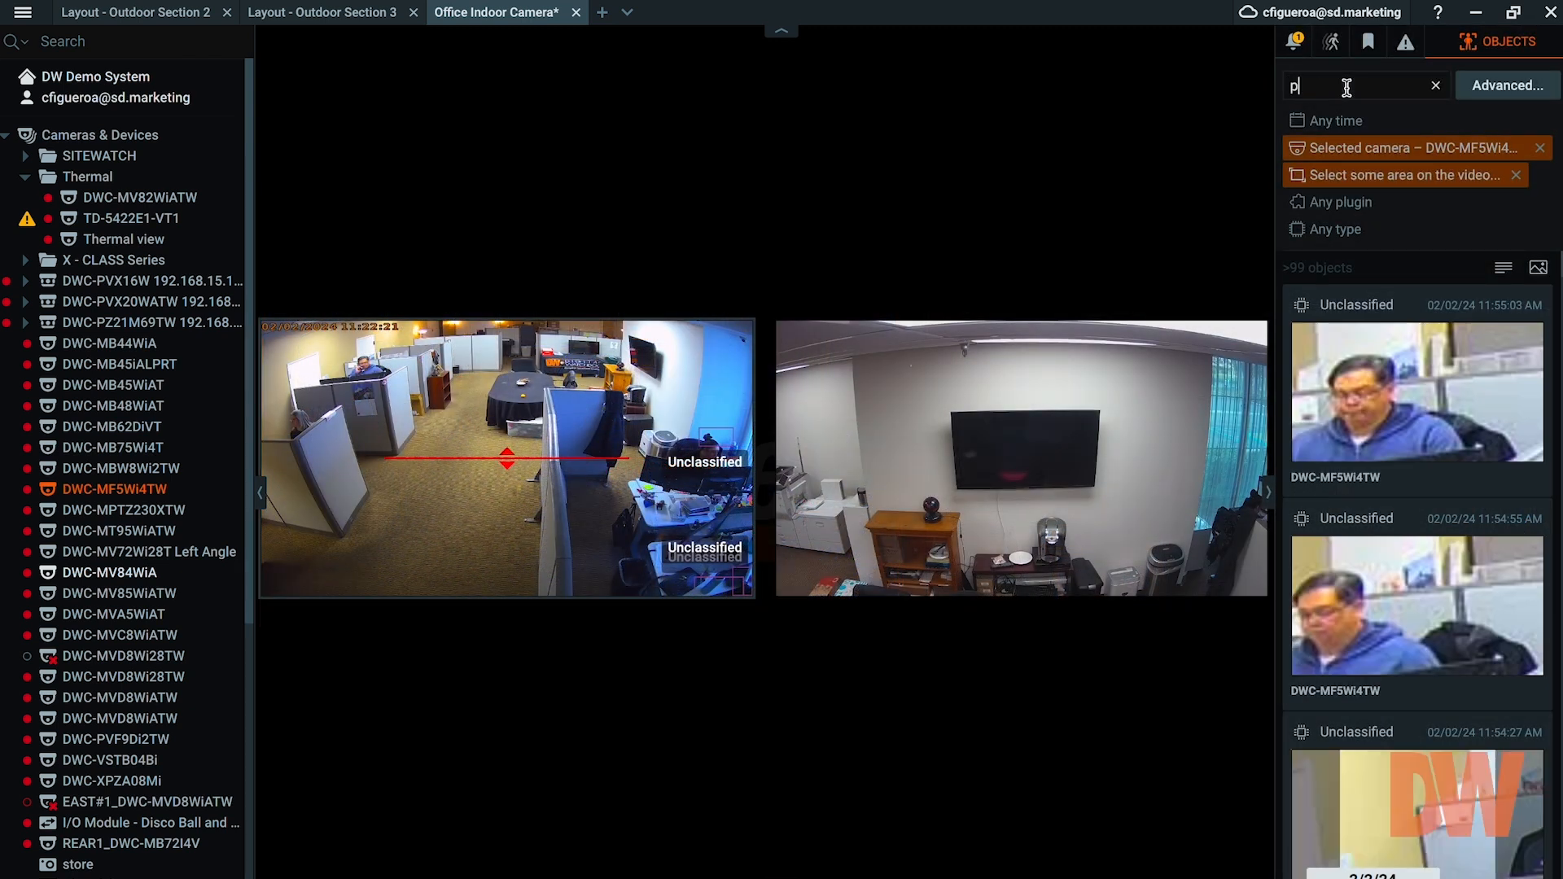
{"action": "type", "text": "son"}
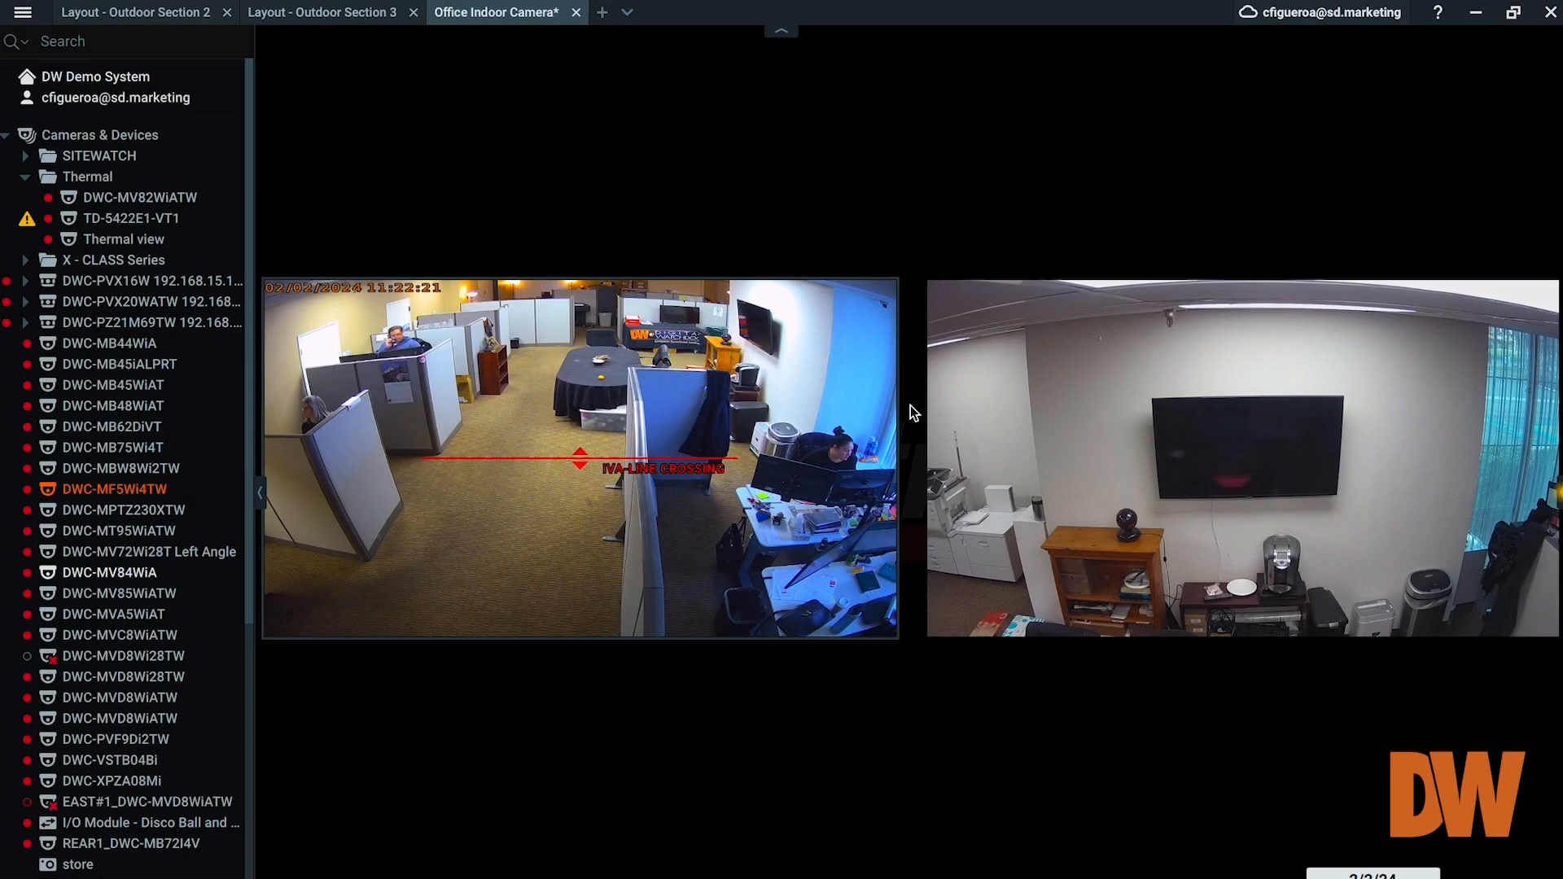
Step: Take a screenshot of camera DWC-MF5Wi4TW and choose the DW Spectrum Media folder and the JPEG image file type for it
{"action": "mouse_move", "coordinate": [891, 403]}
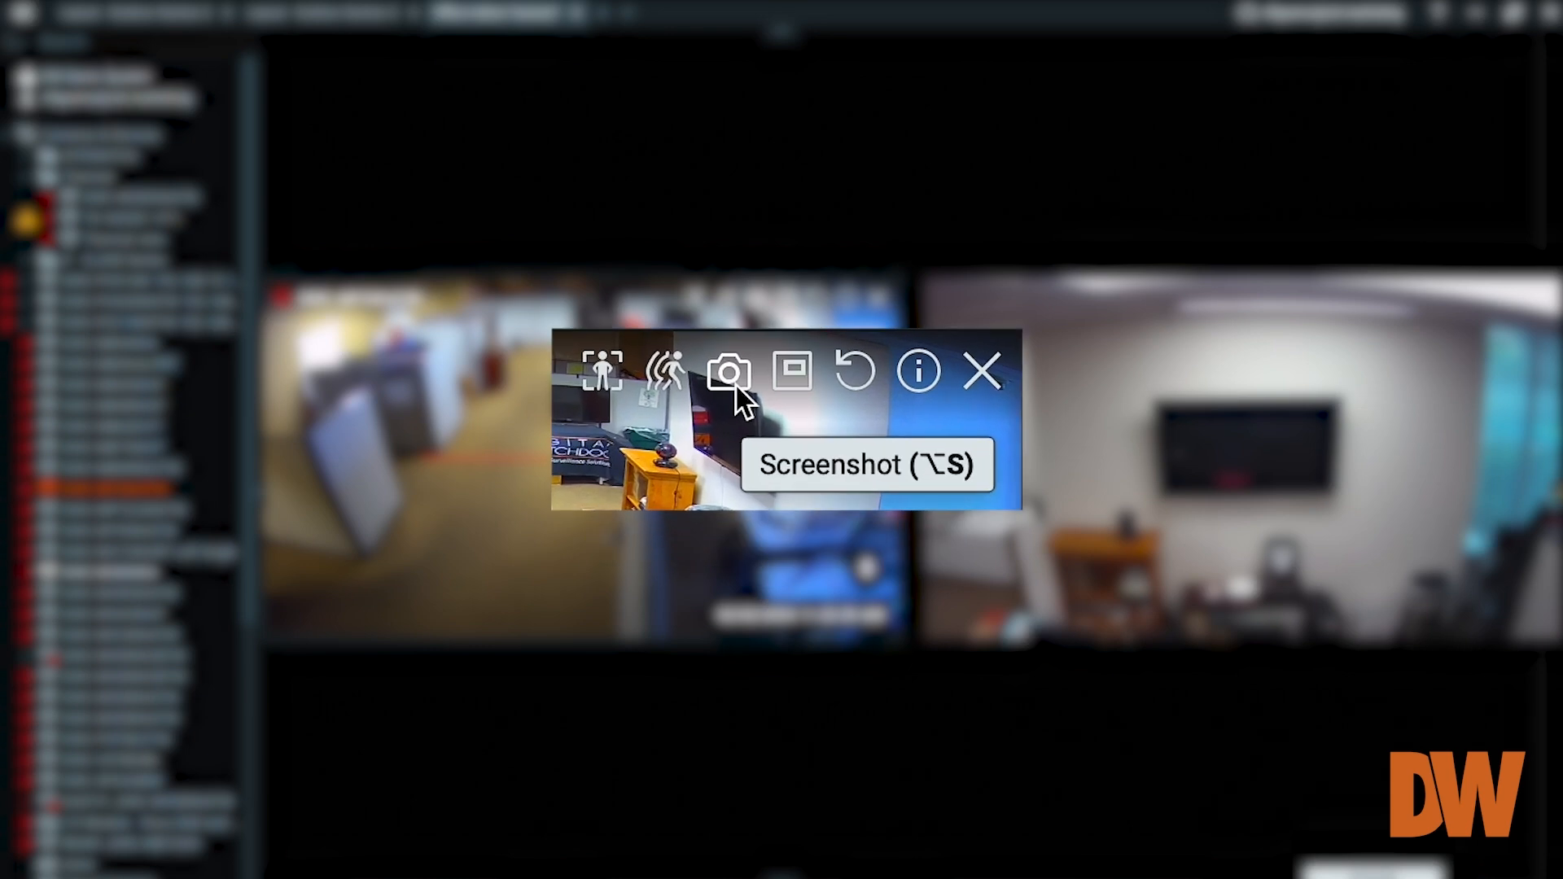
{"action": "left_click", "coordinate": [736, 384]}
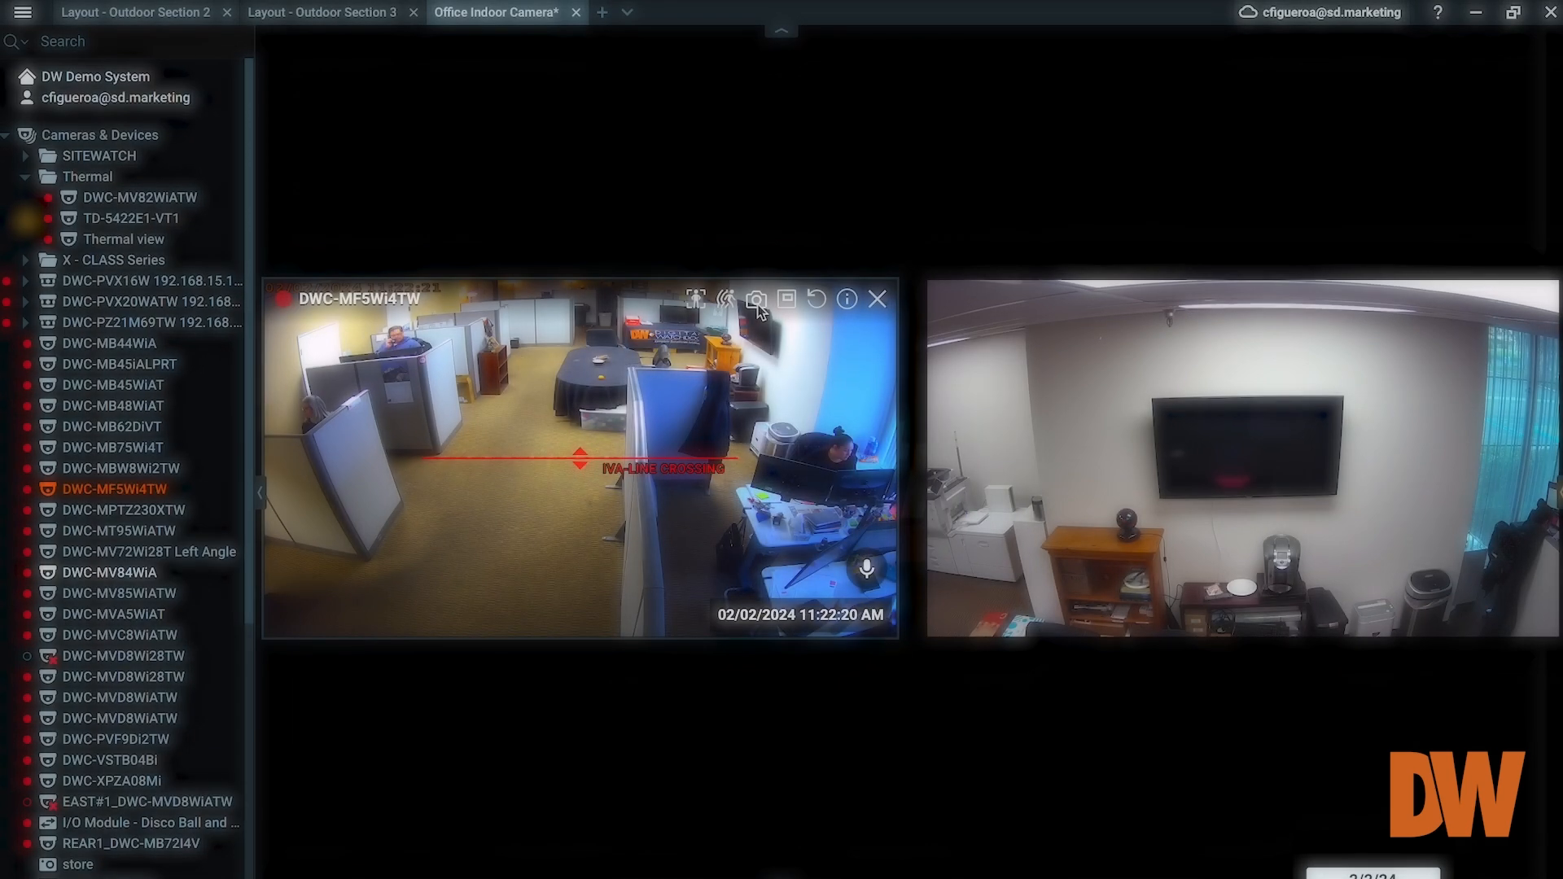
{"action": "left_click", "coordinate": [756, 305]}
{"action": "left_click", "coordinate": [810, 286]}
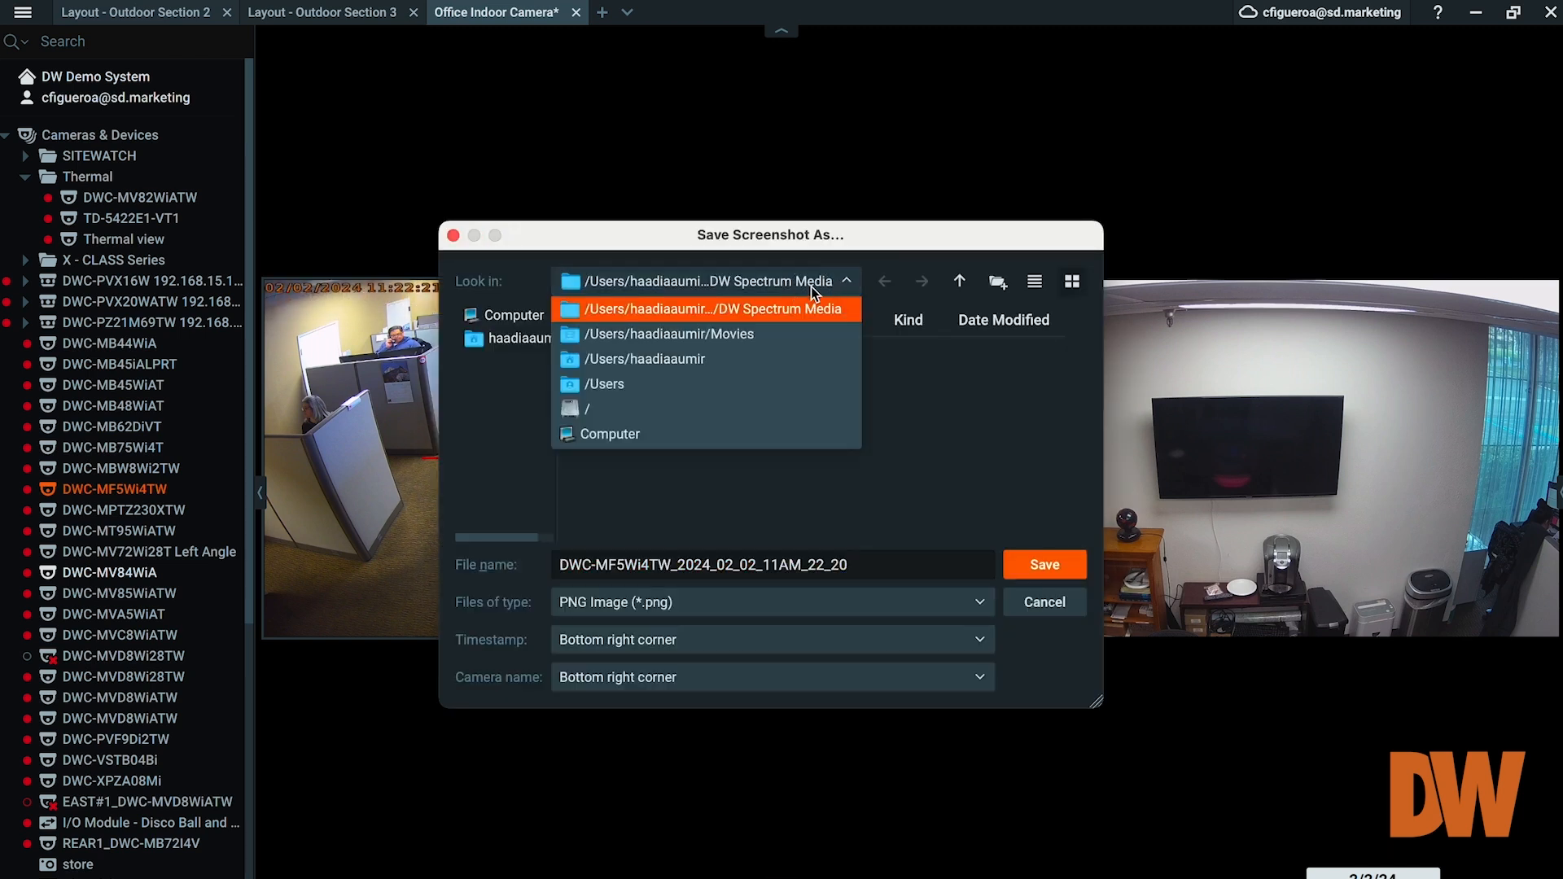
{"action": "left_click", "coordinate": [805, 309]}
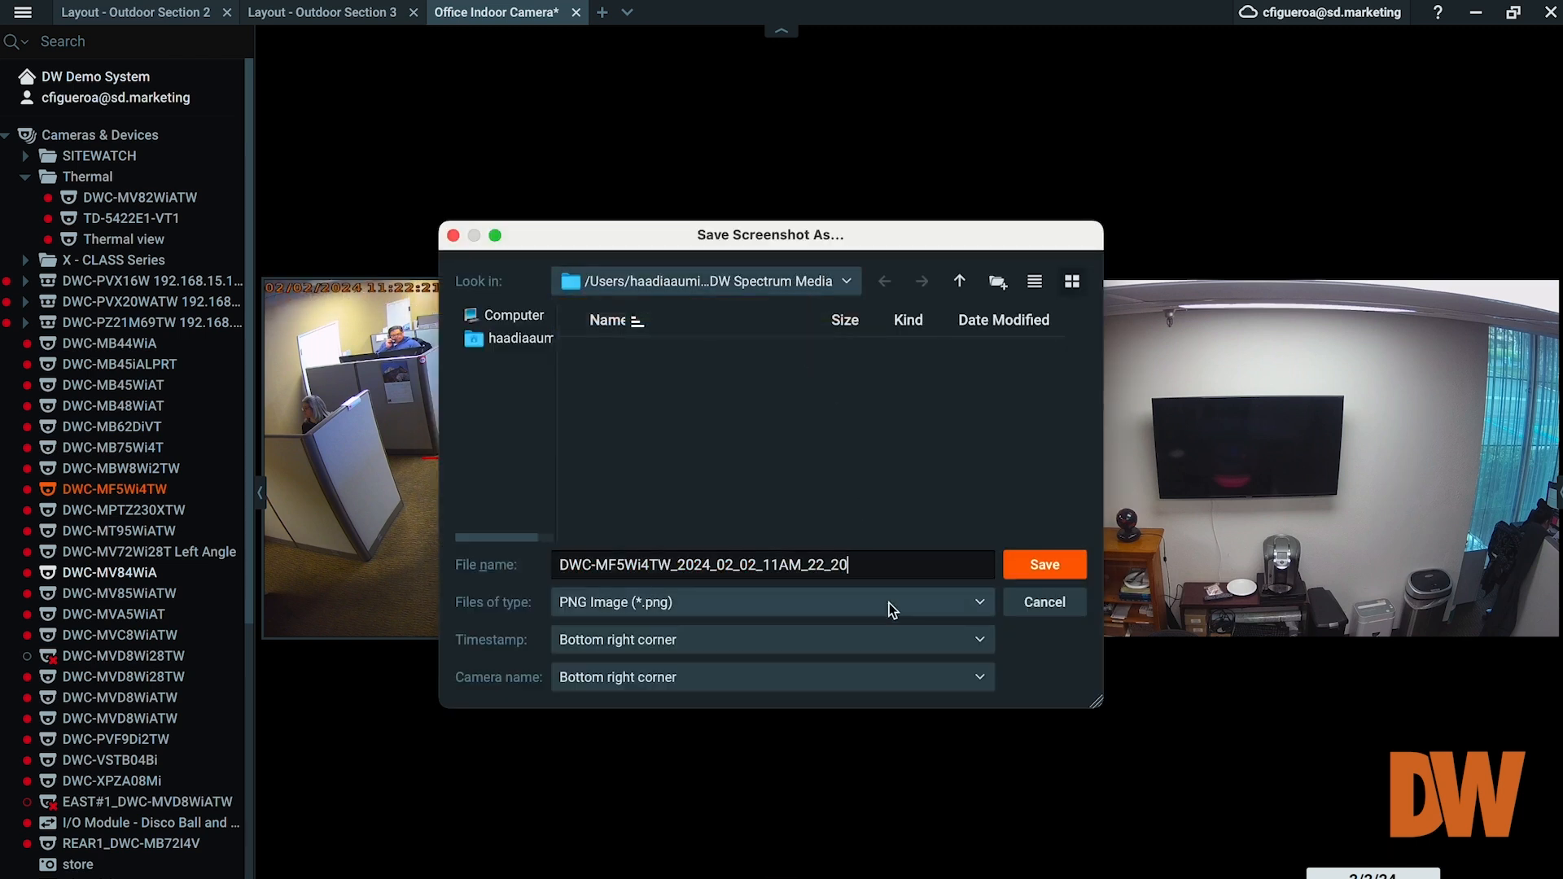
{"action": "left_click", "coordinate": [930, 607]}
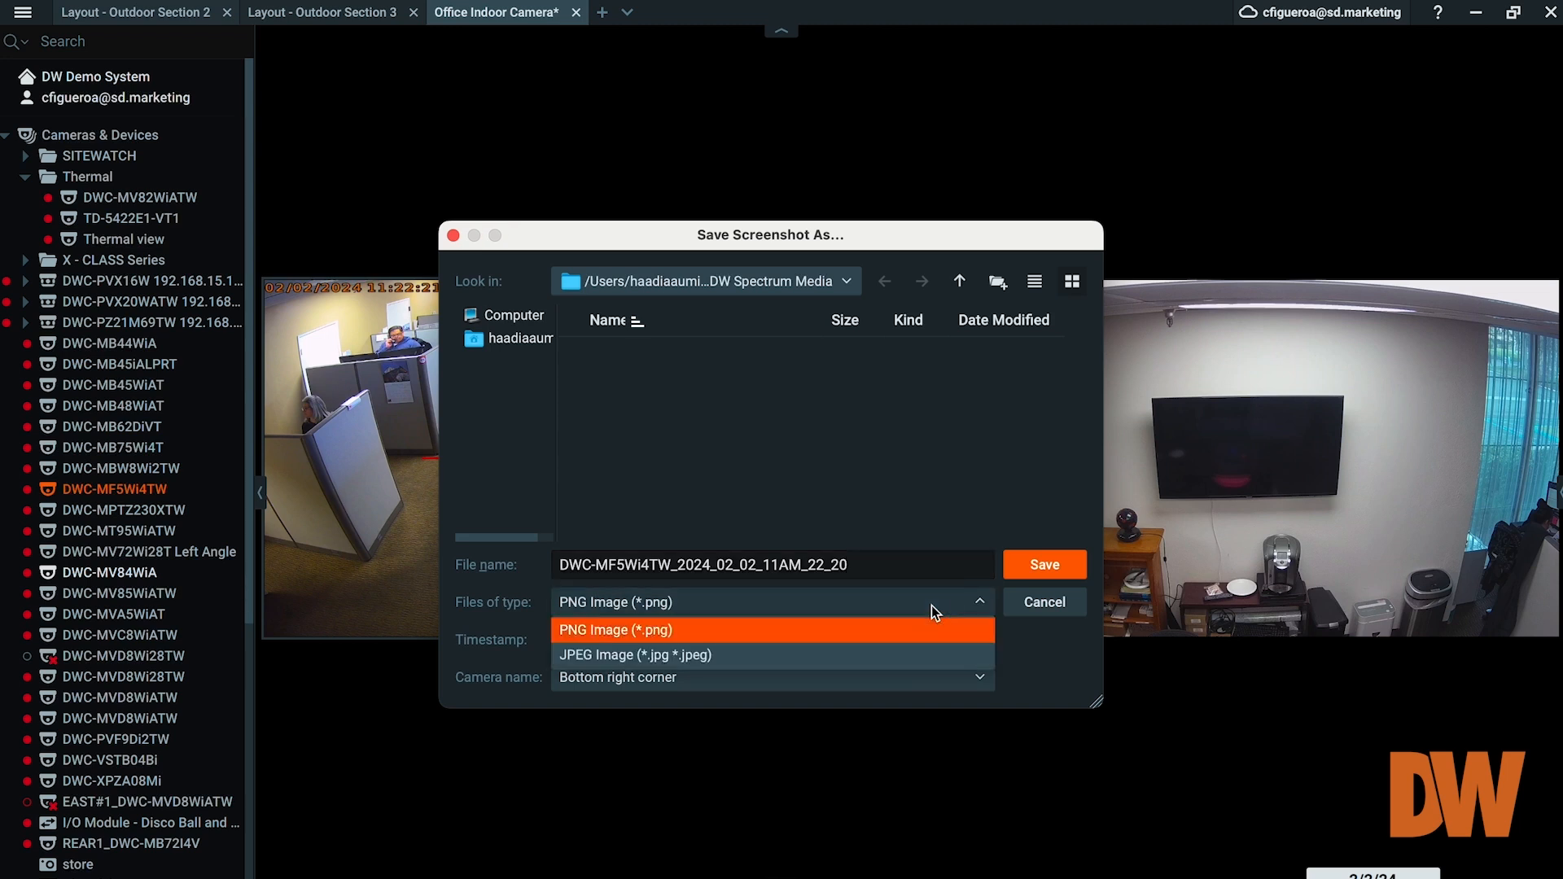
{"action": "left_click", "coordinate": [930, 654]}
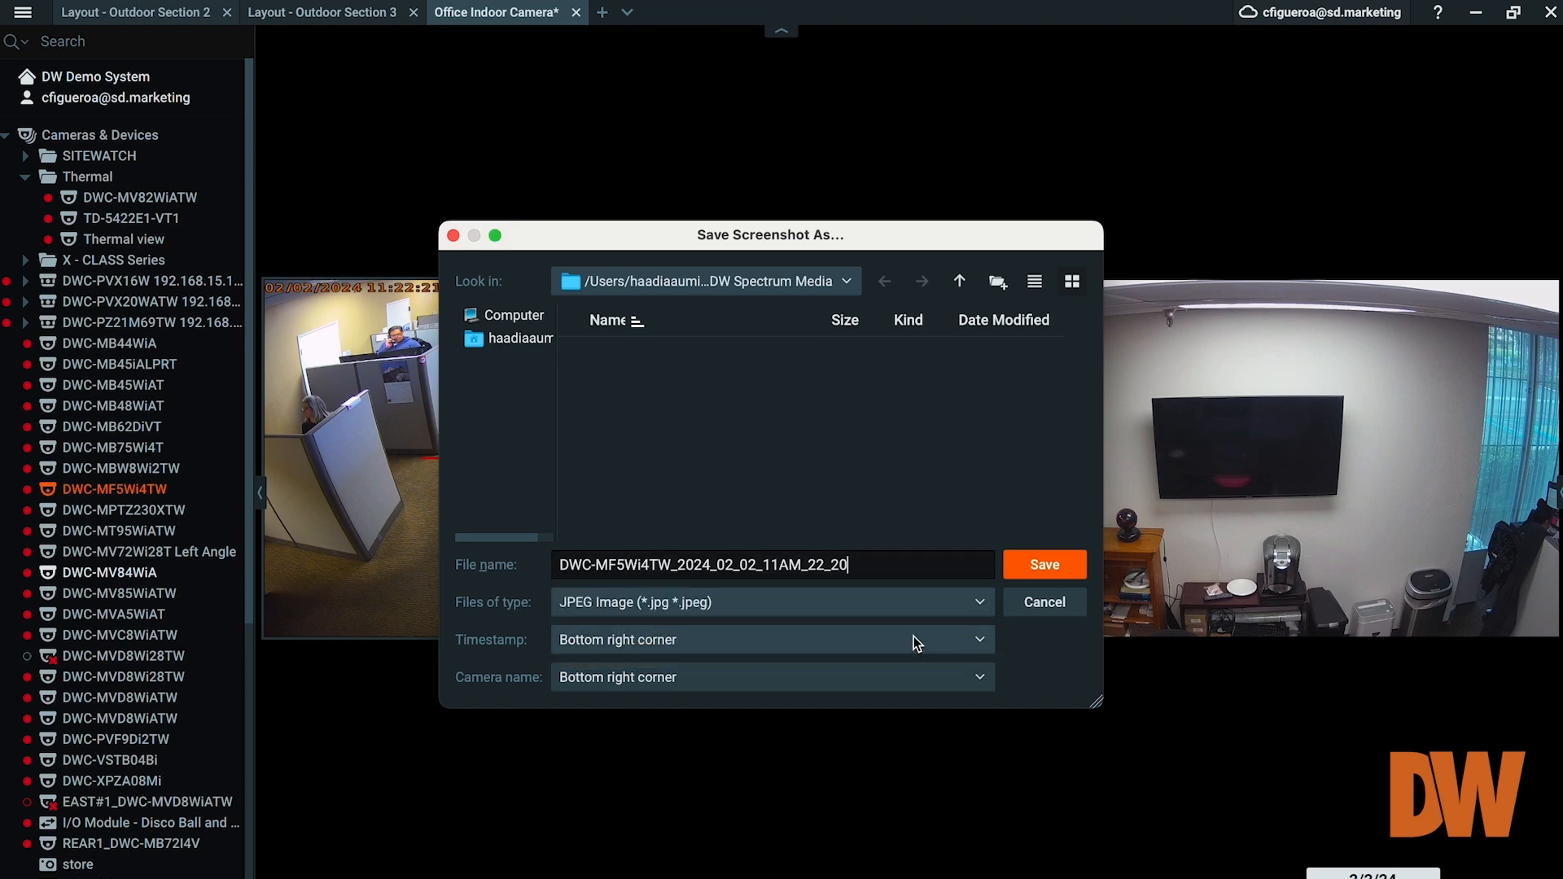
Step: Set the screenshot to no timestamp, place the camera name in the top left corner, and name the file "Office - 1"
{"action": "left_click", "coordinate": [913, 636]}
{"action": "left_click", "coordinate": [908, 677]}
{"action": "left_click", "coordinate": [892, 679]}
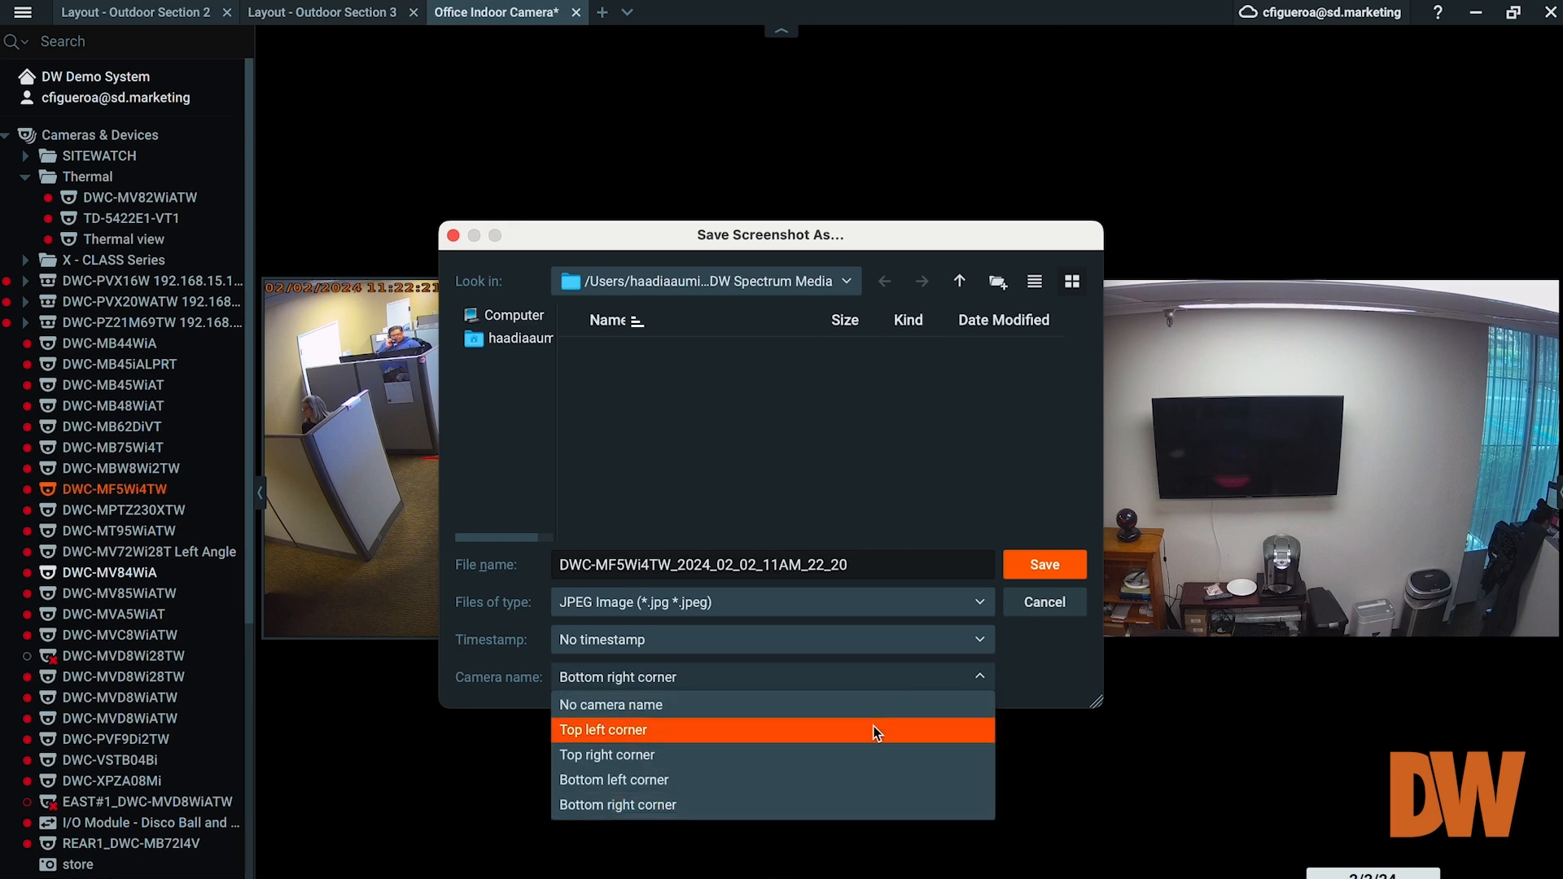
{"action": "left_click", "coordinate": [875, 731]}
{"action": "double_click", "coordinate": [796, 568]}
{"action": "triple_click", "coordinate": [796, 567]}
{"action": "type", "text": "Office"}
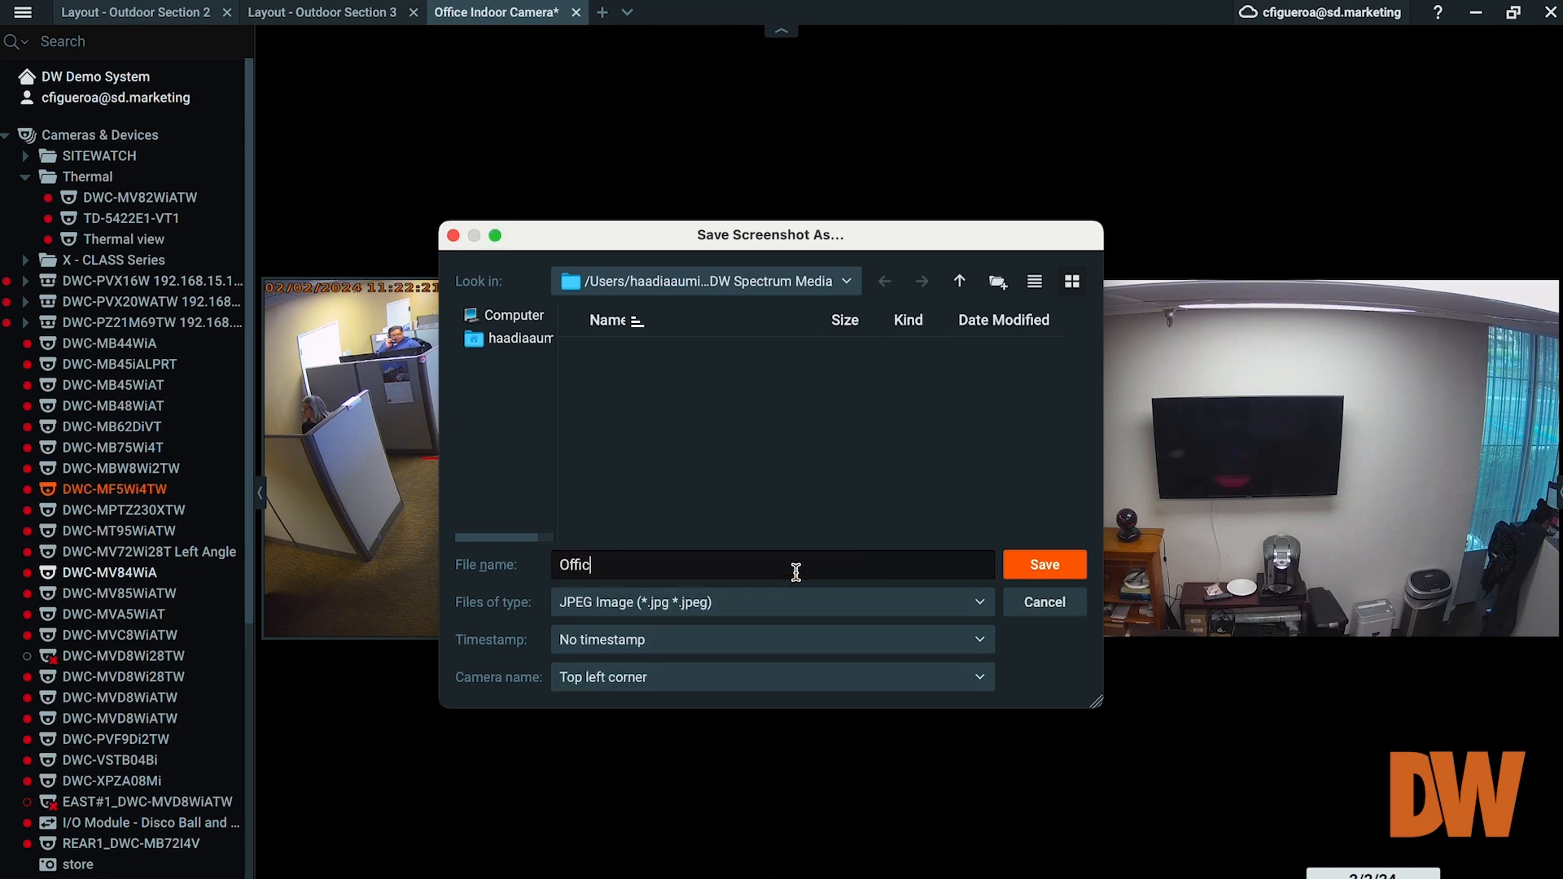
{"action": "type", "text": " - 1"}
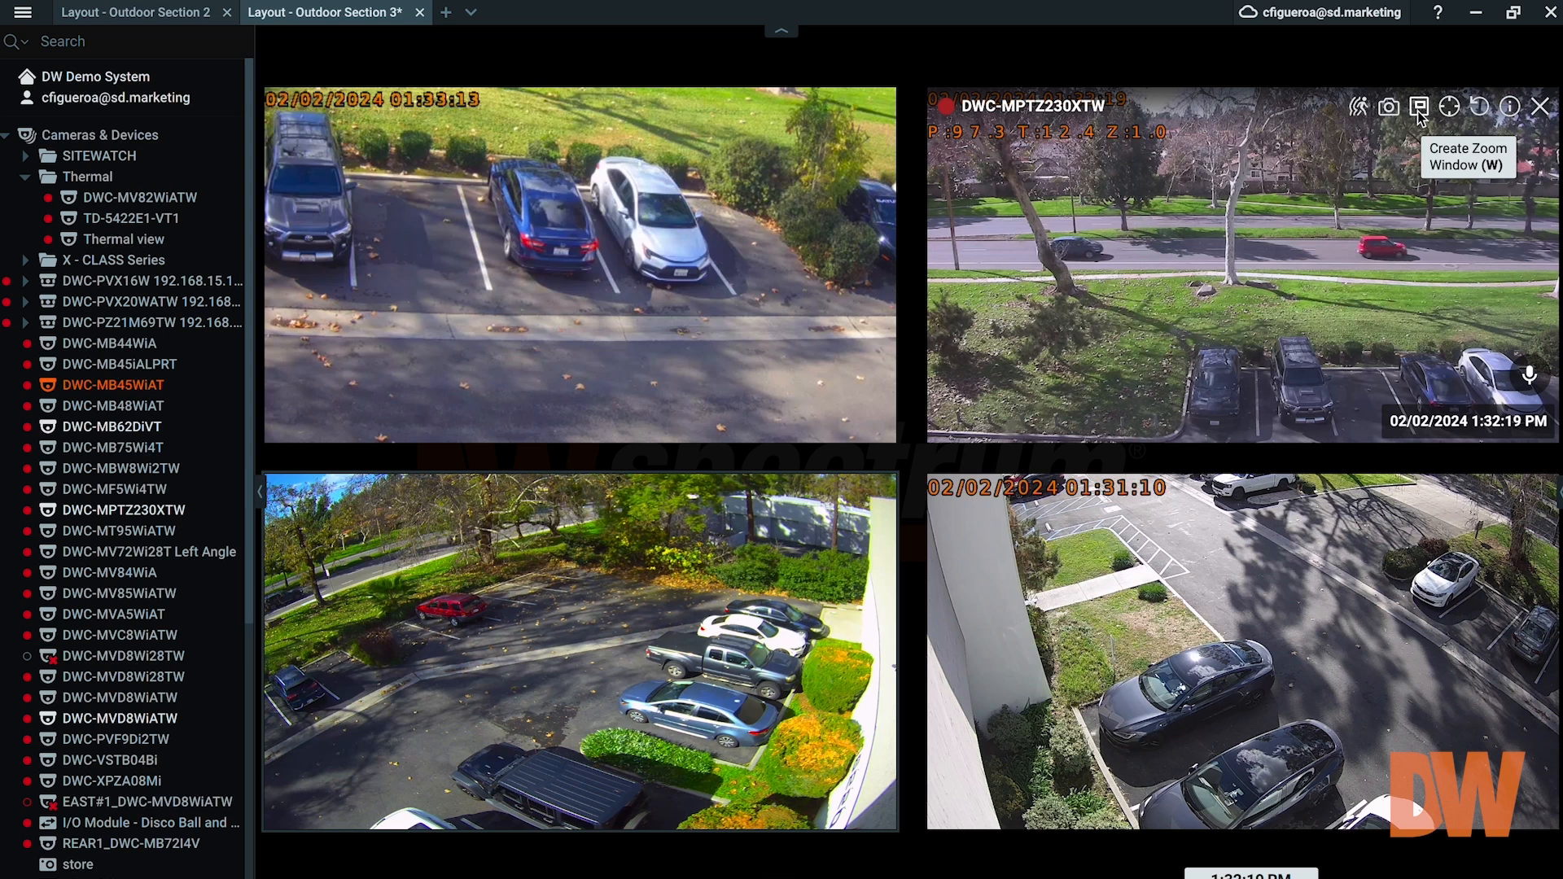
Step: Create a zoom window around the red car in camera DWC-MPTZ230XTW and move it to the layout's lower row
{"action": "left_click", "coordinate": [1418, 114]}
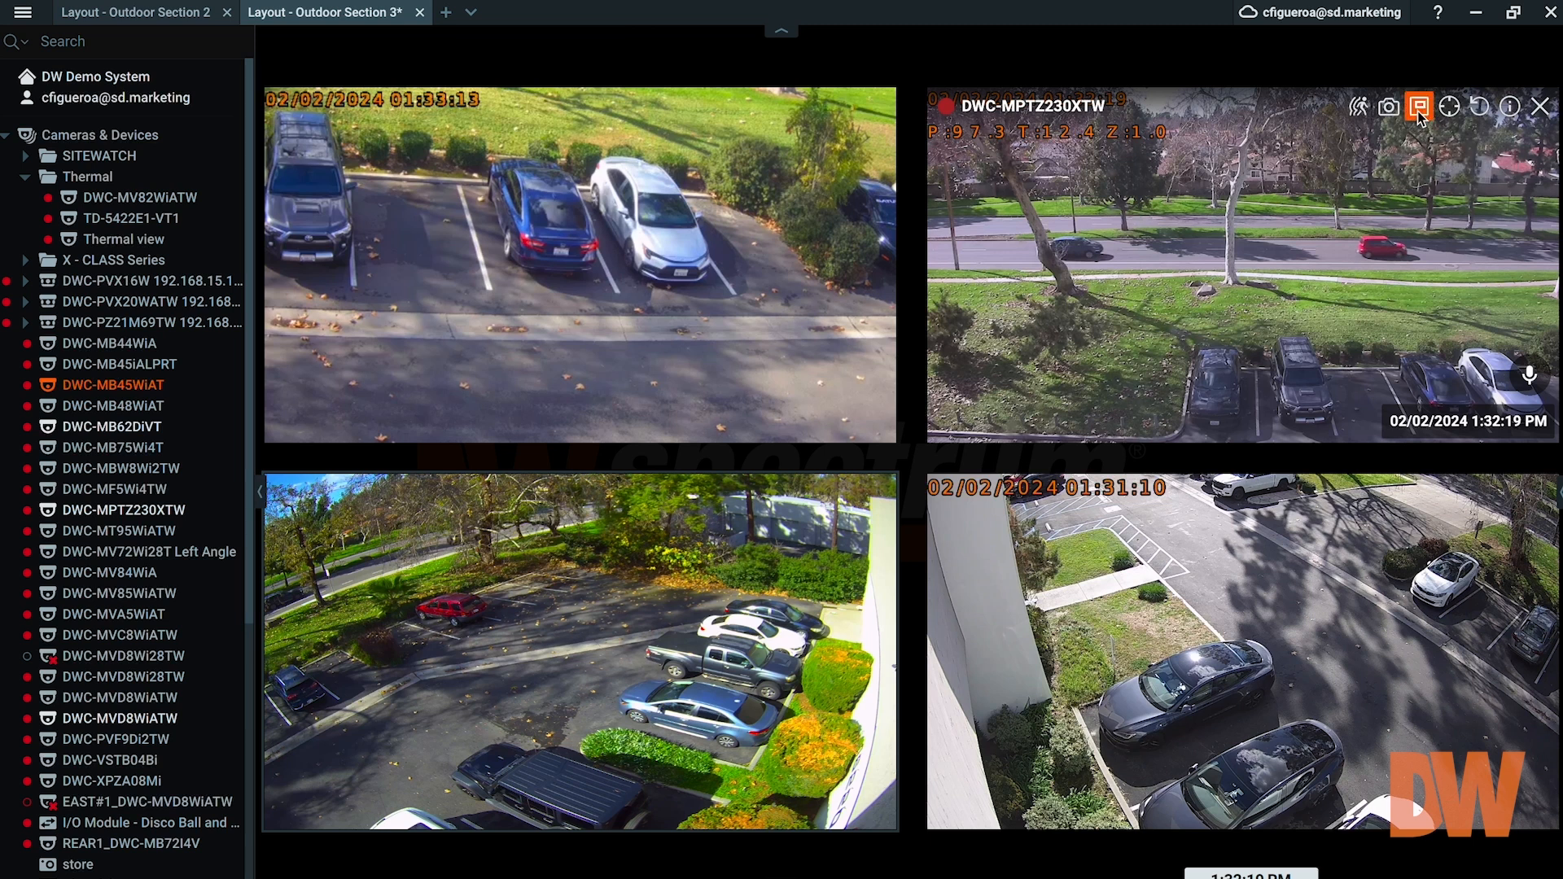
{"action": "left_click_drag", "start_coordinate": [1208, 178], "coordinate": [1462, 318]}
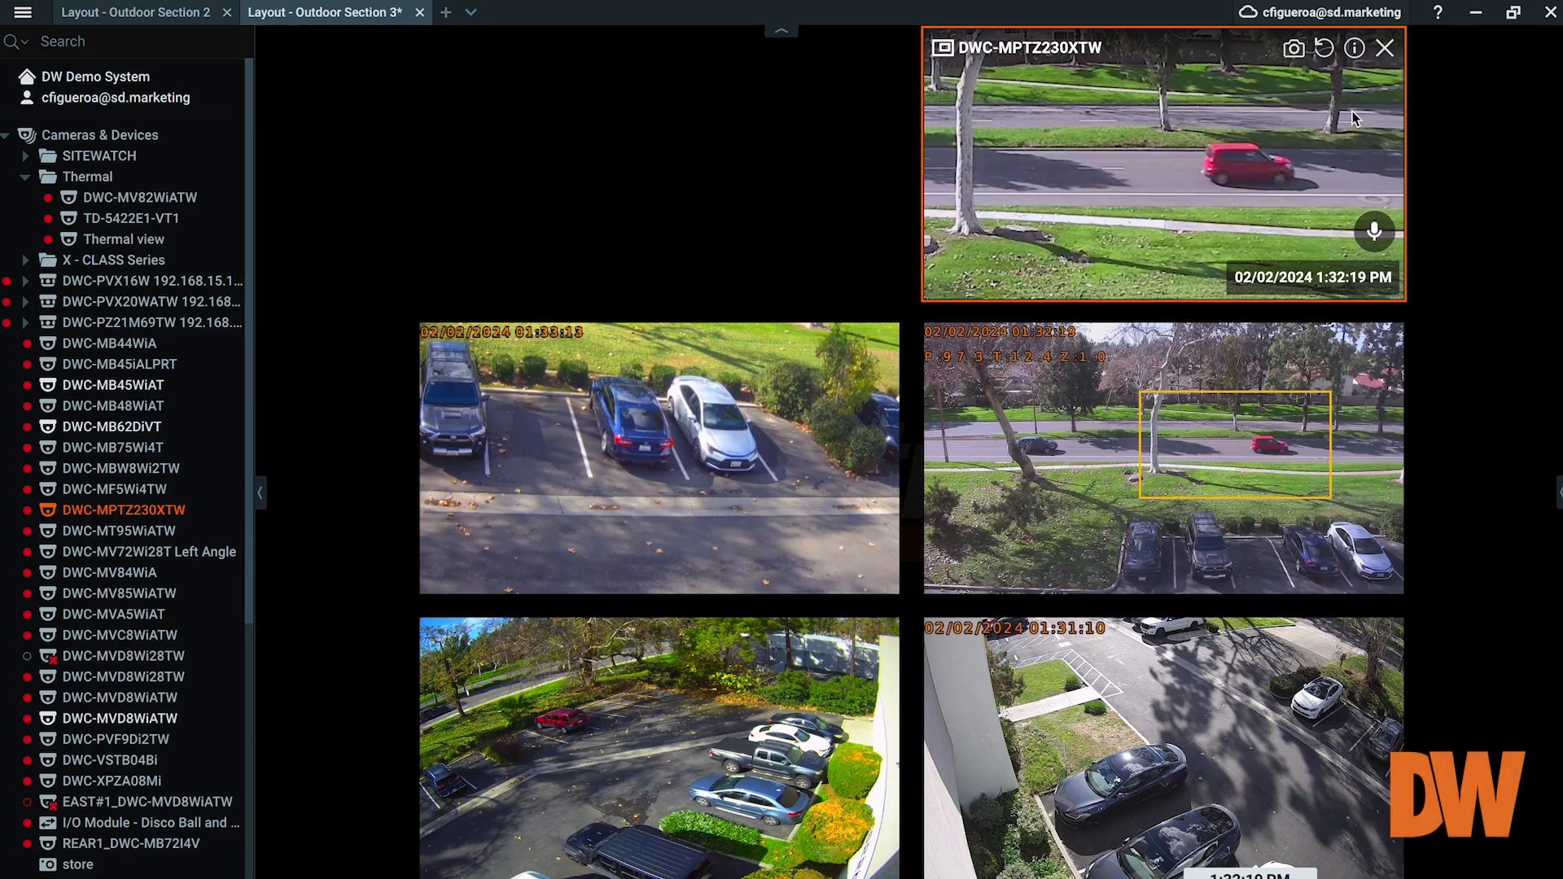
{"action": "left_click_drag", "start_coordinate": [1354, 118], "coordinate": [1087, 628]}
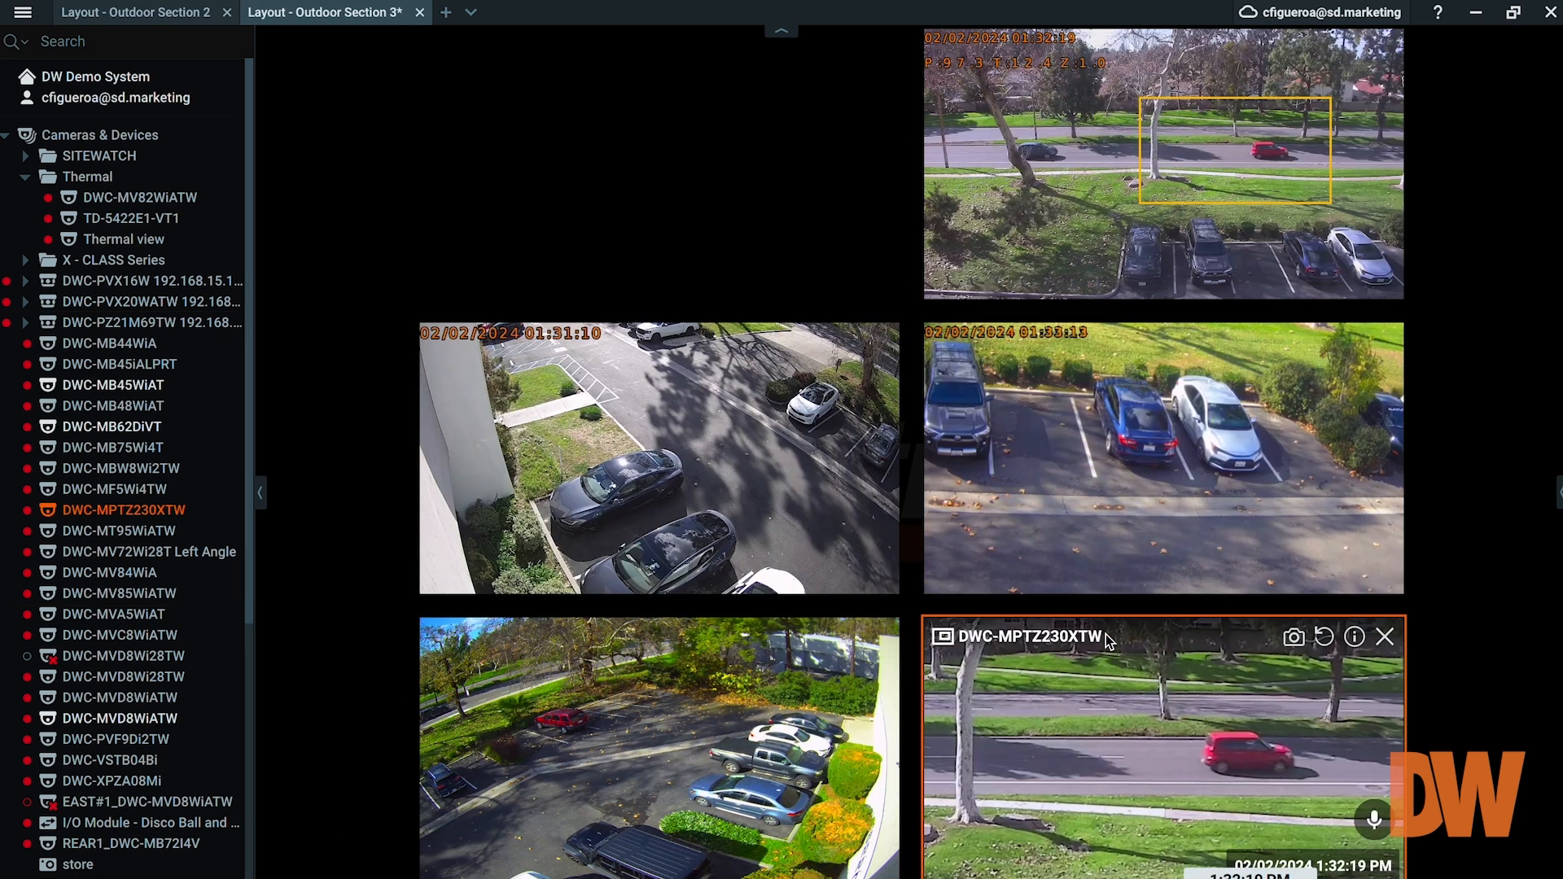
Step: Create a zoom window around the blue and white parked cars in camera DWC-MVD8WiATW and enlarge it
{"action": "left_click", "coordinate": [1263, 342]}
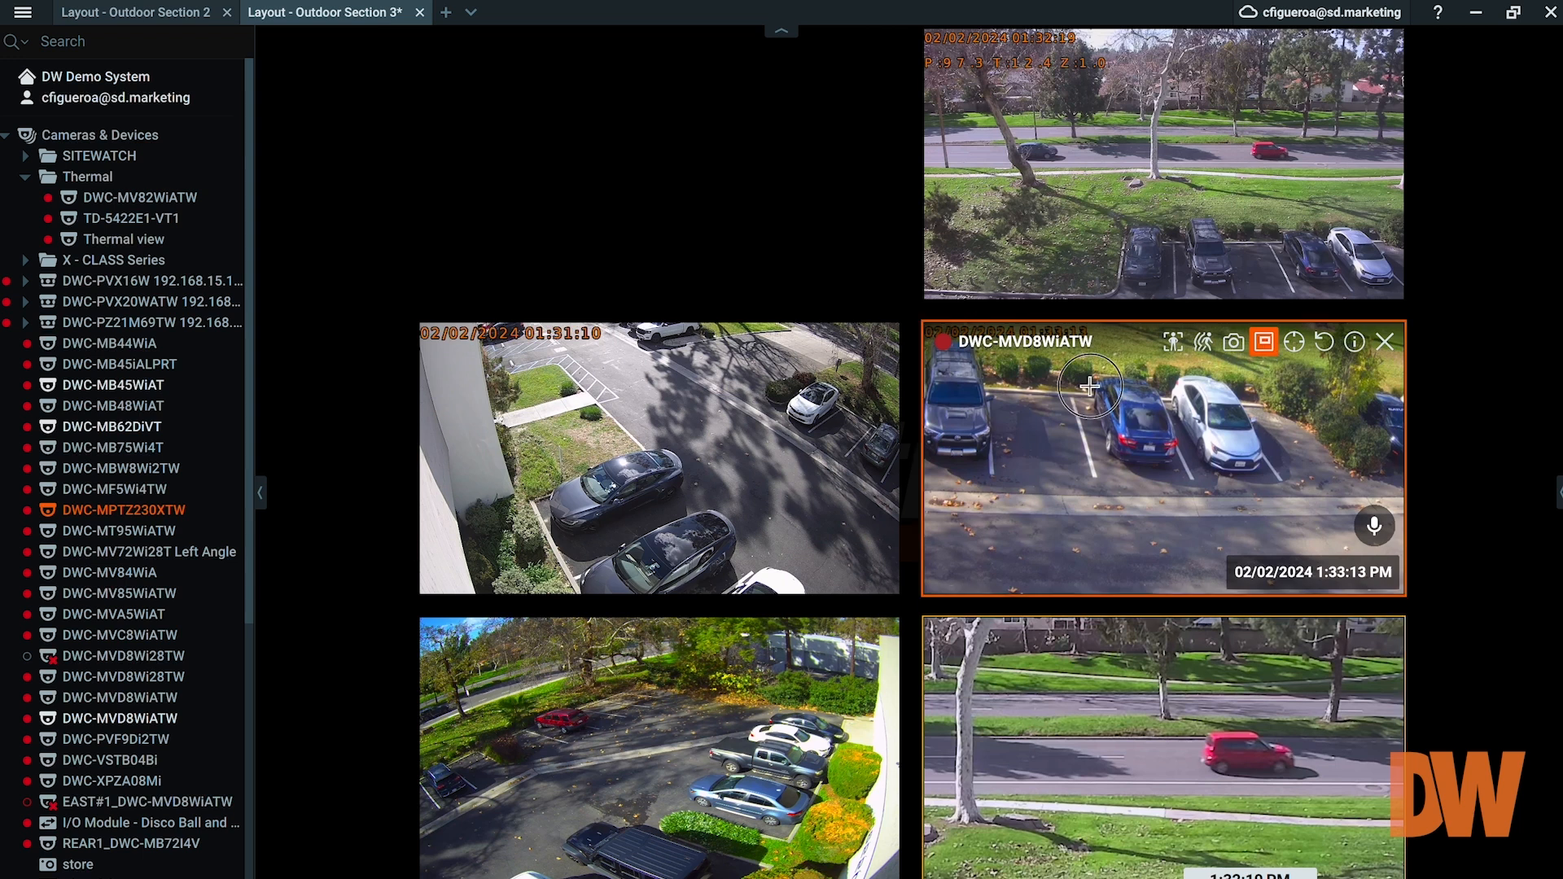
{"action": "left_click_drag", "start_coordinate": [1062, 388], "coordinate": [1257, 515]}
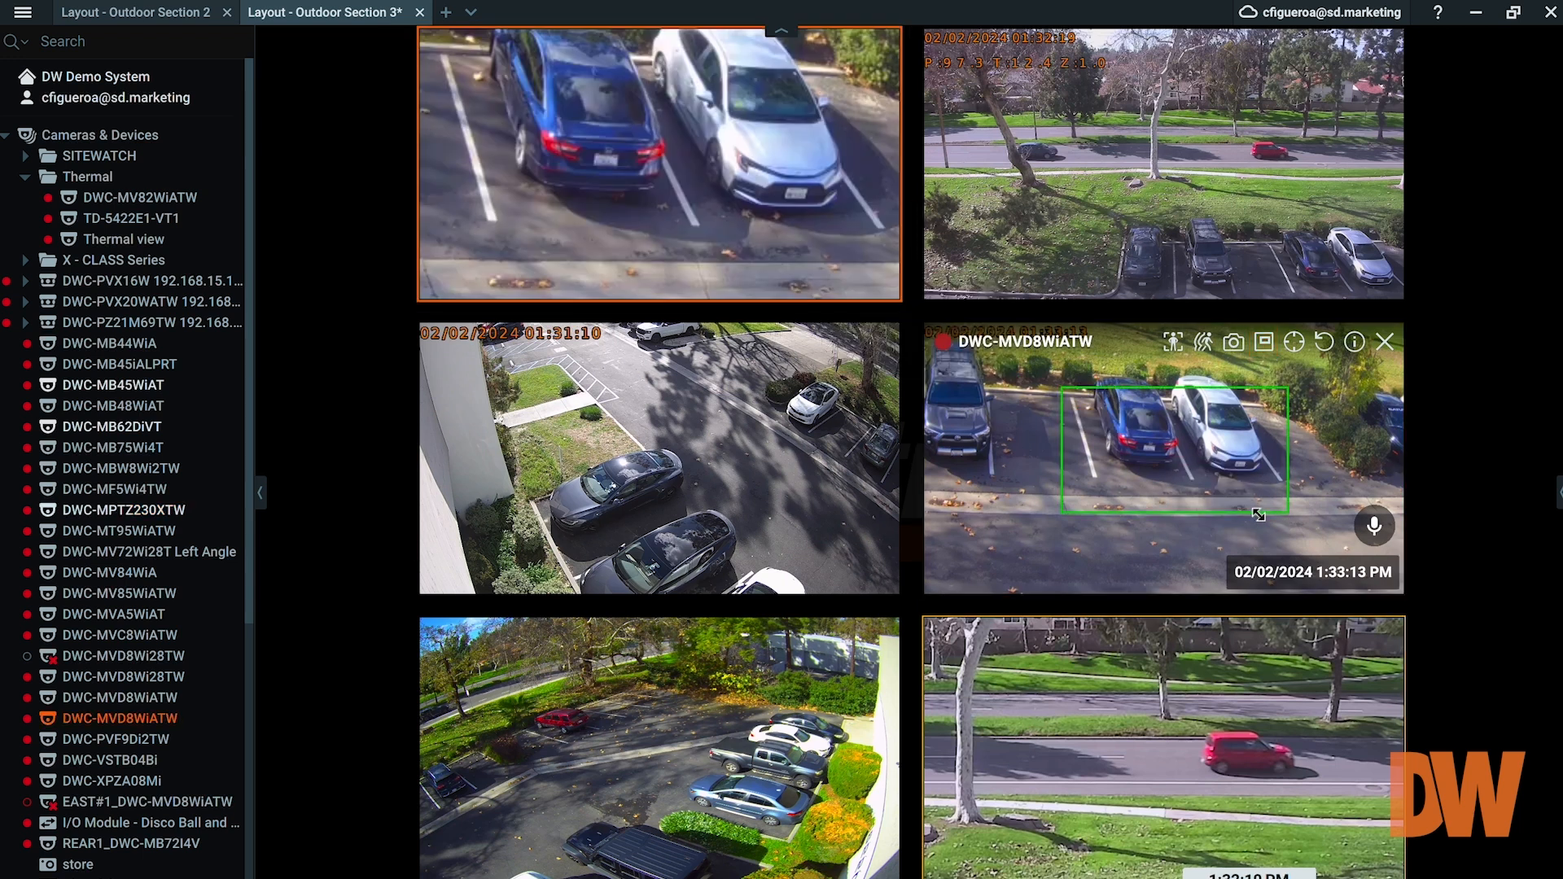
{"action": "double_click", "coordinate": [751, 140]}
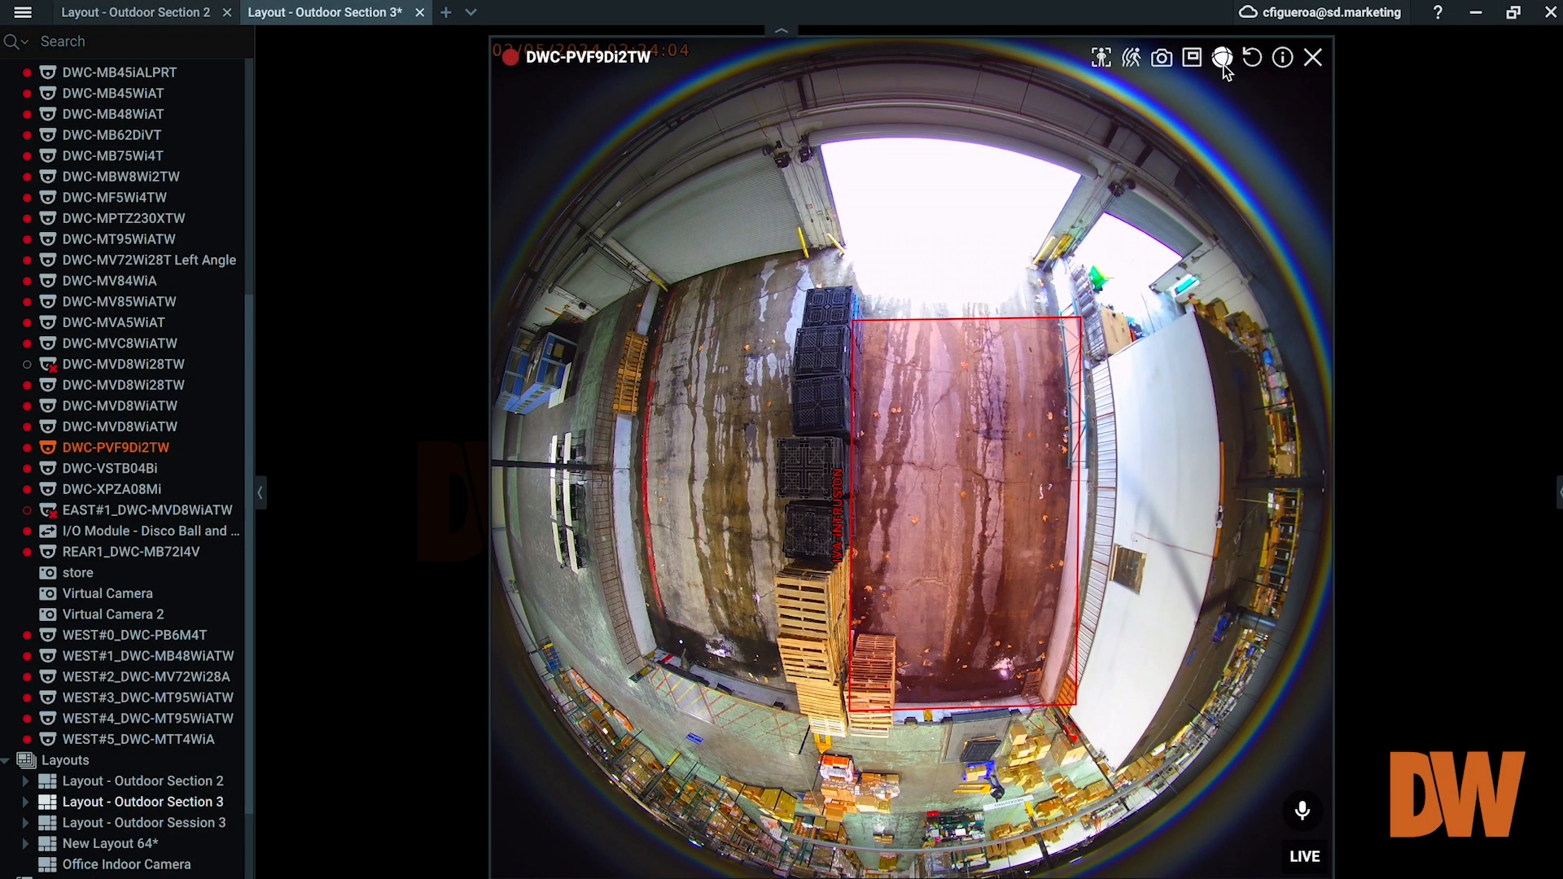
Step: Turn on dewarping for the fisheye camera DWC-PVF9Di2TW and pan its dewarped view sideways
{"action": "left_click", "coordinate": [1222, 62]}
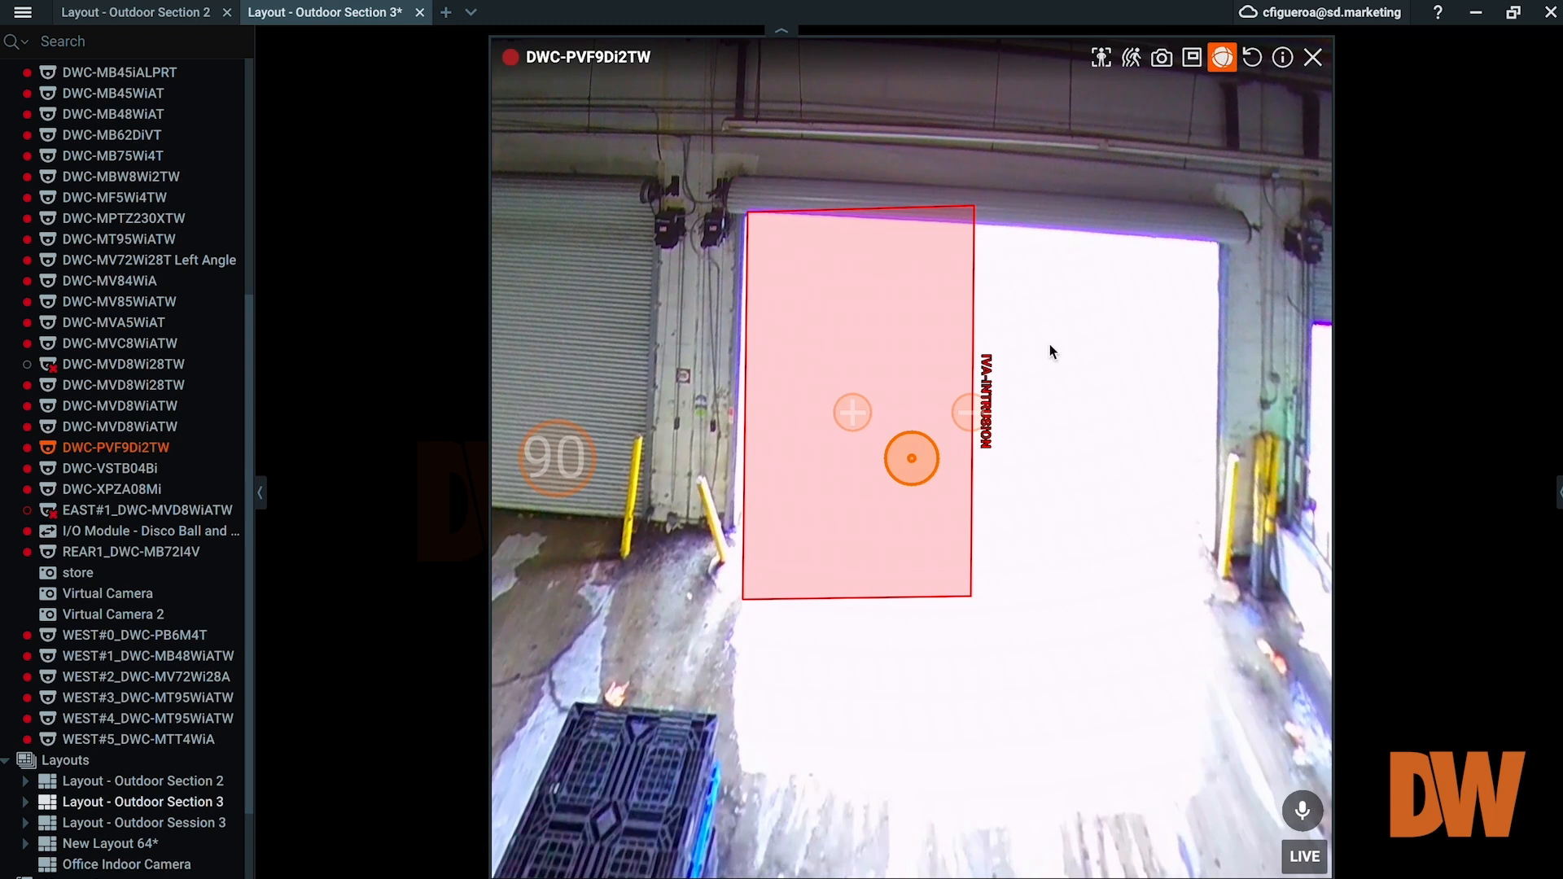
{"action": "left_click_drag", "start_coordinate": [912, 458], "coordinate": [1146, 444]}
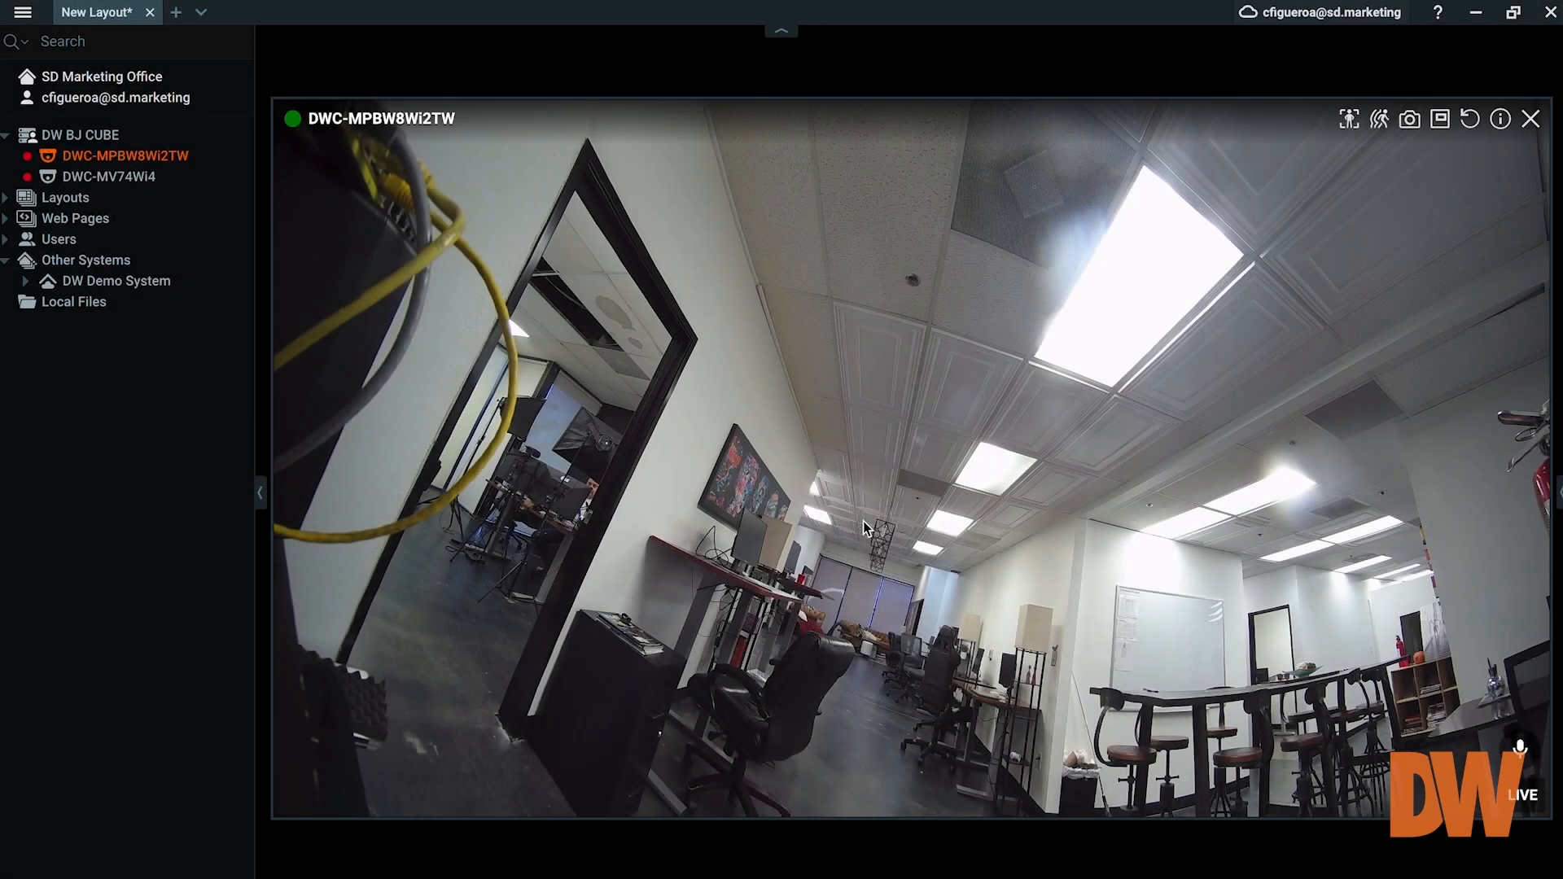
Step: Enable dewarping in the camera settings of DWC-MPBW8Wi2TW
{"action": "right_click", "coordinate": [965, 446]}
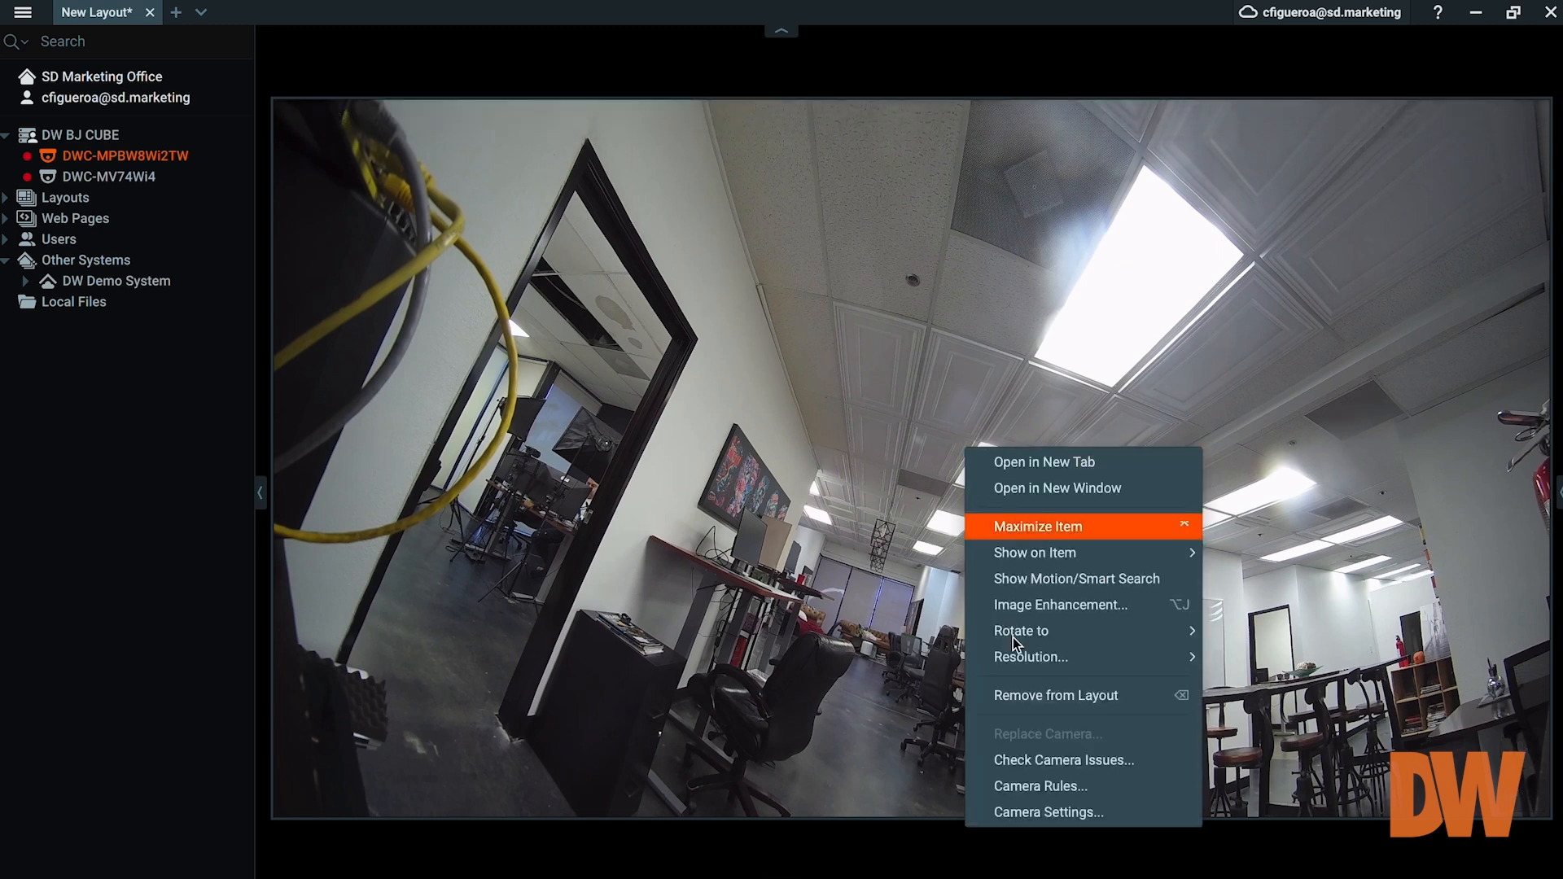
{"action": "left_click", "coordinate": [1047, 809]}
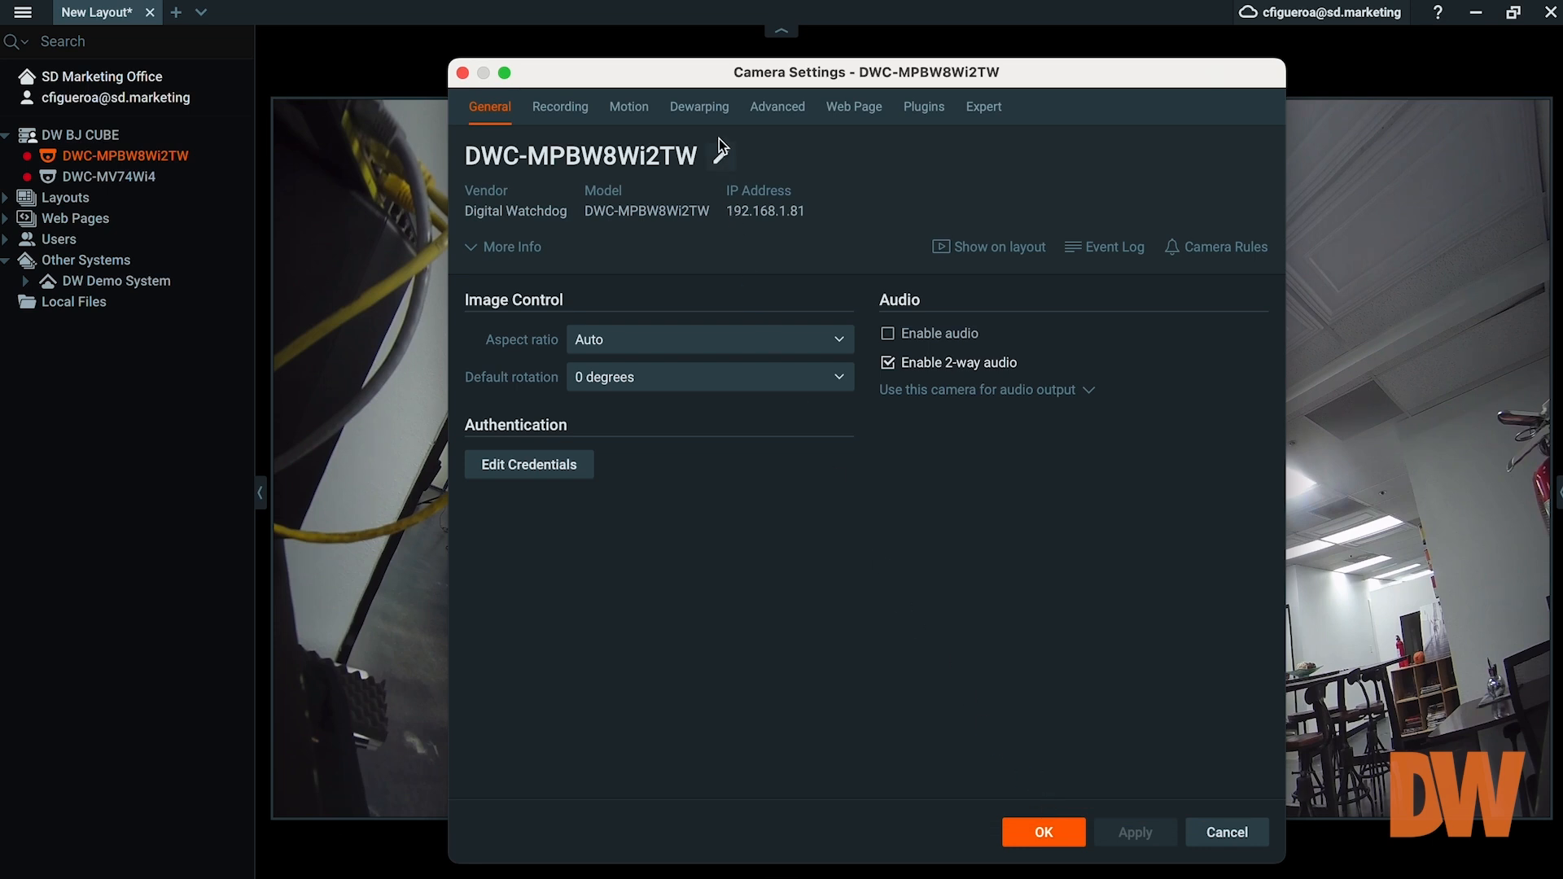
{"action": "left_click", "coordinate": [715, 116]}
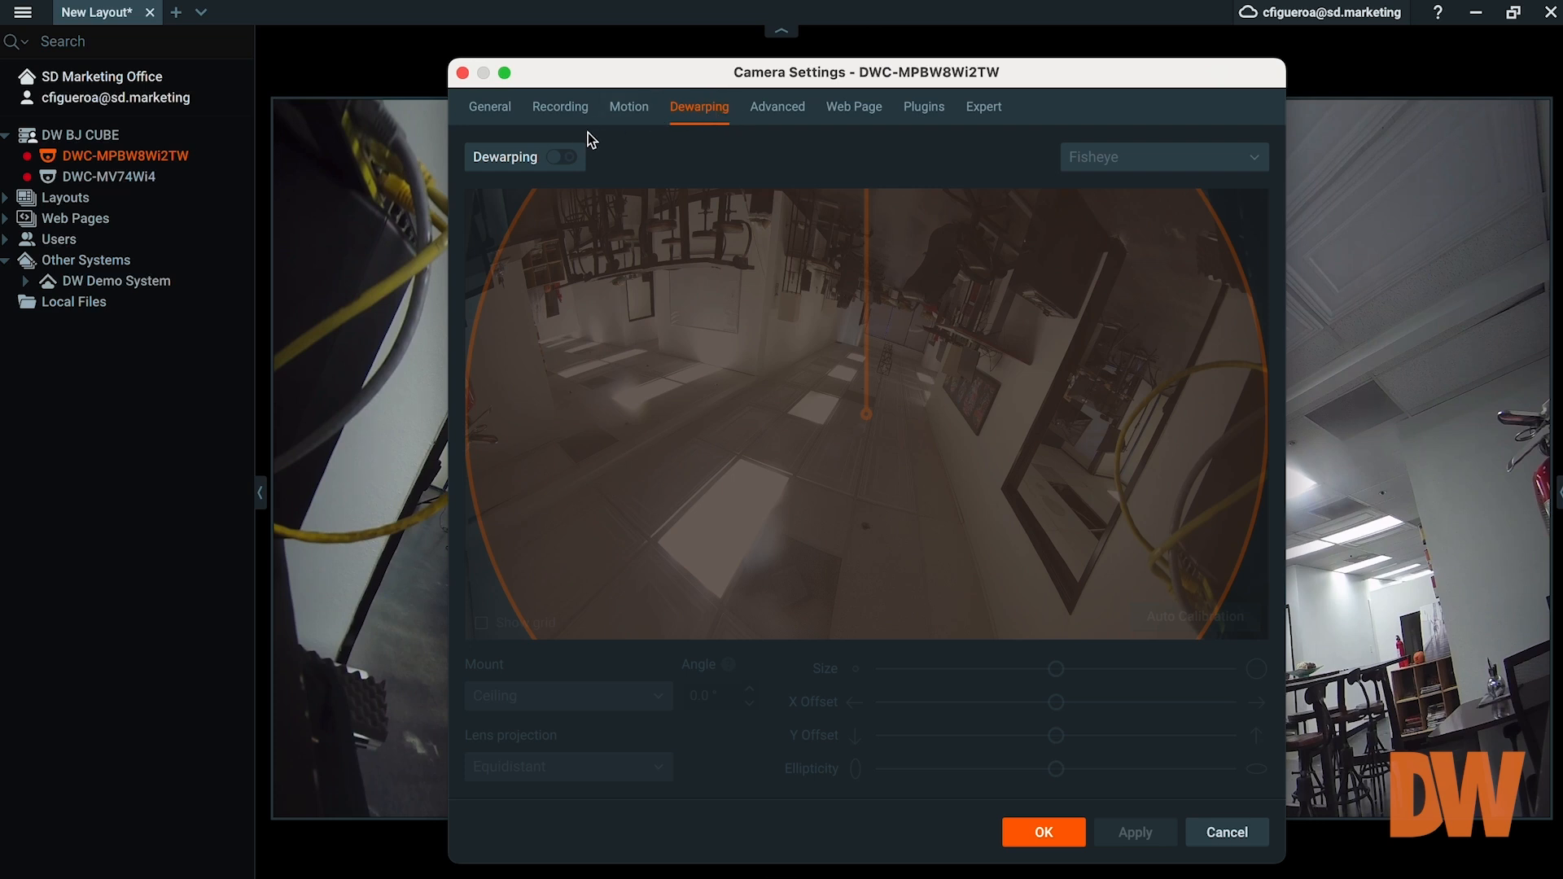
{"action": "left_click", "coordinate": [566, 159]}
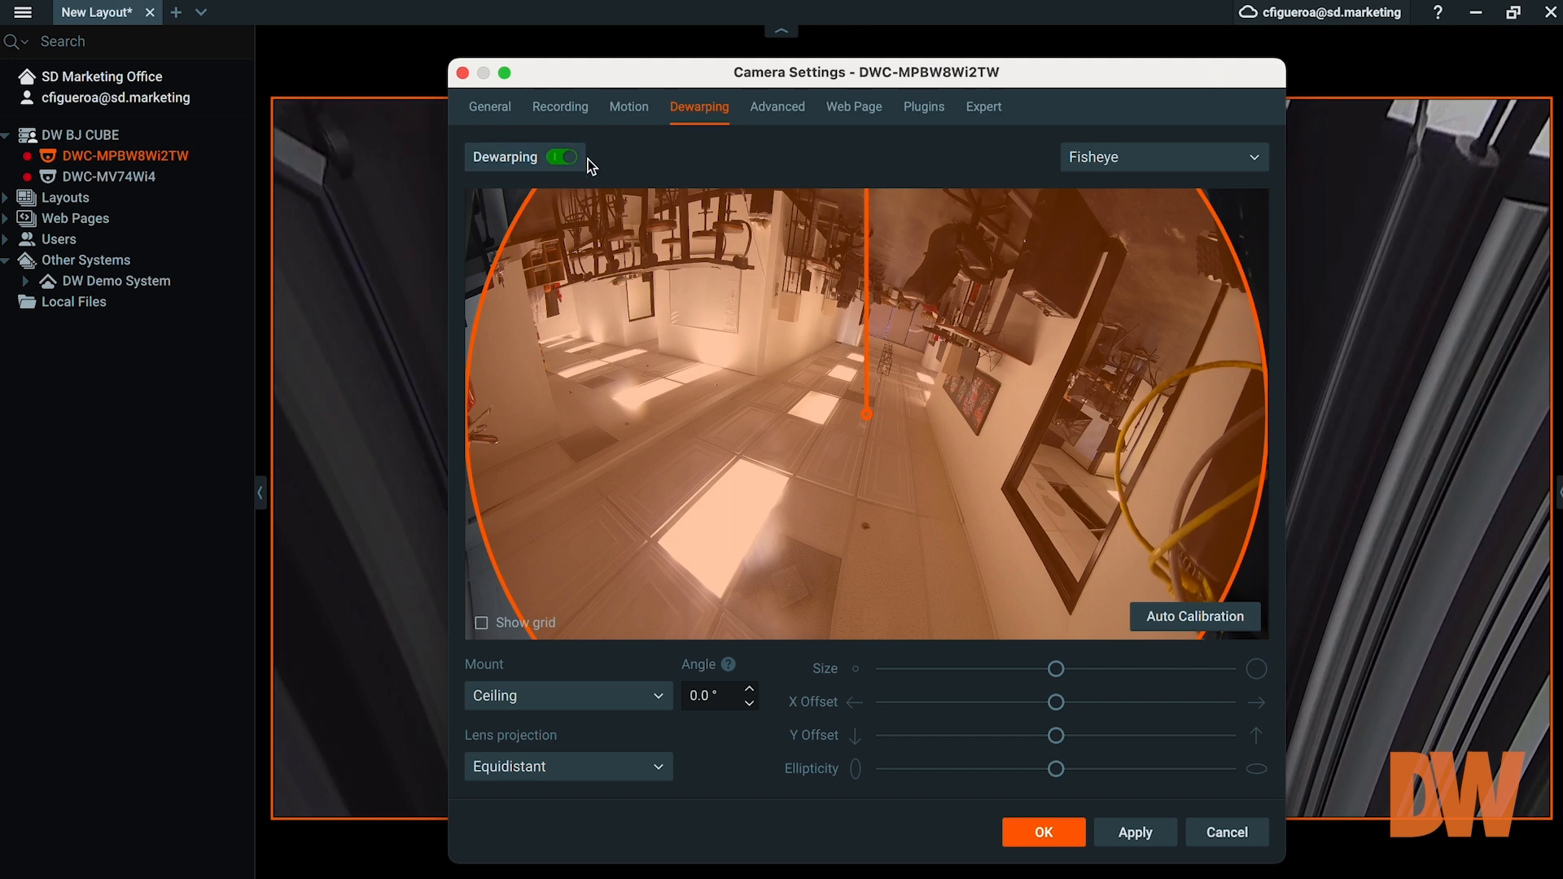
Step: Try the 360° Equirectangular dewarping type and return it to Fisheye
{"action": "left_click", "coordinate": [1116, 164]}
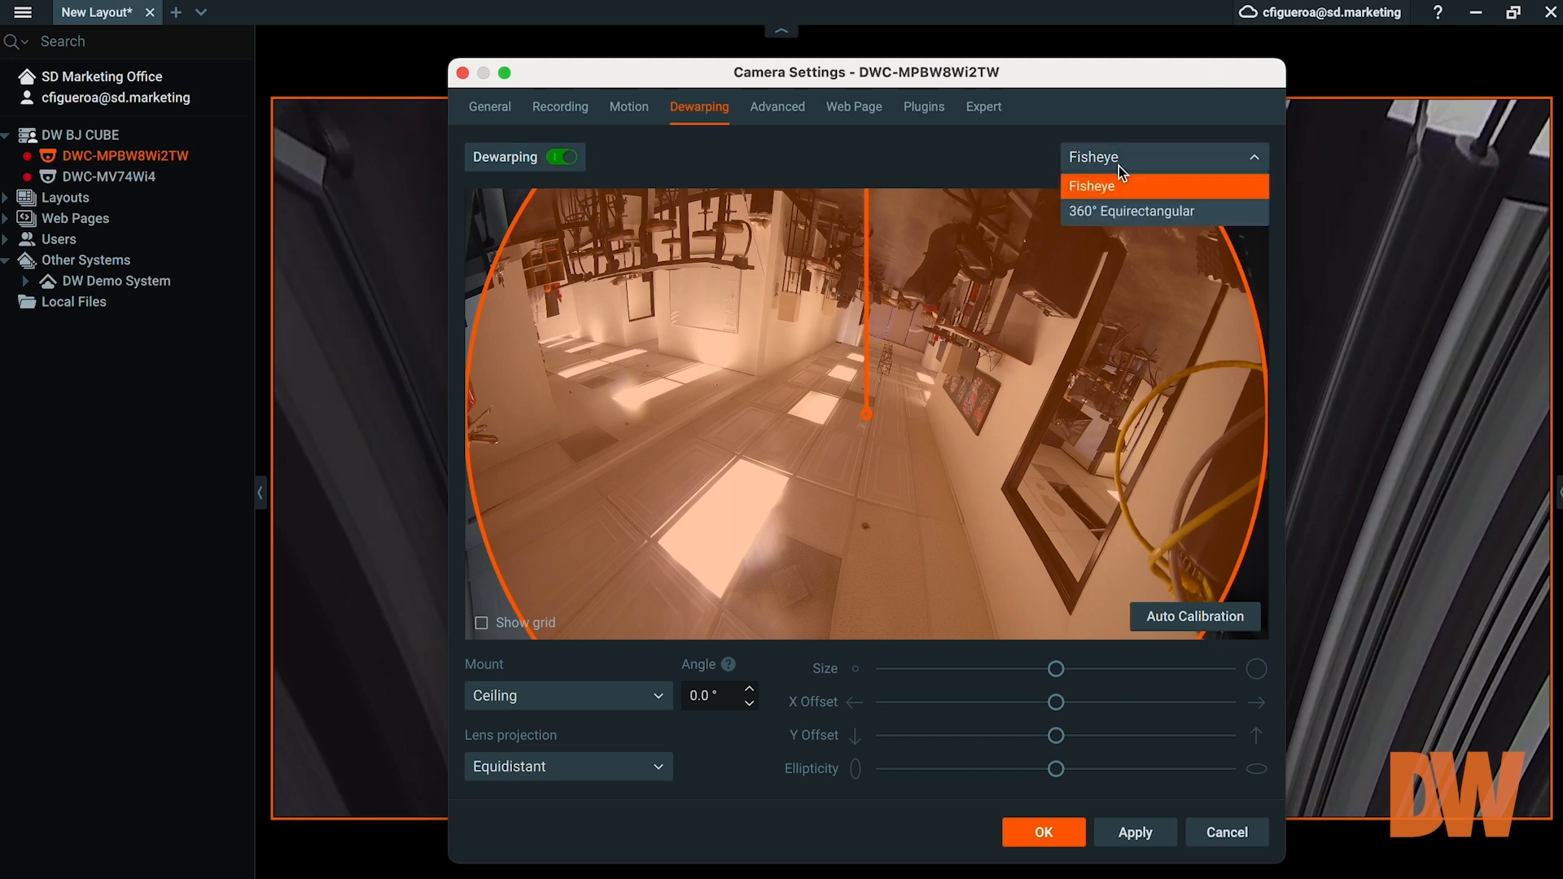
{"action": "left_click", "coordinate": [1121, 212]}
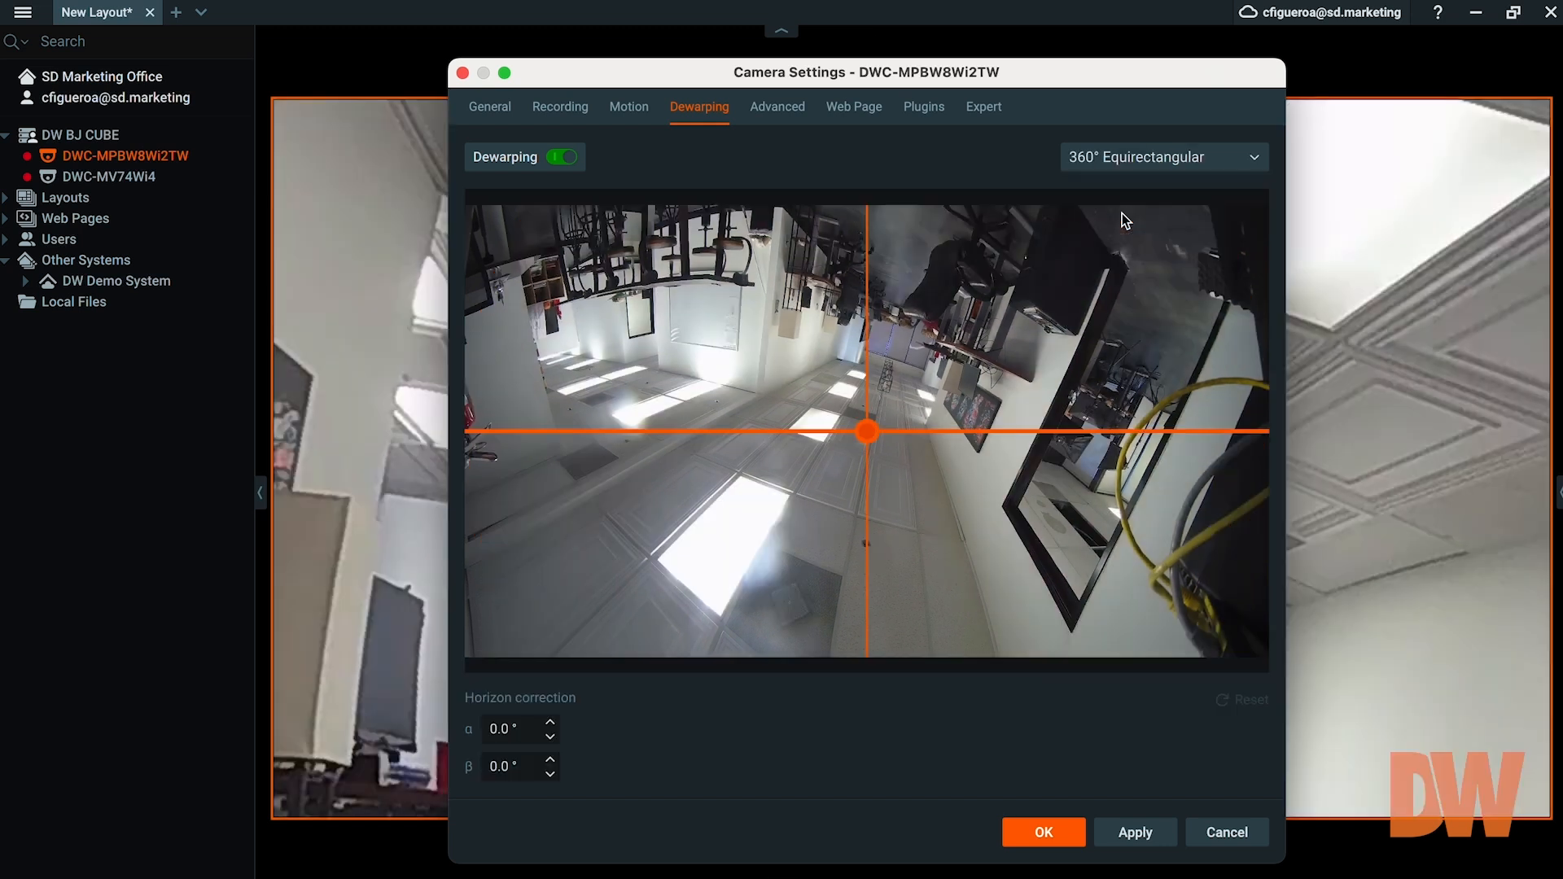
{"action": "left_click", "coordinate": [1122, 169]}
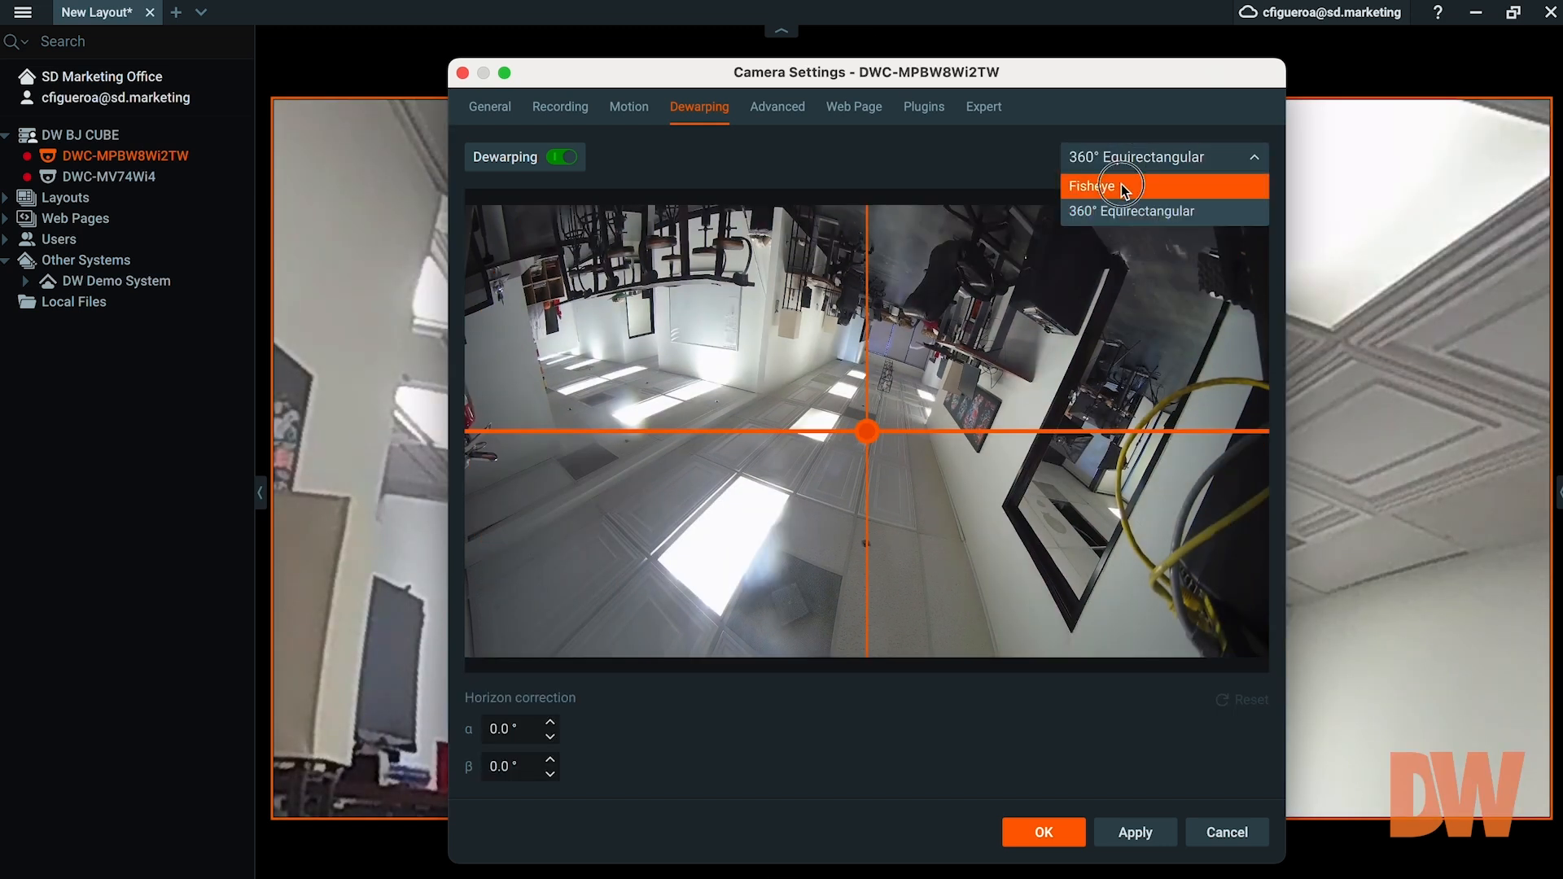
{"action": "left_click", "coordinate": [1124, 187]}
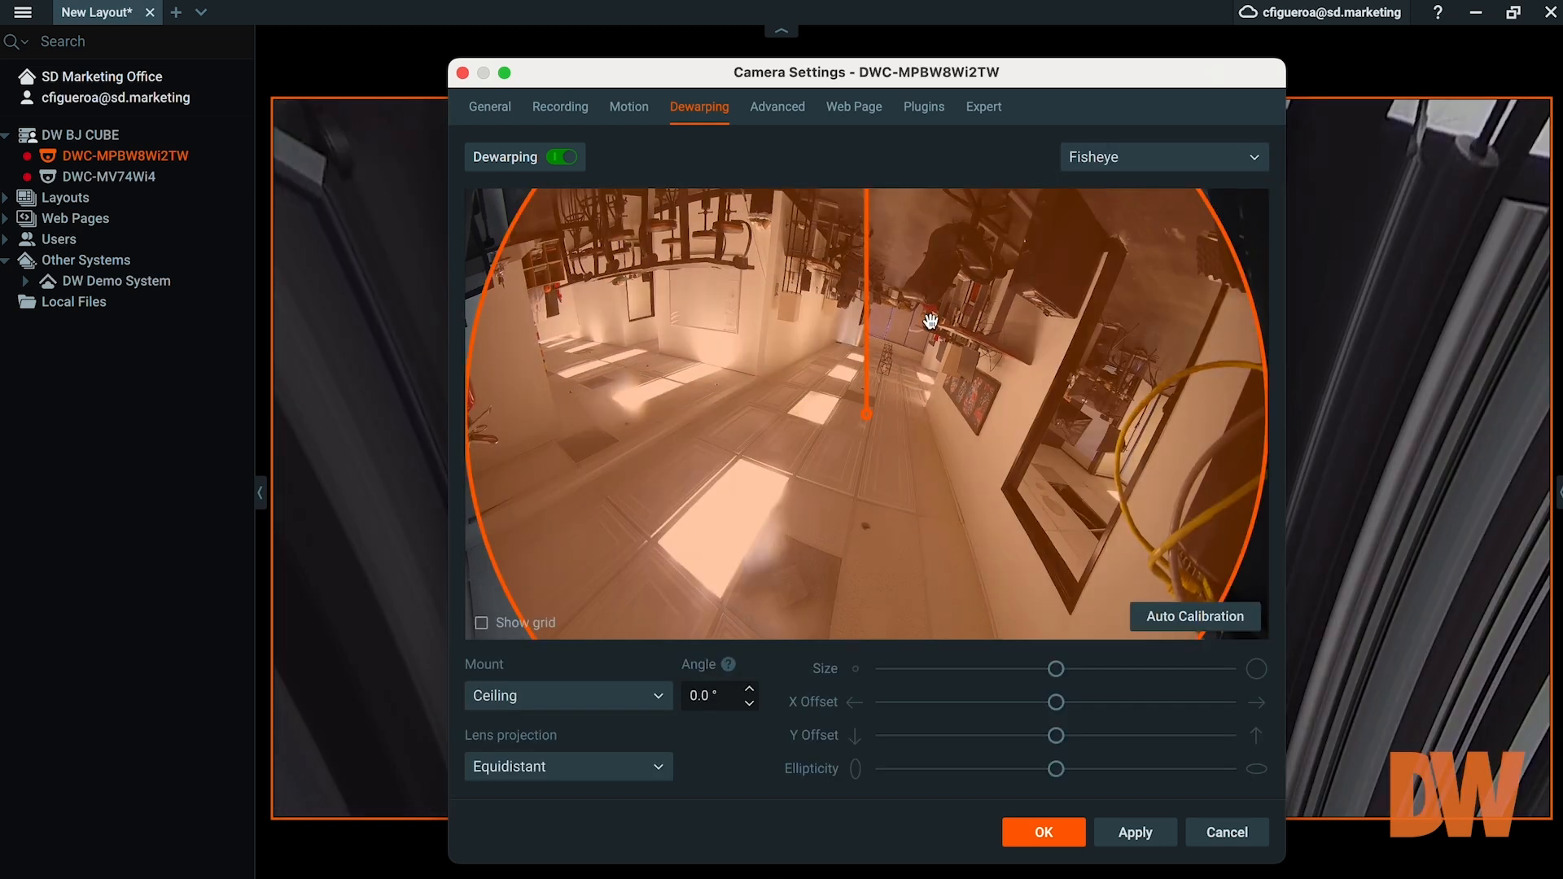
Step: Auto-calibrate the fisheye dewarping and set the camera mount to Wall
{"action": "left_click", "coordinate": [1150, 618]}
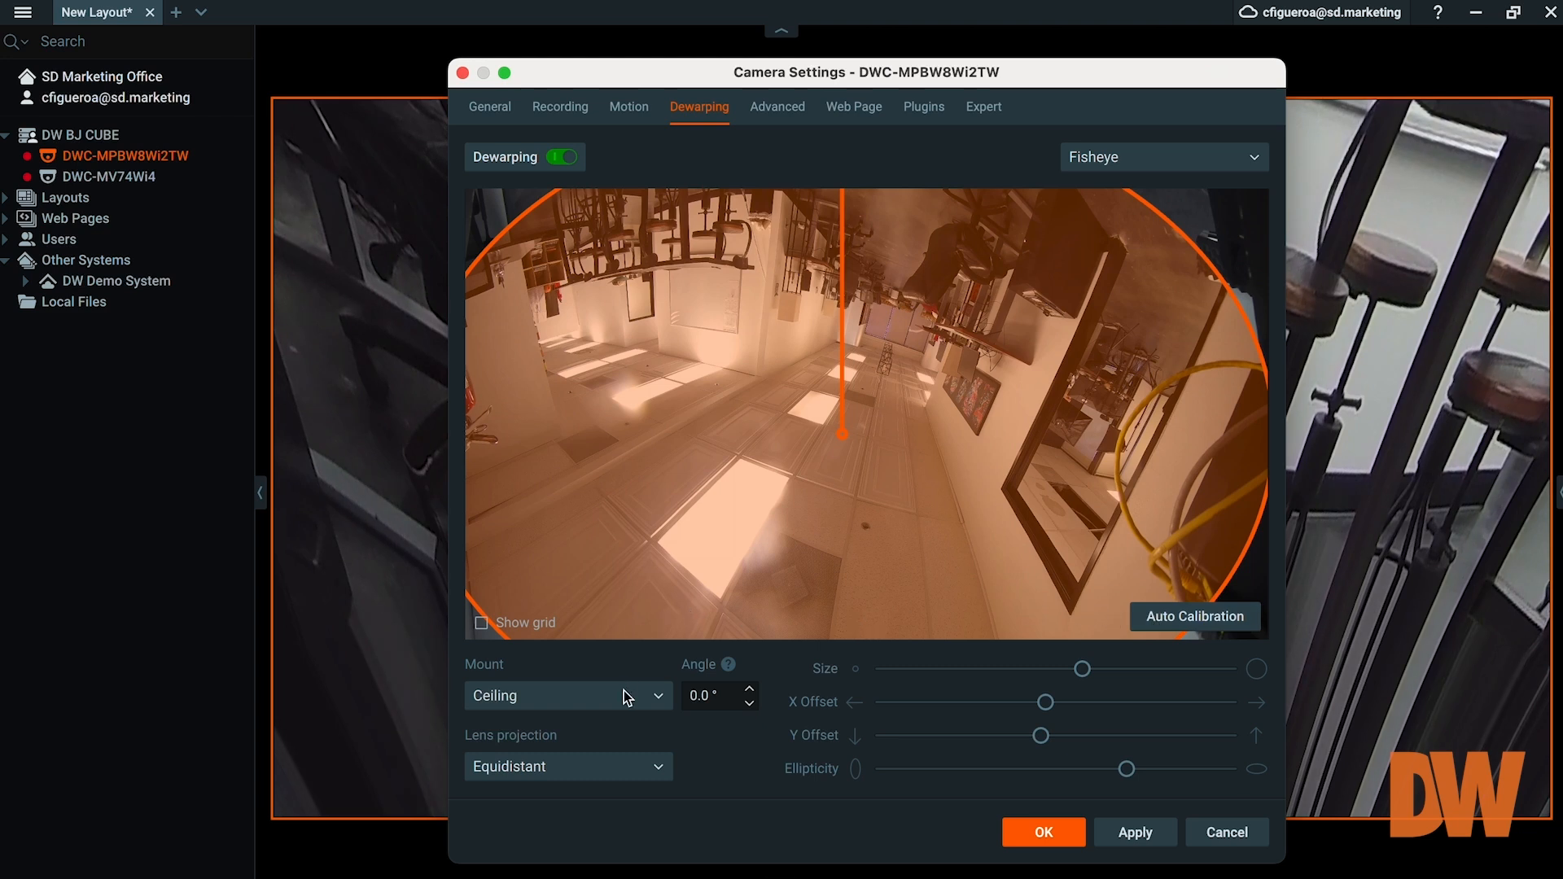
{"action": "left_click", "coordinate": [643, 700]}
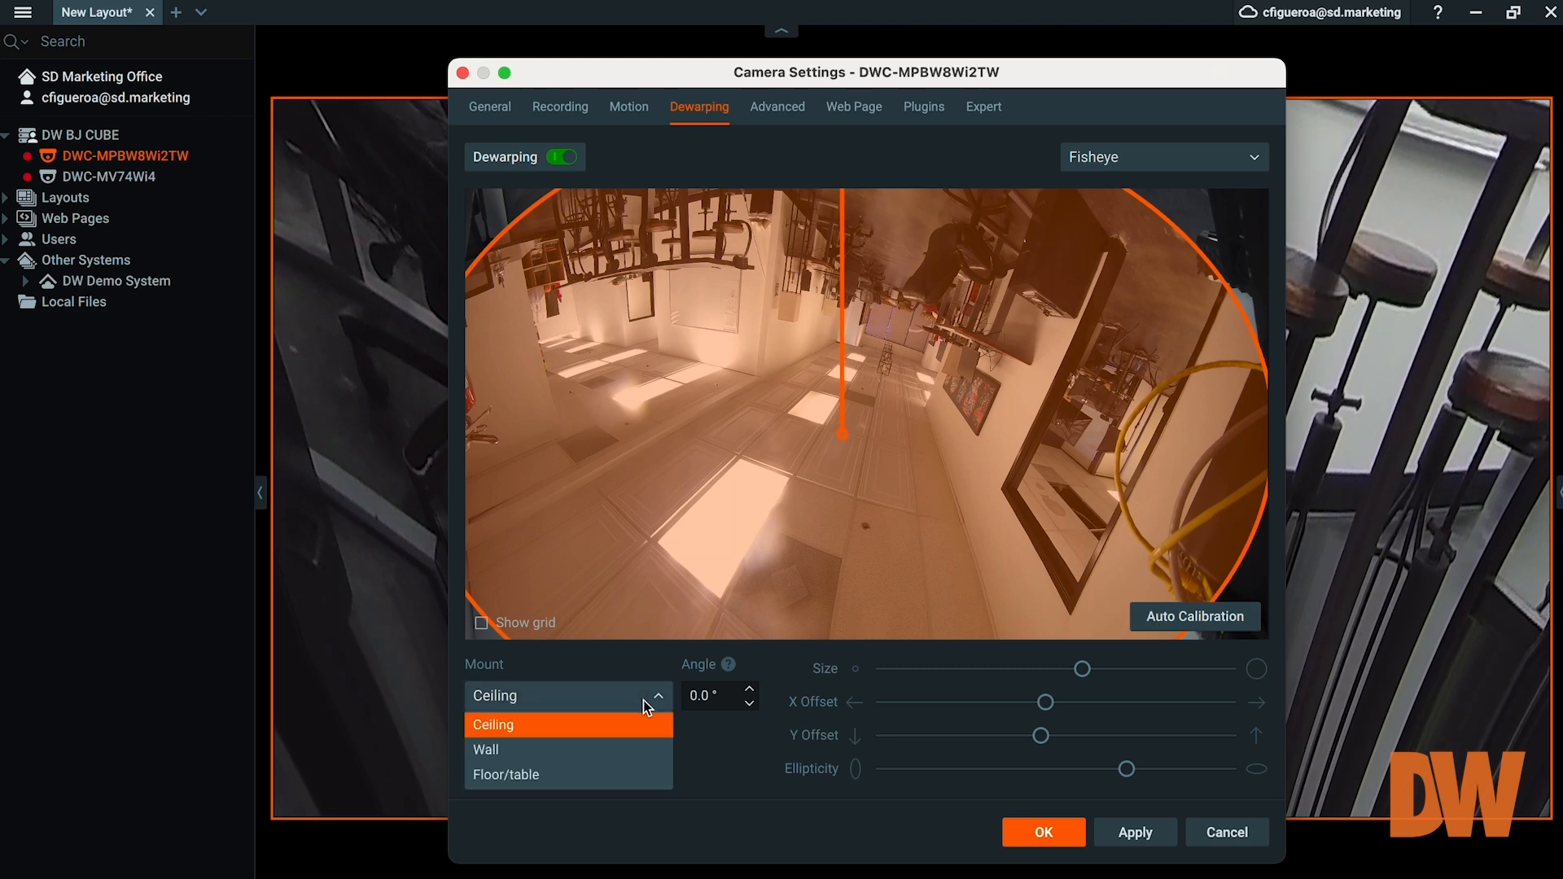
{"action": "left_click", "coordinate": [636, 751]}
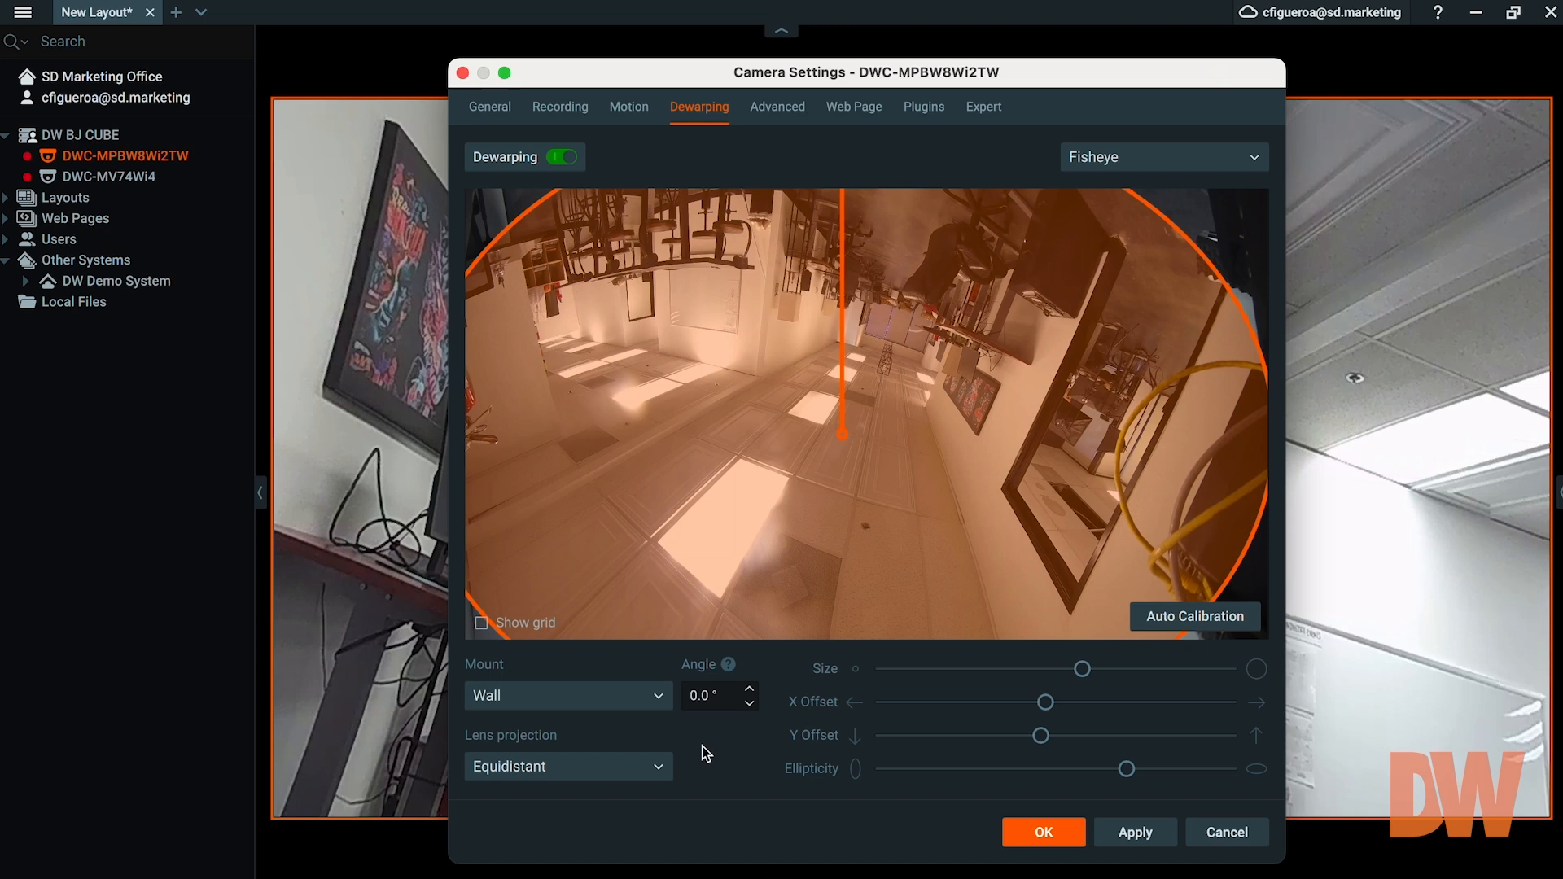
Step: Try different dewarping angles, including -4.0° and 2.0°, and return the angle to 0.0°
{"action": "left_click", "coordinate": [751, 690]}
{"action": "left_click", "coordinate": [752, 705]}
{"action": "left_click", "coordinate": [752, 705]}
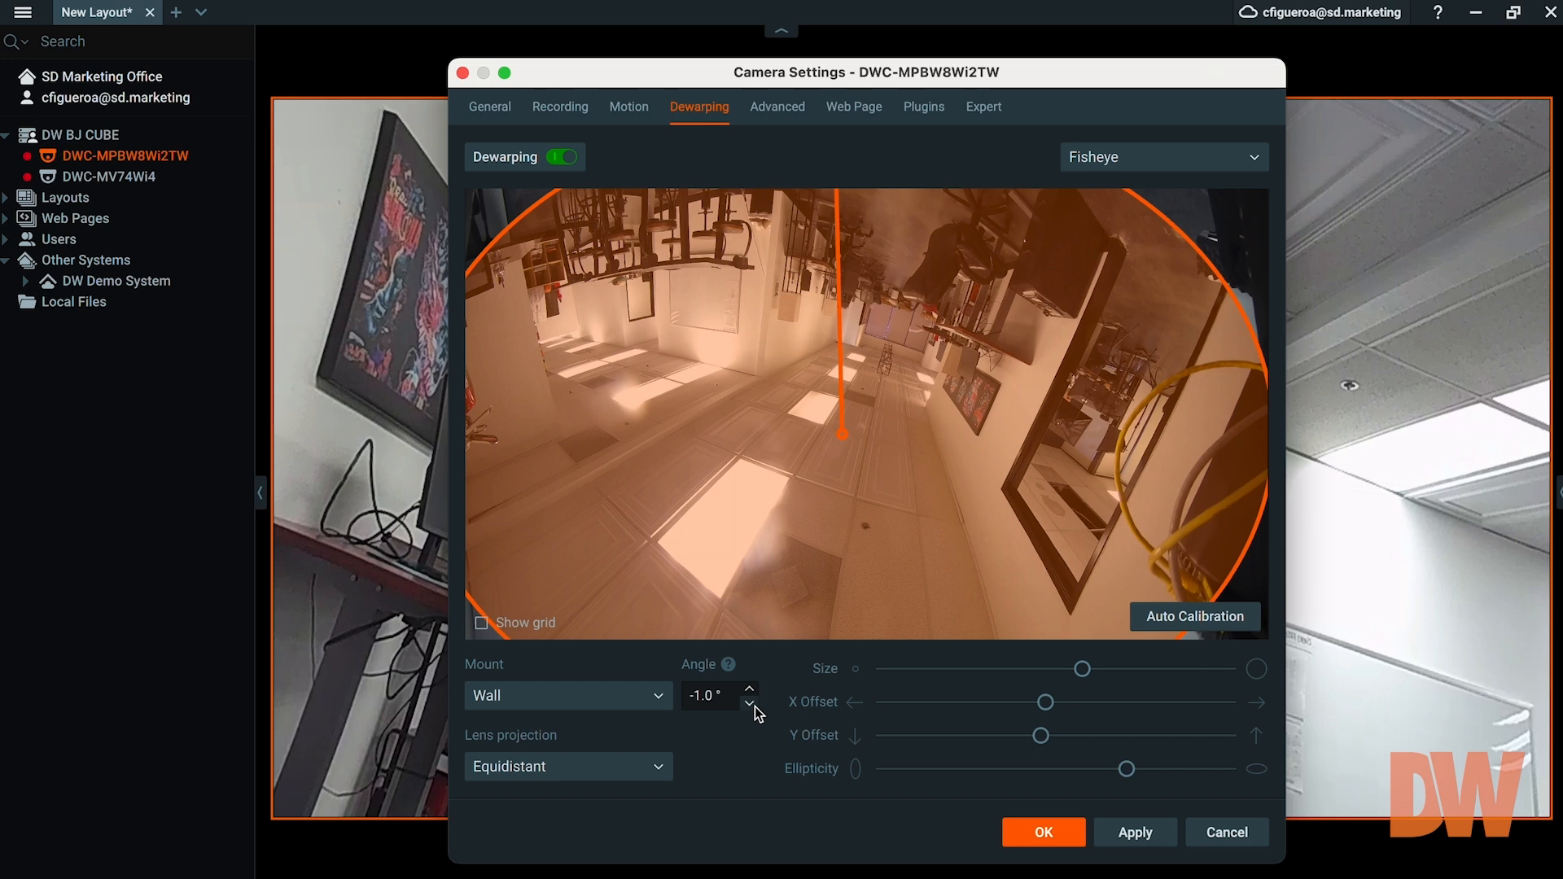
{"action": "left_click", "coordinate": [752, 705]}
{"action": "left_click", "coordinate": [752, 705]}
{"action": "left_click", "coordinate": [752, 705]}
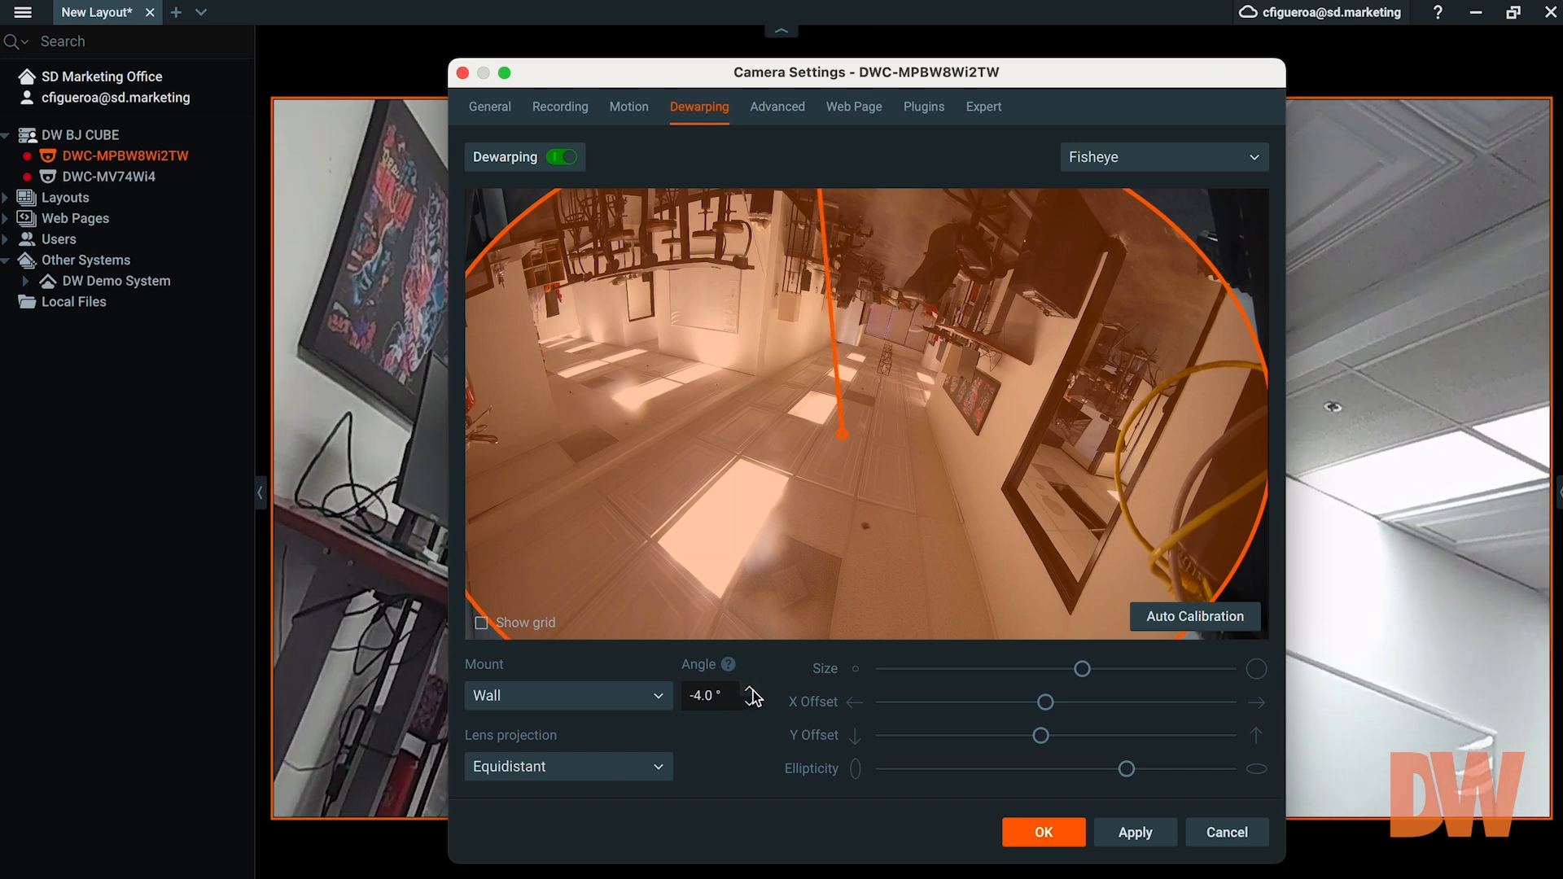
{"action": "left_click", "coordinate": [750, 690]}
{"action": "left_click", "coordinate": [751, 689]}
{"action": "left_click", "coordinate": [750, 689]}
{"action": "left_click", "coordinate": [750, 689]}
{"action": "left_click", "coordinate": [751, 690]}
{"action": "left_click", "coordinate": [751, 689]}
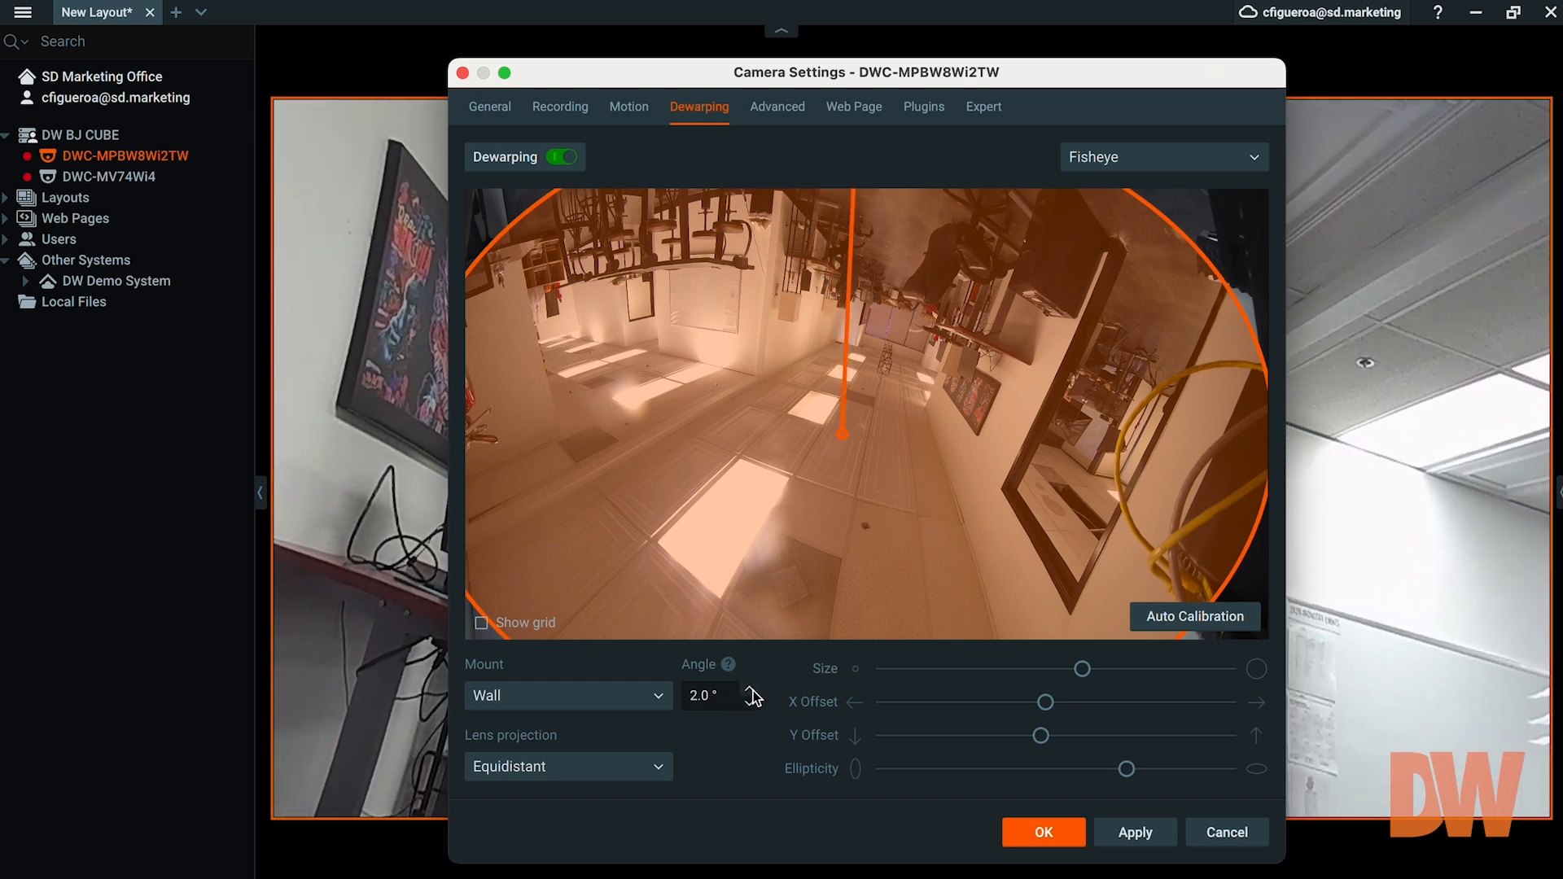
{"action": "left_click", "coordinate": [751, 689]}
{"action": "left_click", "coordinate": [752, 705]}
{"action": "left_click", "coordinate": [752, 705]}
{"action": "left_click", "coordinate": [752, 705]}
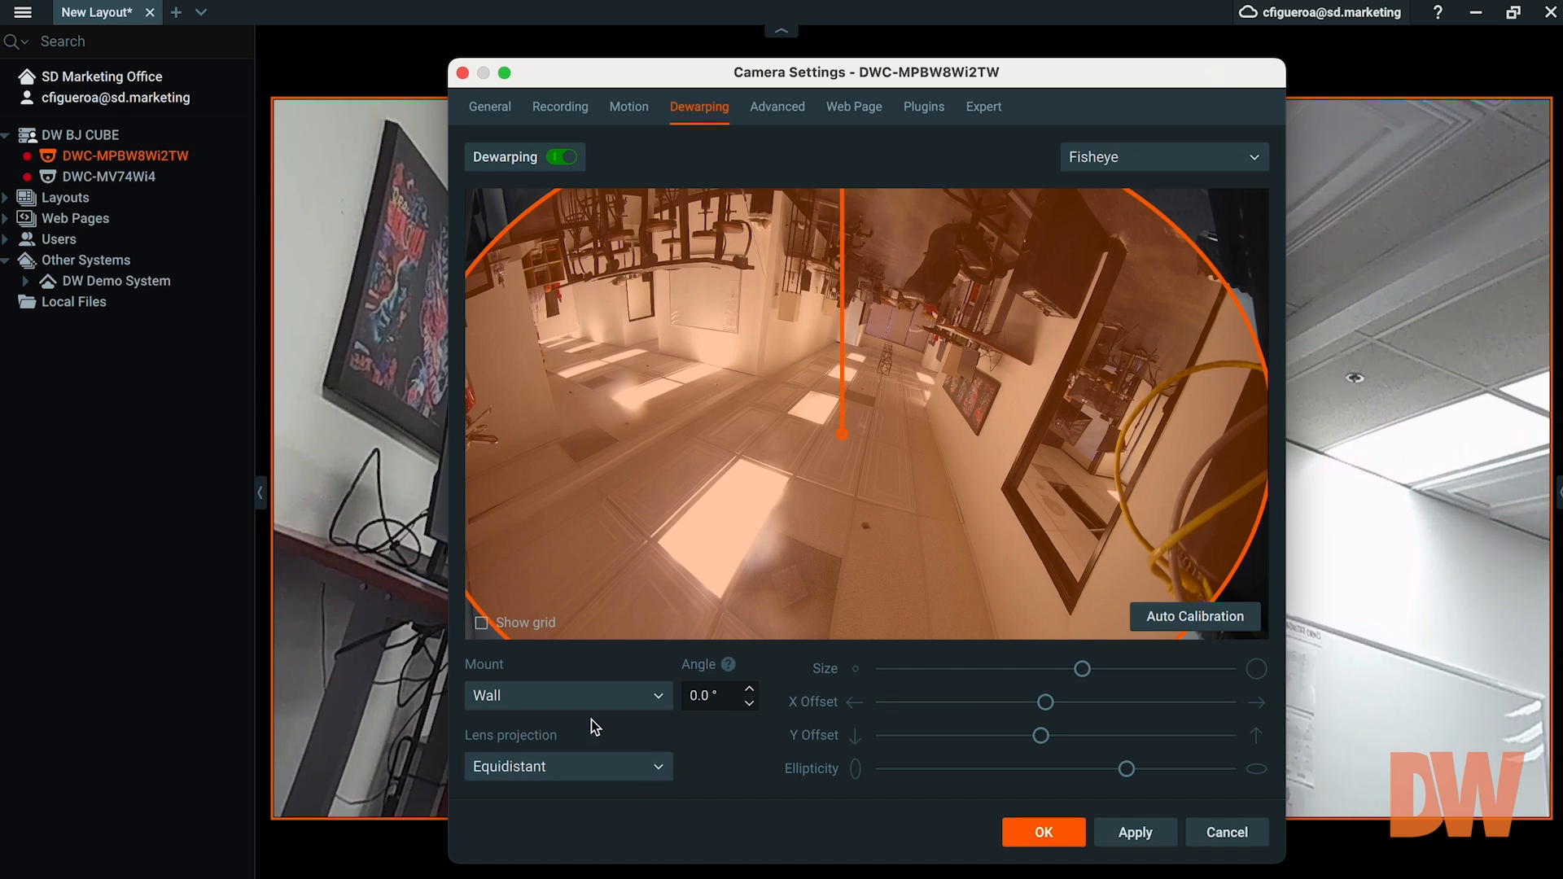
Step: Keep the Equidistant lens projection, fine-tune the calibration circle's size and X and Y offsets, and save the camera settings
{"action": "left_click", "coordinate": [570, 769]}
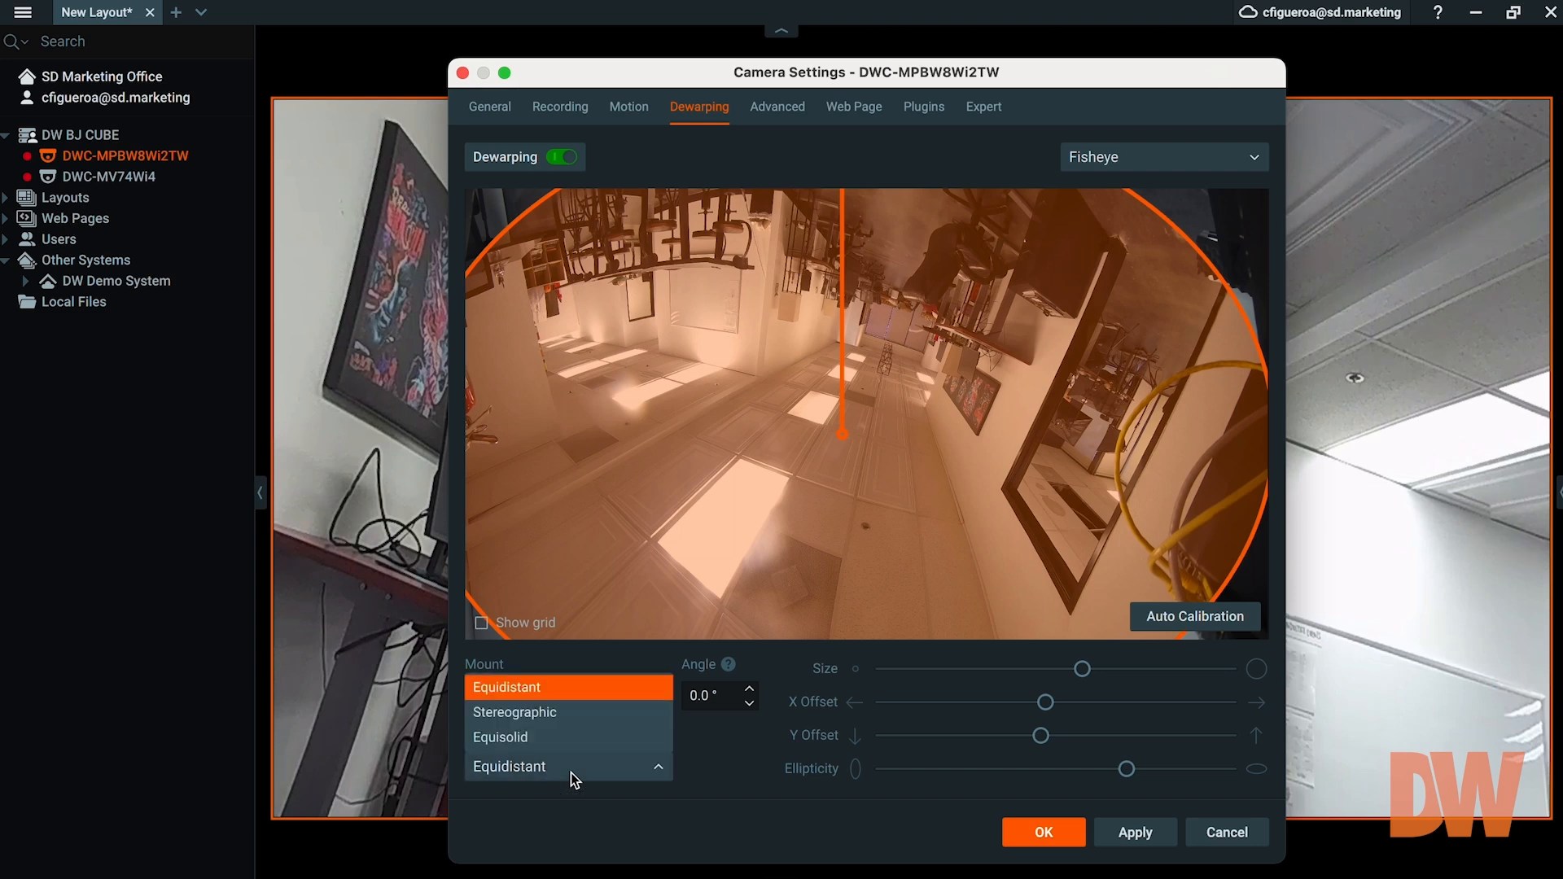
{"action": "left_click", "coordinate": [561, 691]}
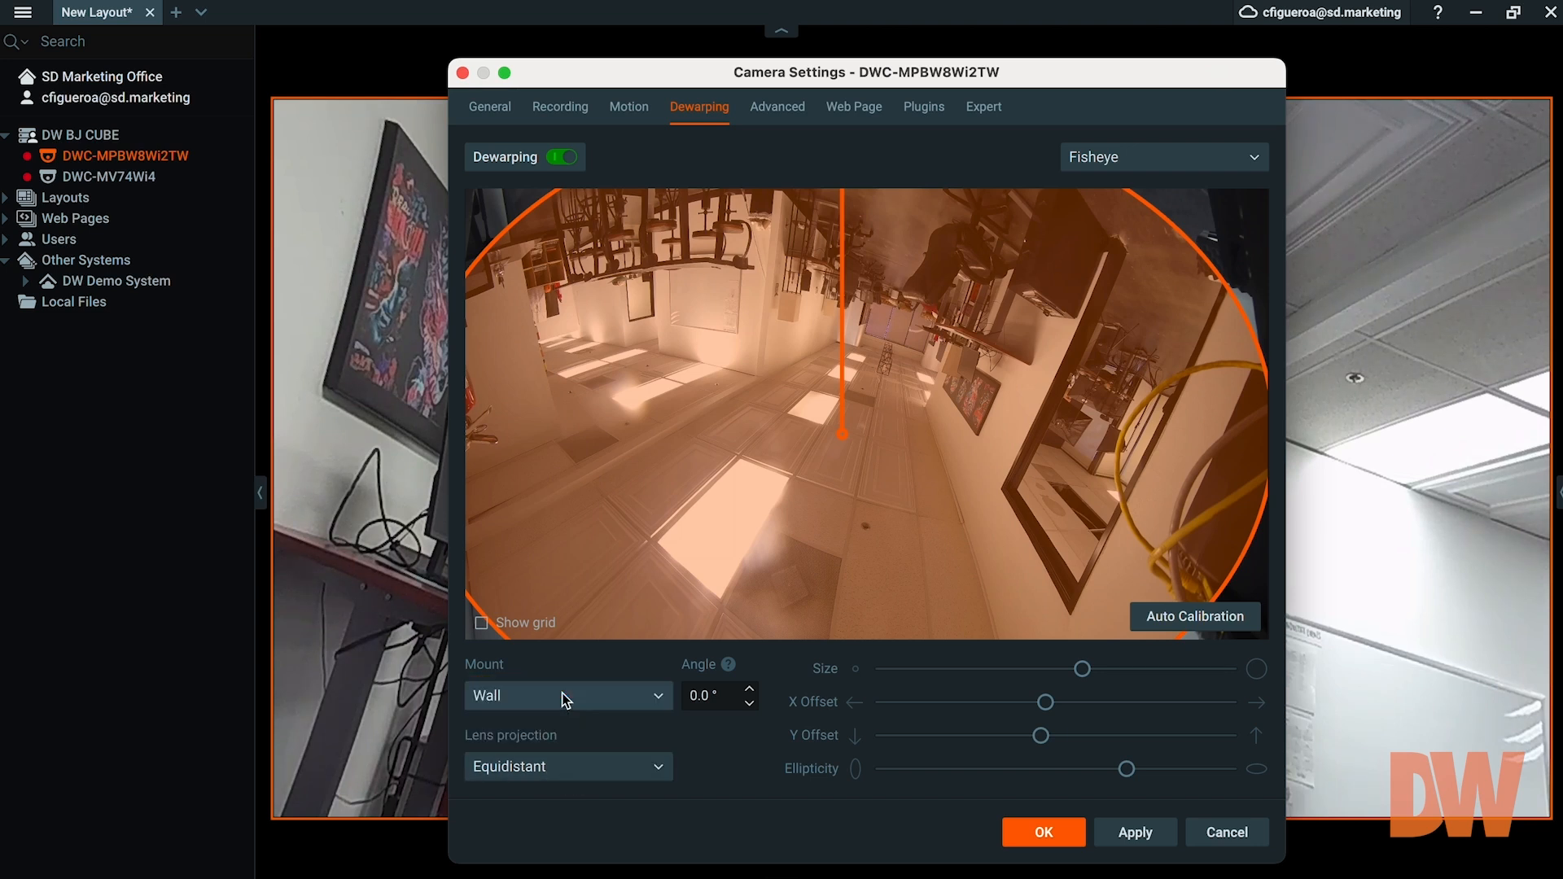
{"action": "left_click_drag", "start_coordinate": [1076, 672], "coordinate": [1051, 713]}
{"action": "mouse_move", "coordinate": [1048, 732]}
{"action": "left_mouse_down"}
{"action": "mouse_move", "coordinate": [1001, 739]}
{"action": "mouse_move", "coordinate": [1049, 739]}
{"action": "left_mouse_up"}
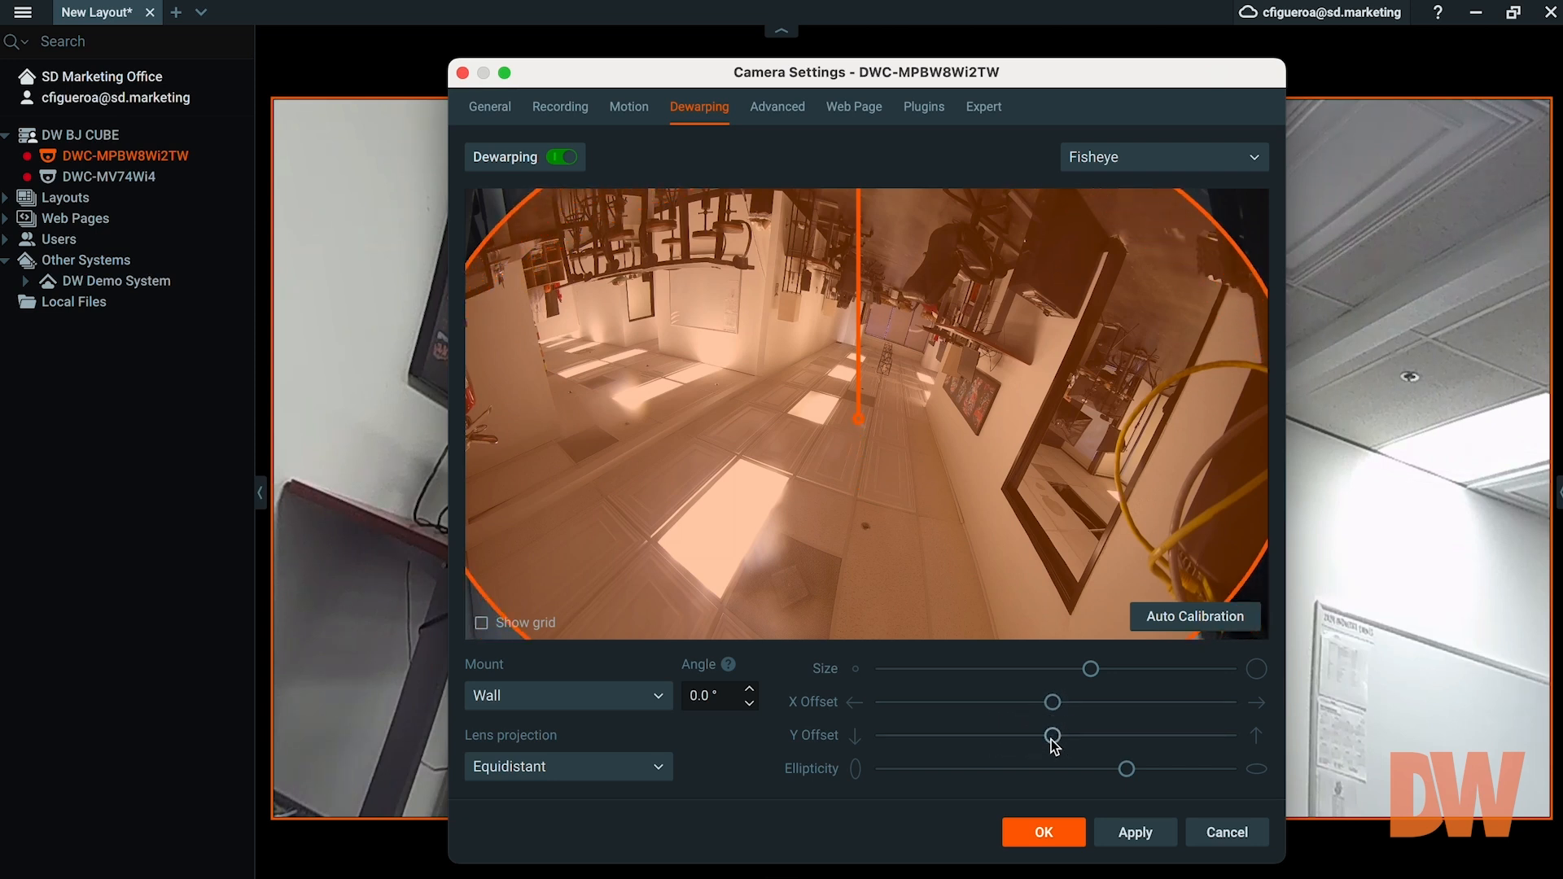
{"action": "mouse_move", "coordinate": [864, 422]}
{"action": "left_mouse_down"}
{"action": "mouse_move", "coordinate": [871, 478]}
{"action": "mouse_move", "coordinate": [867, 413]}
{"action": "mouse_move", "coordinate": [900, 414]}
{"action": "mouse_move", "coordinate": [851, 408]}
{"action": "mouse_move", "coordinate": [863, 412]}
{"action": "left_mouse_up"}
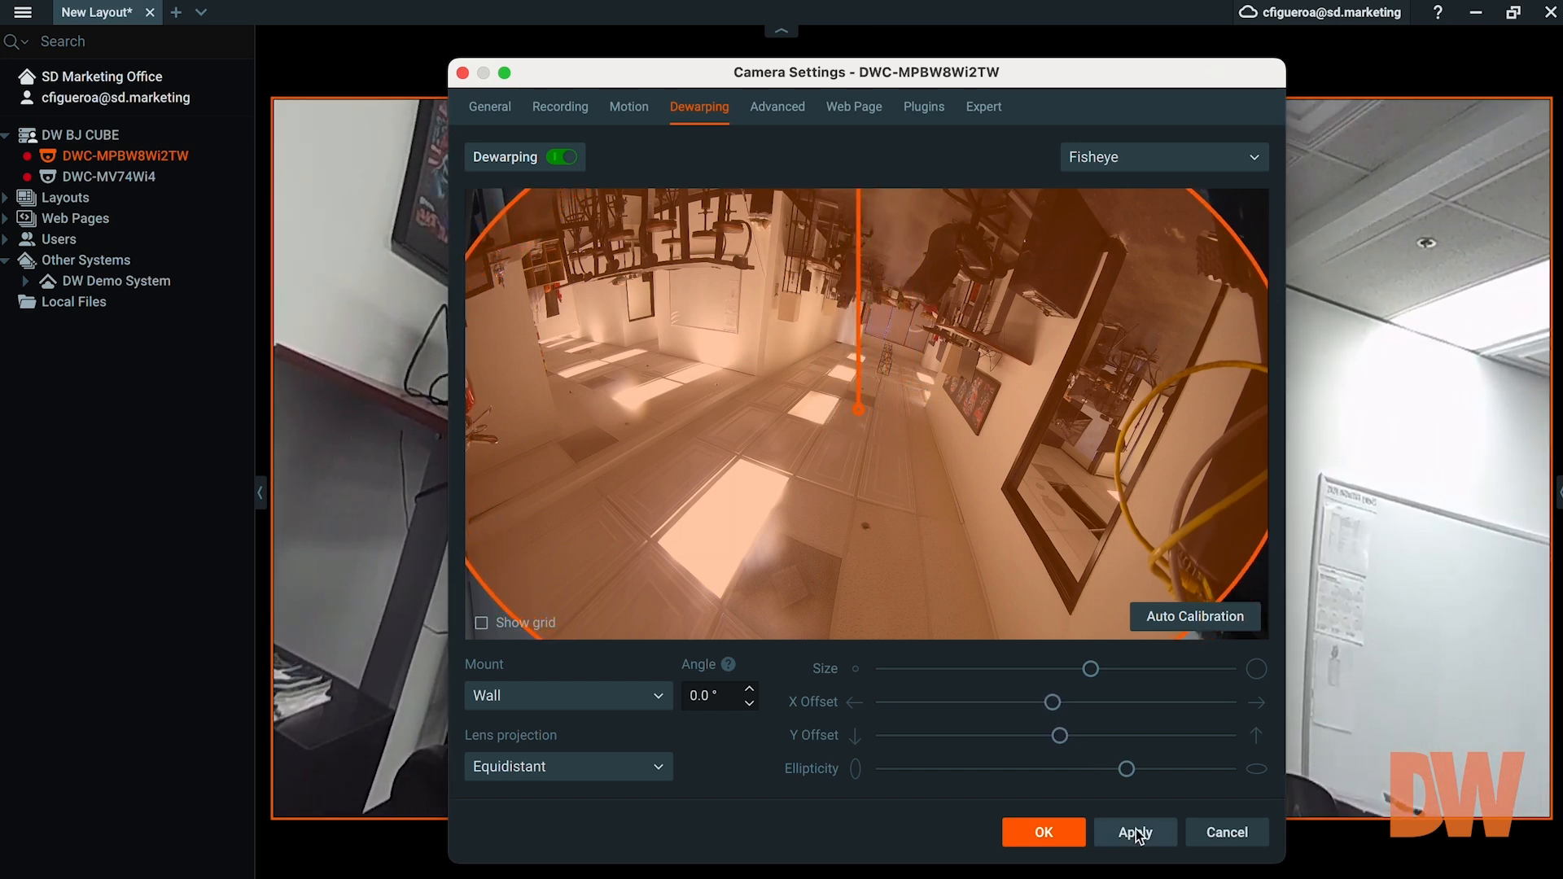
{"action": "left_click", "coordinate": [1030, 835]}
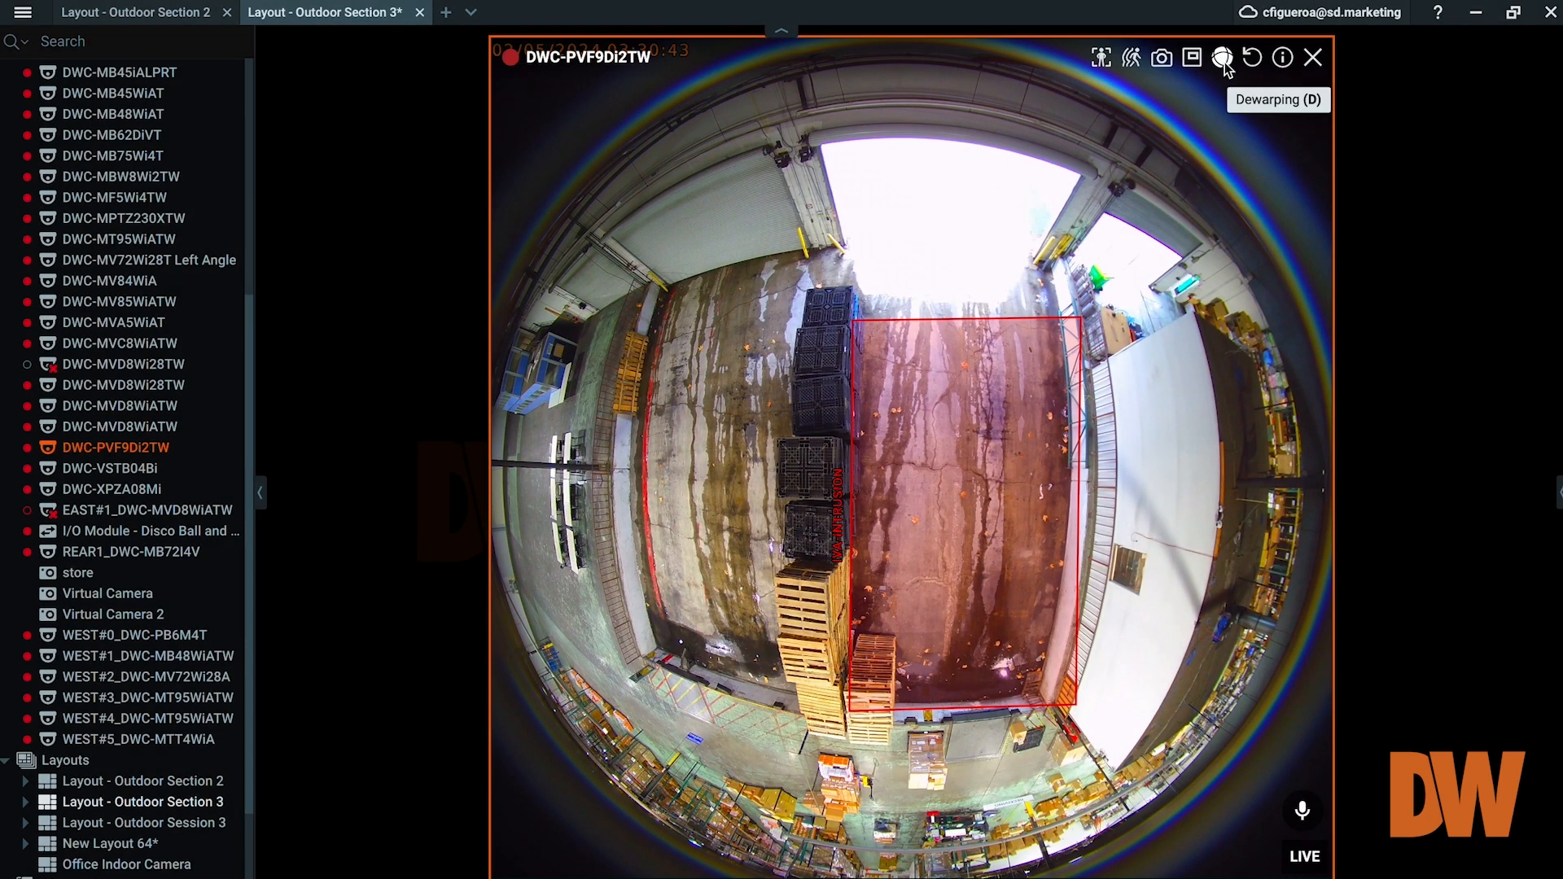
Step: Turn on dewarping for camera DWC-PVF9Di2TW, pan its view to the loading dock by the pallets, and adjust the zoom
{"action": "left_click", "coordinate": [1222, 58]}
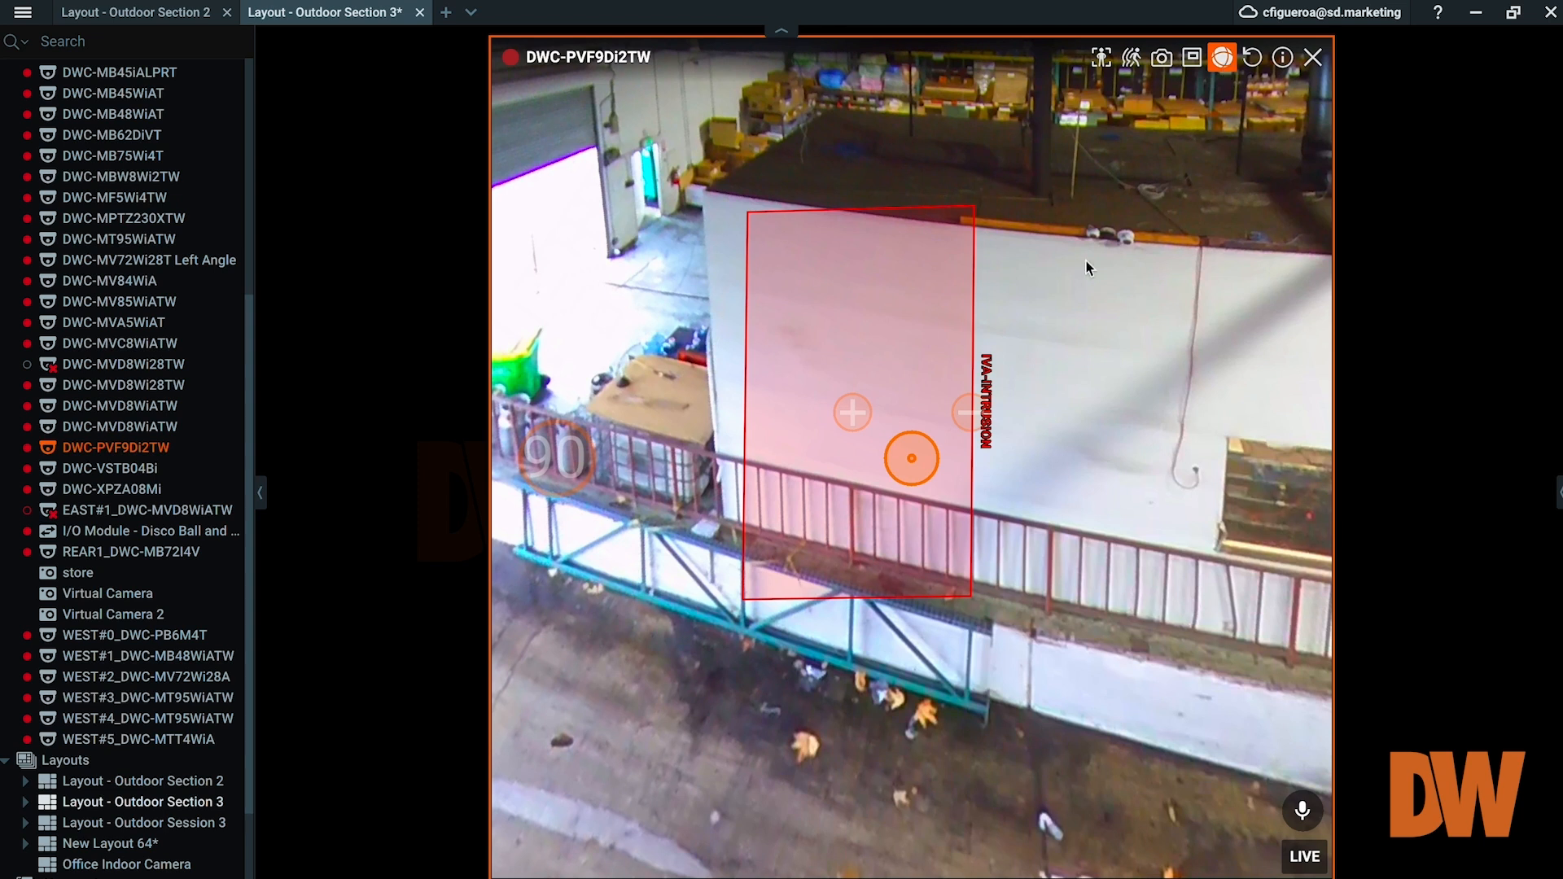
{"action": "left_click_drag", "start_coordinate": [911, 456], "coordinate": [1061, 452]}
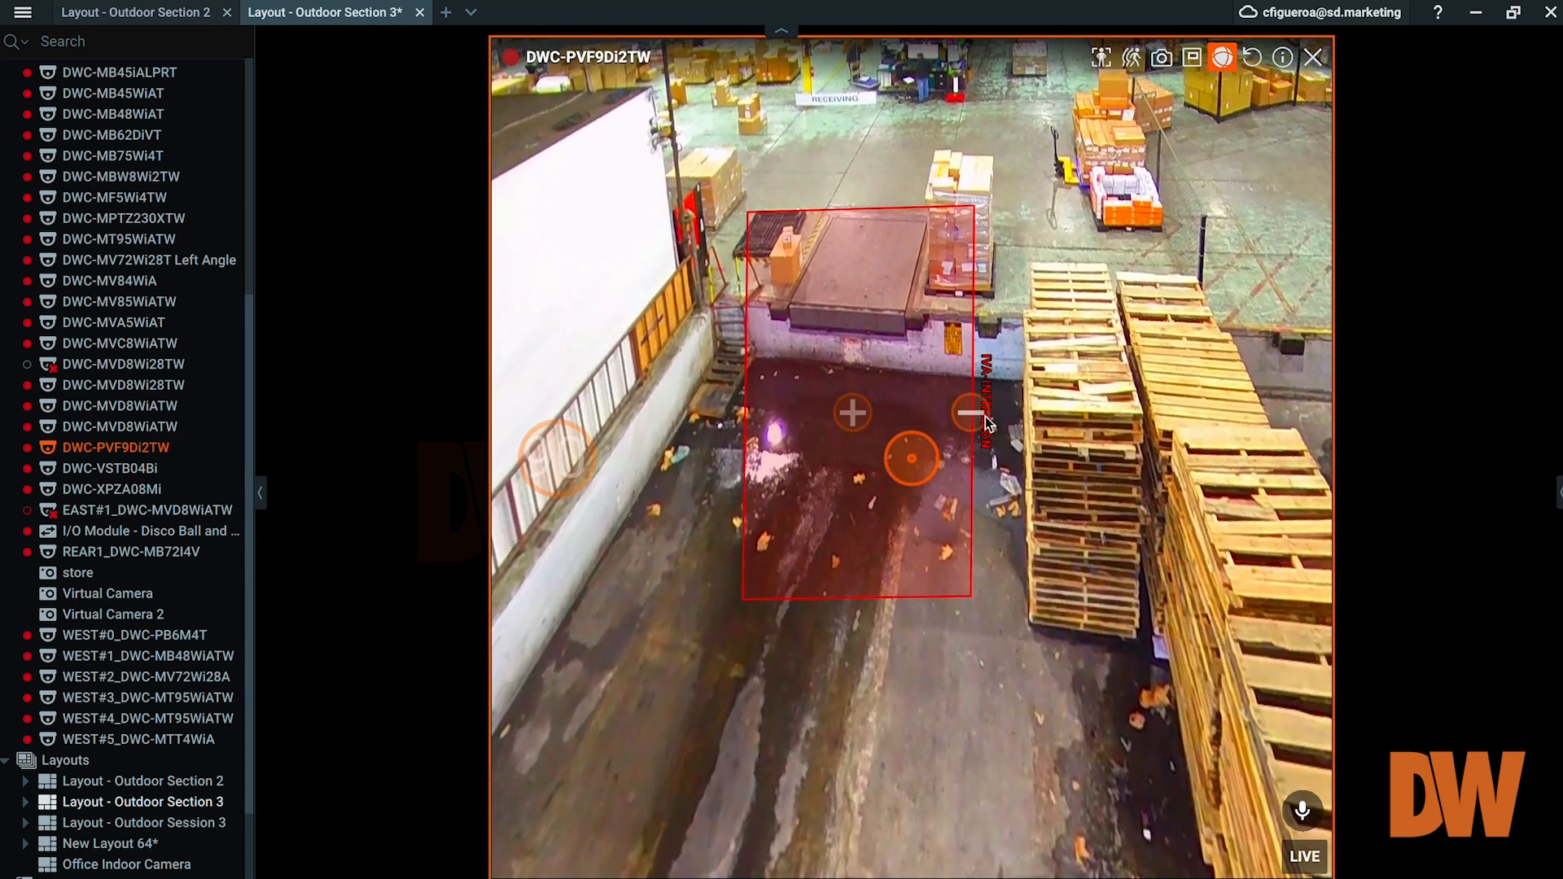
{"action": "left_click", "coordinate": [977, 415]}
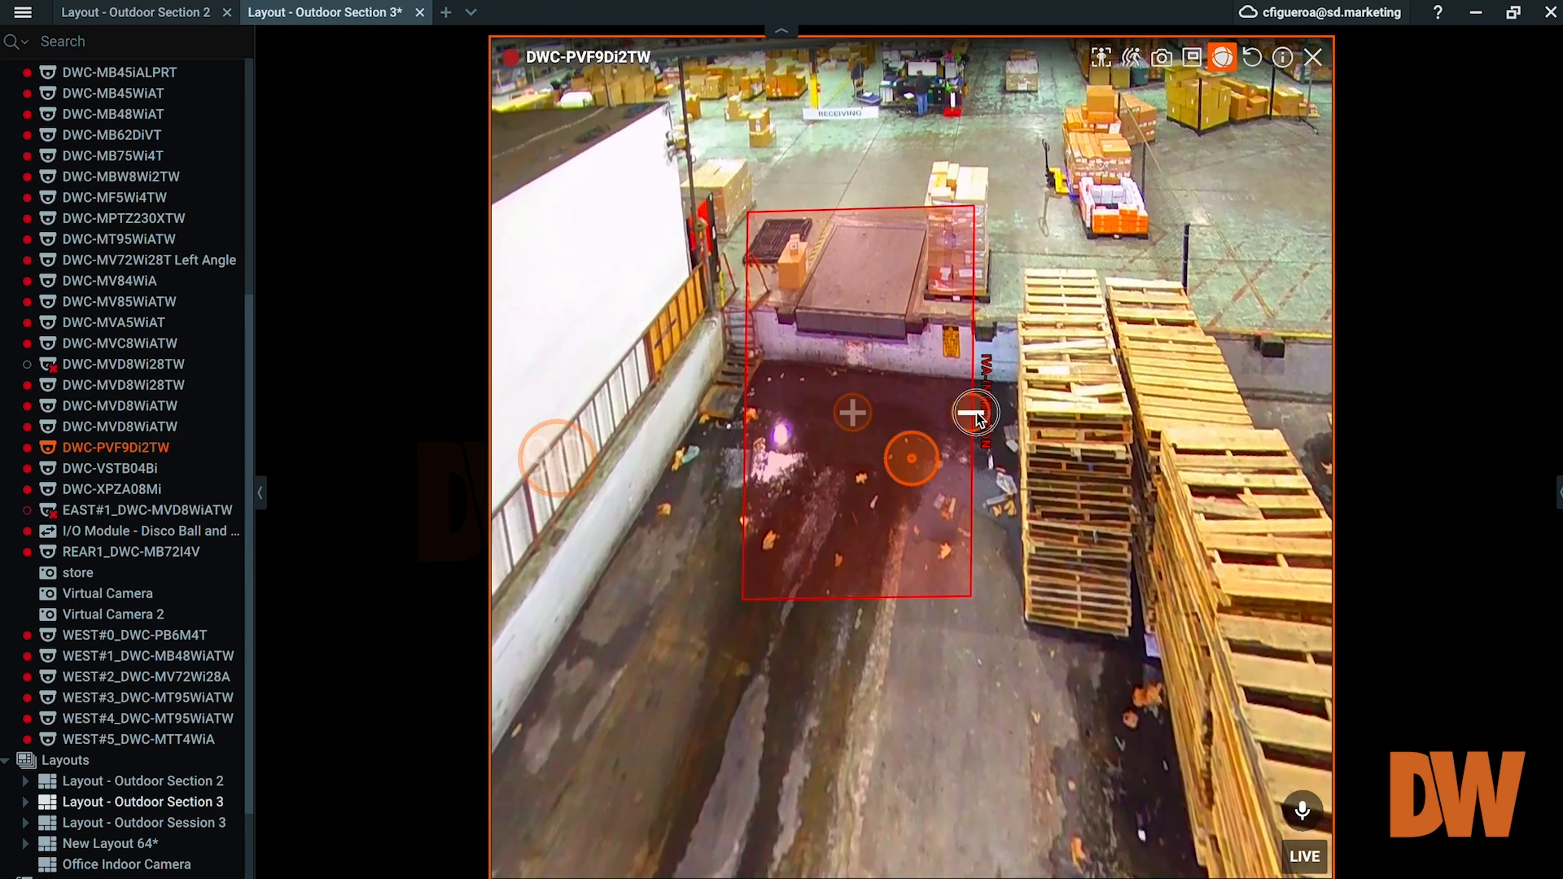
{"action": "left_click", "coordinate": [874, 421]}
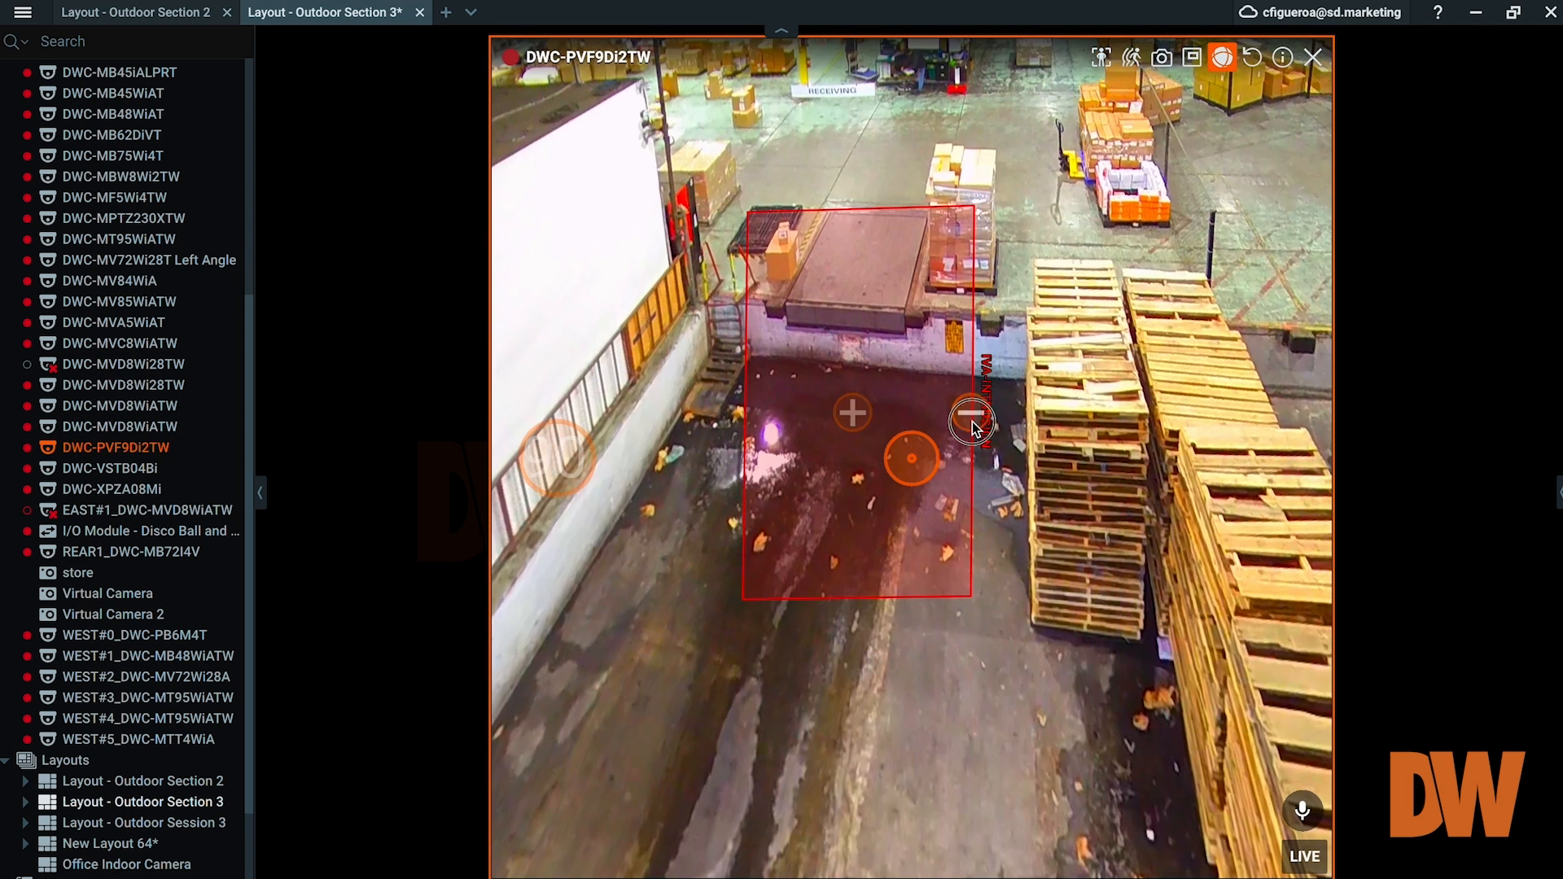
{"action": "left_click", "coordinate": [973, 420]}
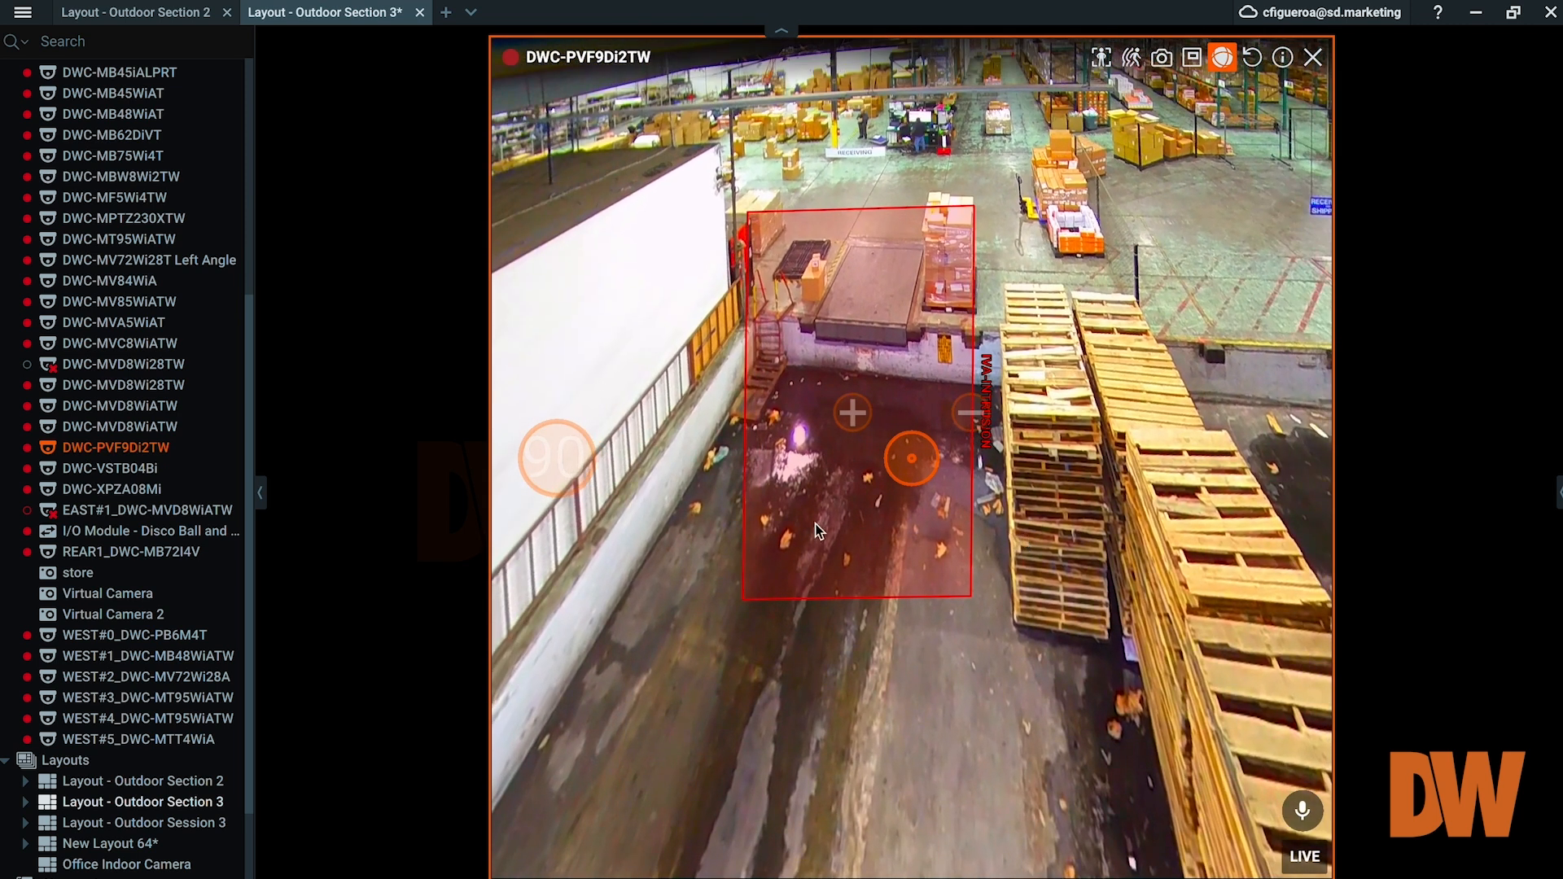
Step: Cycle the dewarped view of DWC-PVF9Di2TW from 90° through the 180° and widest panoramic views
{"action": "left_click", "coordinate": [559, 473]}
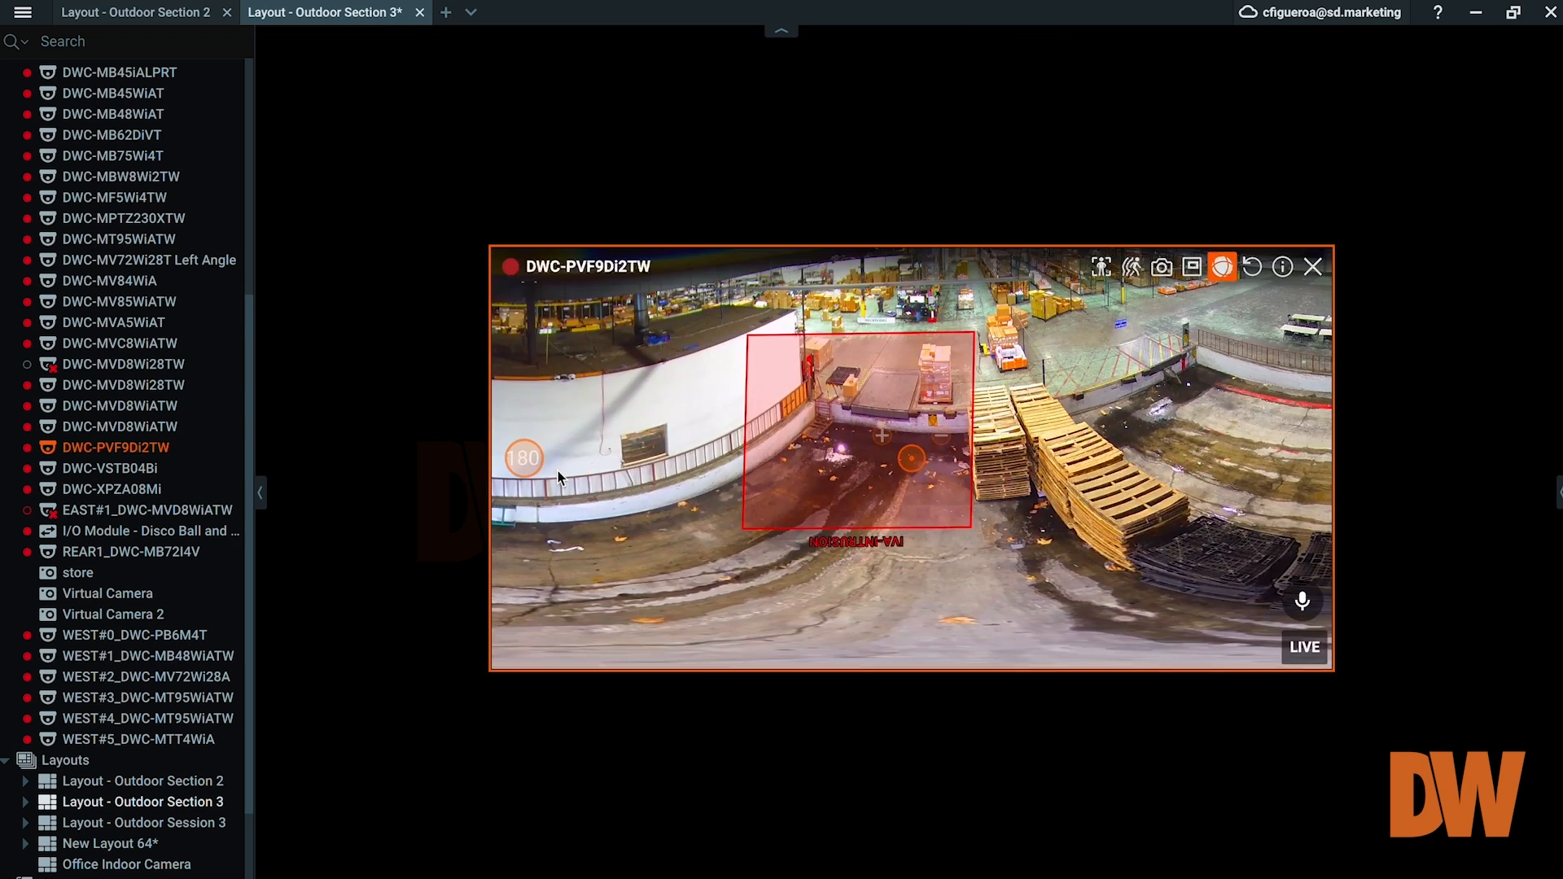
{"action": "left_click", "coordinate": [530, 466]}
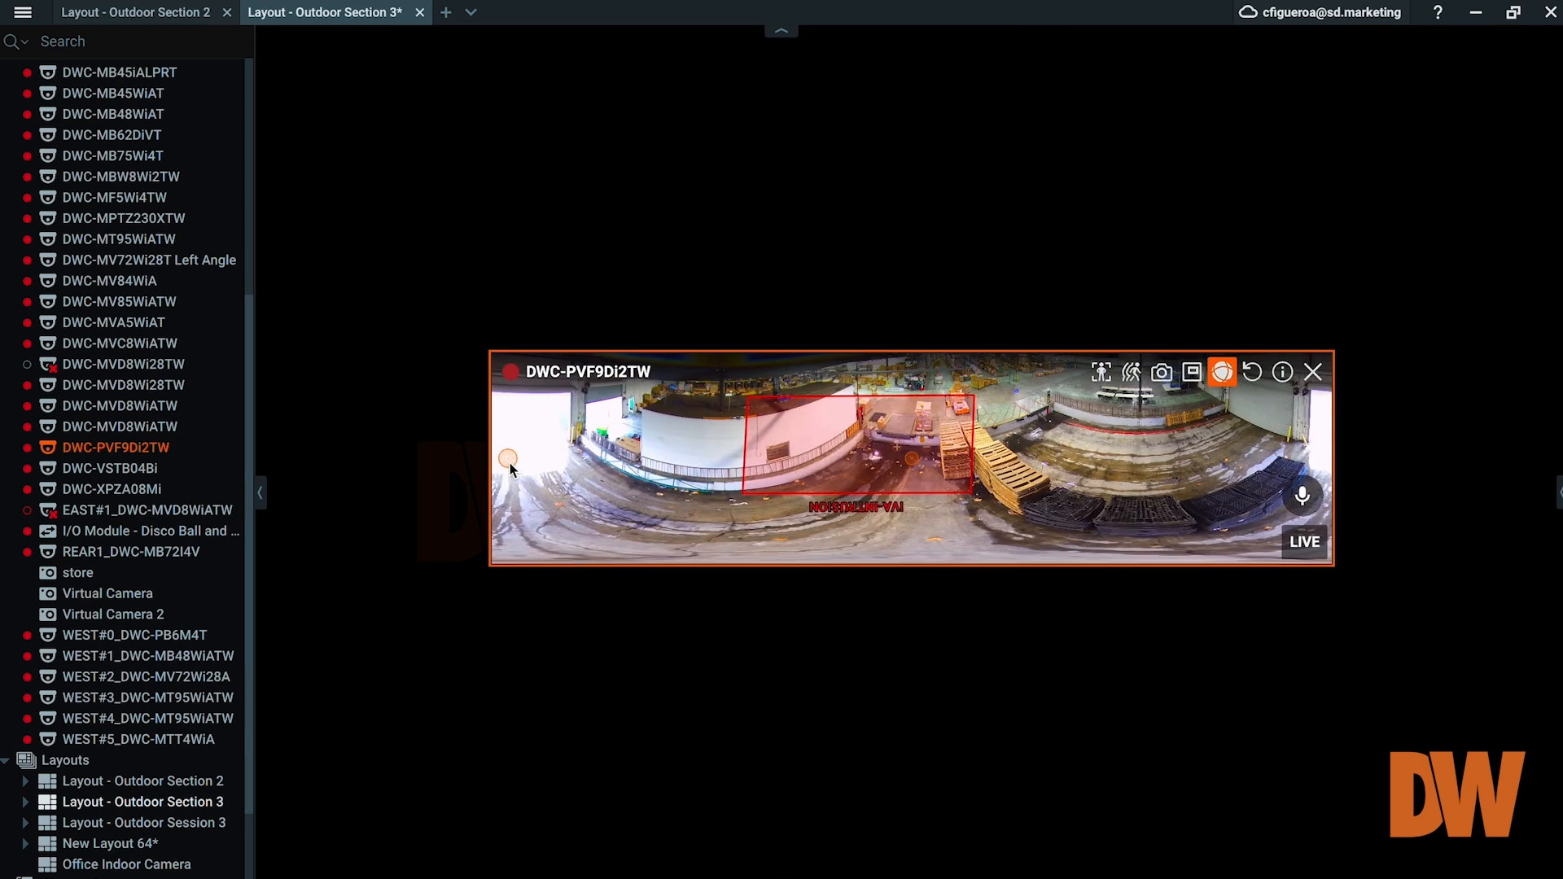
{"action": "left_click", "coordinate": [509, 461]}
{"action": "left_click", "coordinate": [543, 469]}
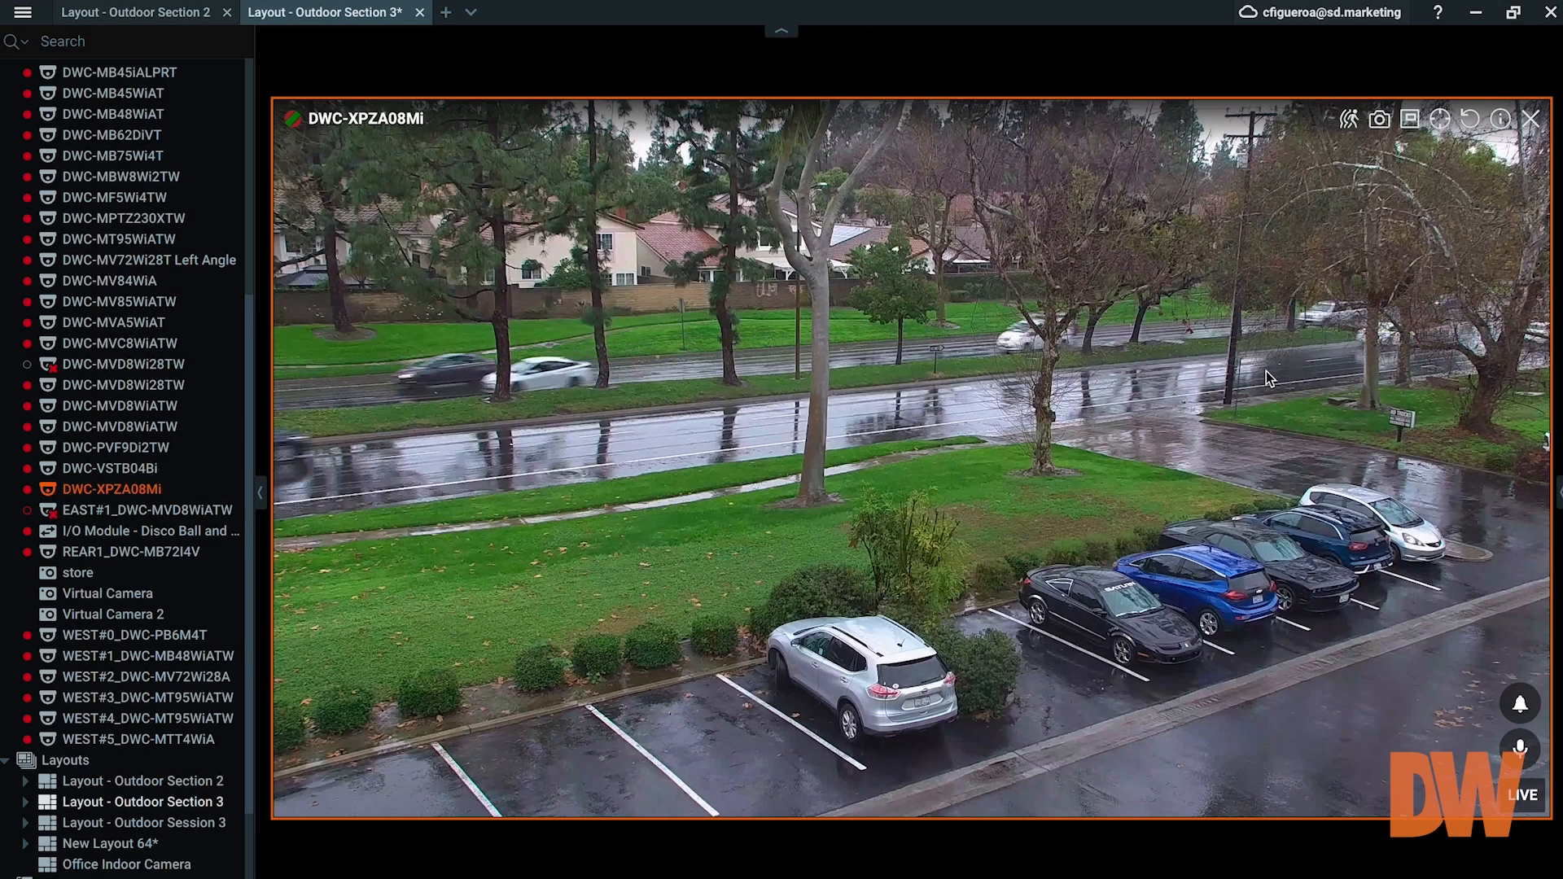
Step: Turn on PTZ control for camera DWC-XPZA08Mi and pan and tilt it across the parking lot
{"action": "left_click", "coordinate": [1439, 120]}
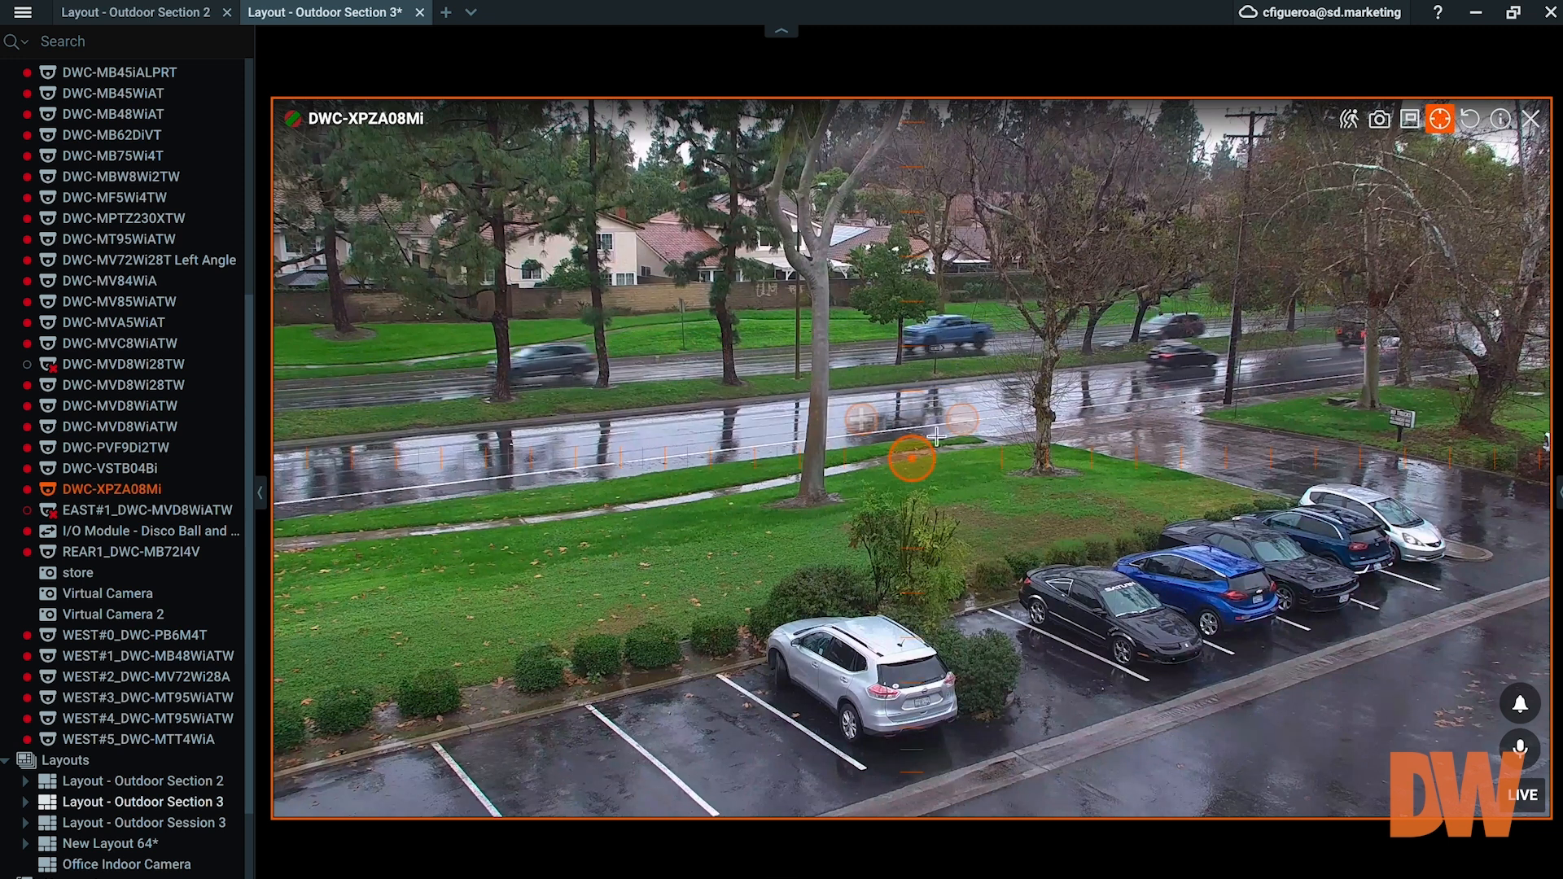
{"action": "left_click_drag", "start_coordinate": [952, 455], "coordinate": [957, 455]}
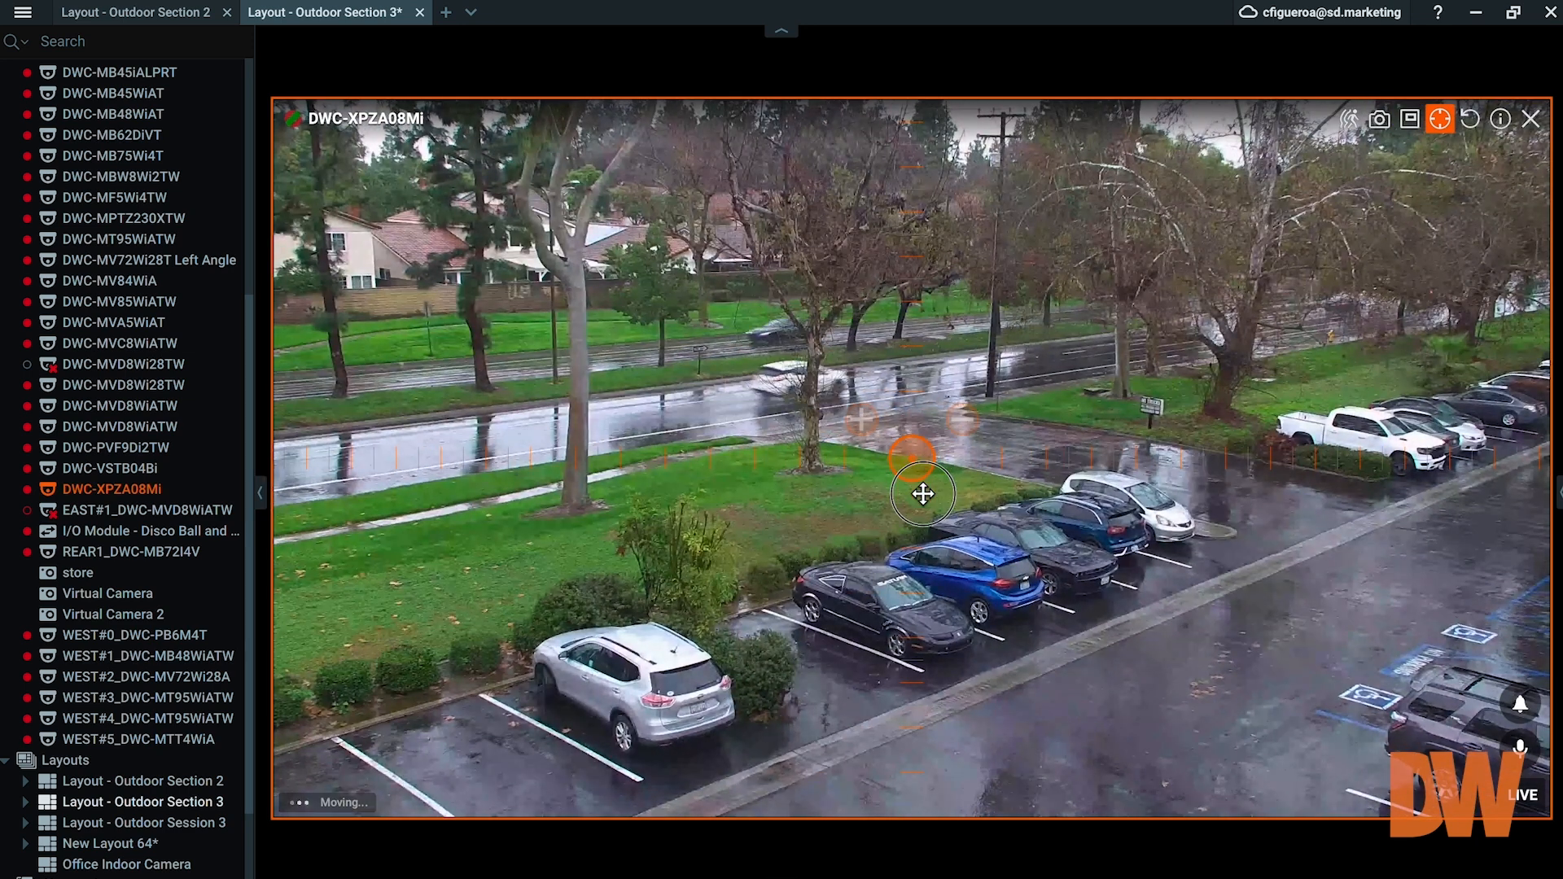
{"action": "left_click_drag", "start_coordinate": [923, 495], "coordinate": [940, 423]}
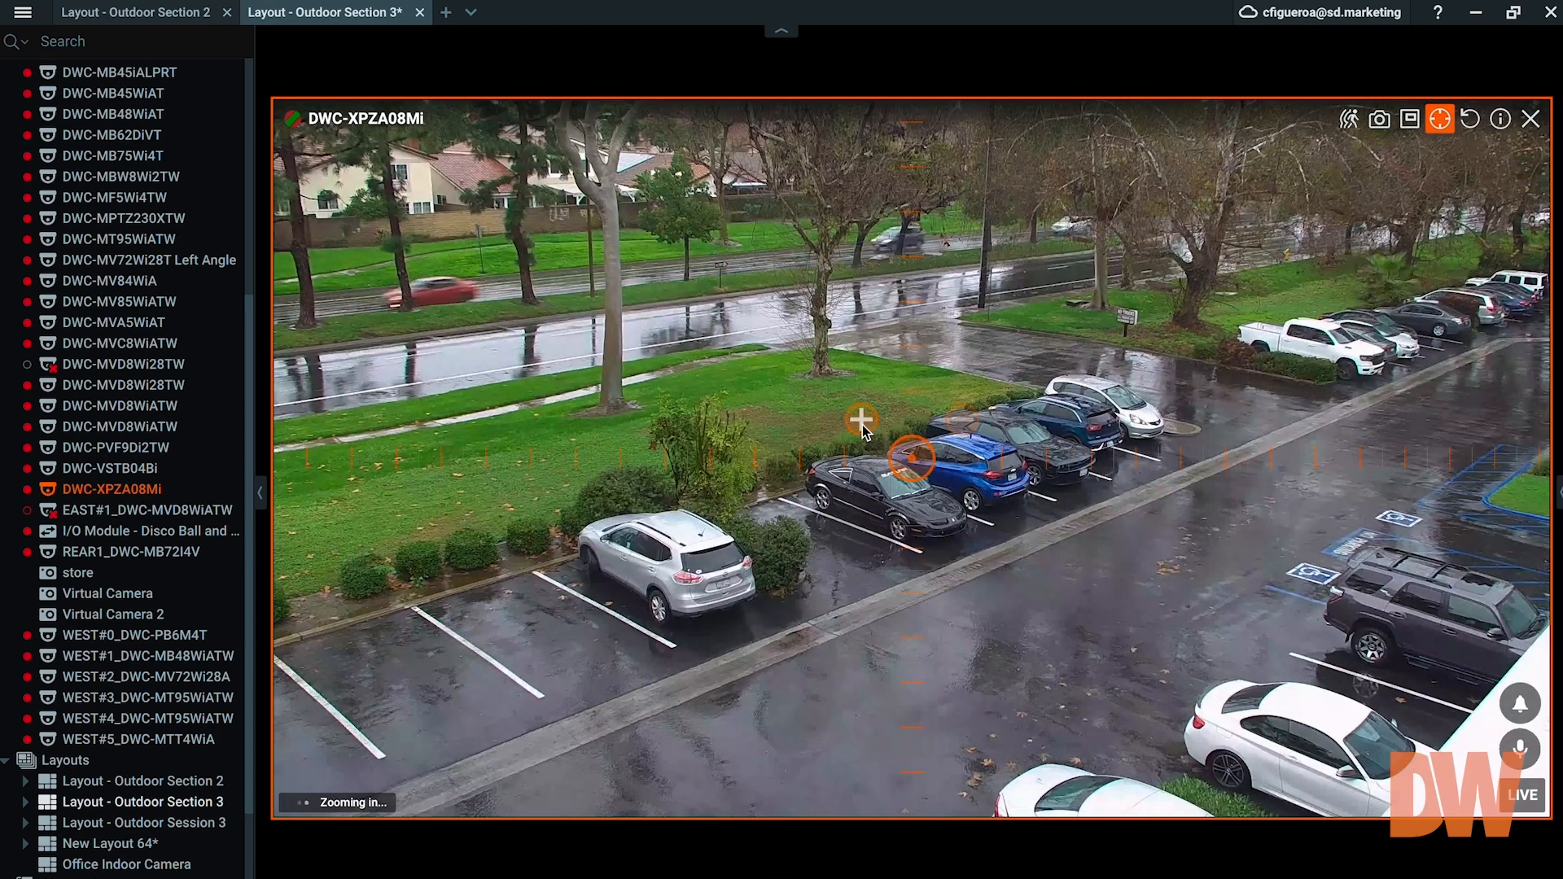
Step: Move the PTZ camera onto the silver SUV, zoom in on its rear, and zoom back out
{"action": "left_click", "coordinate": [862, 425]}
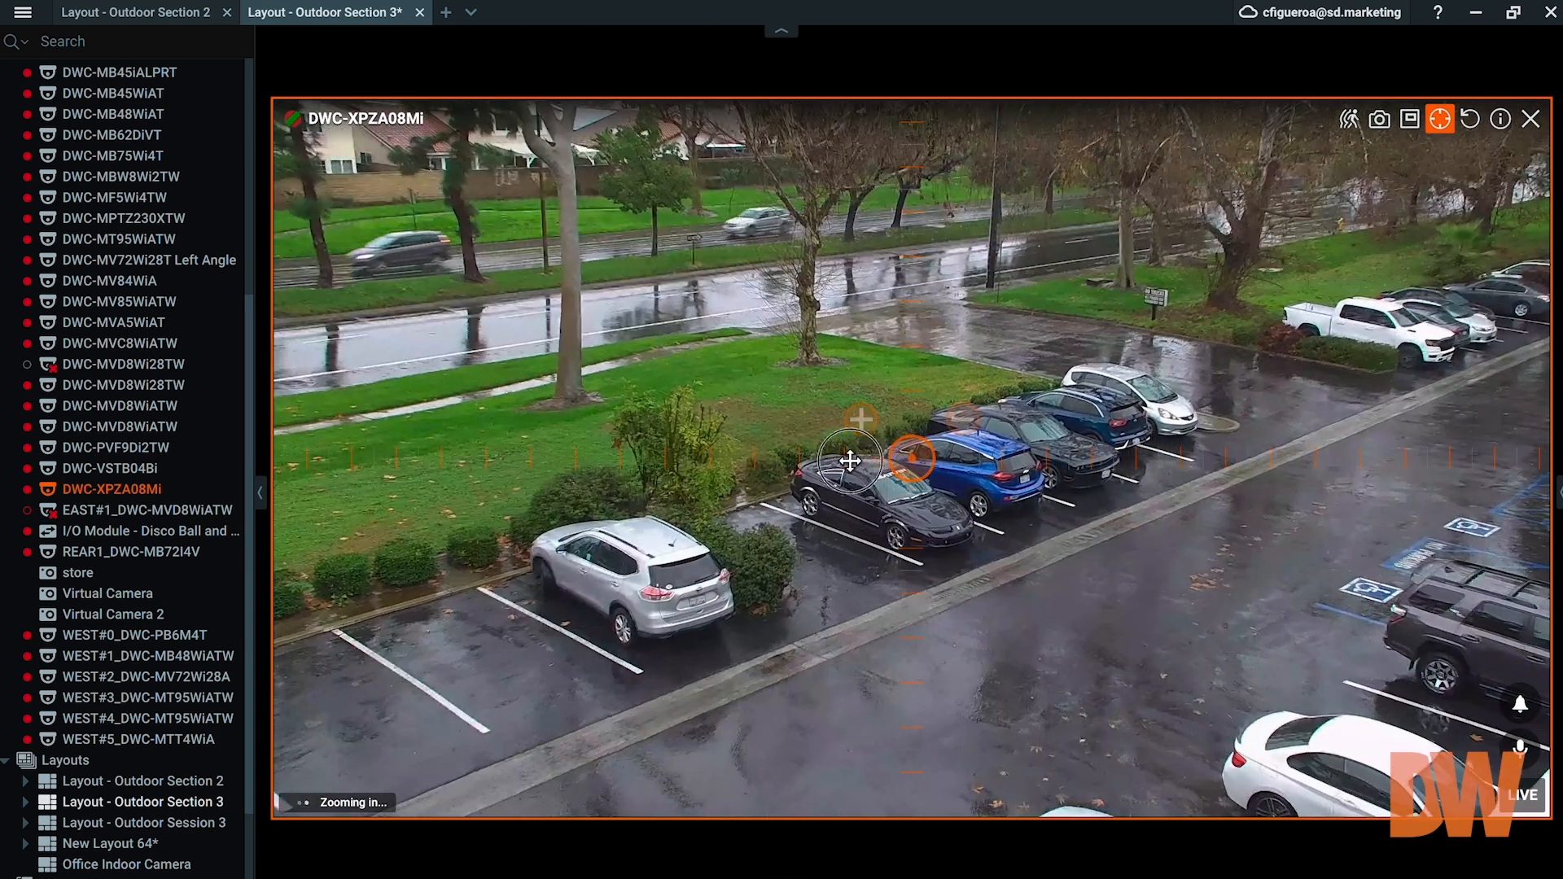
{"action": "left_click", "coordinate": [849, 461]}
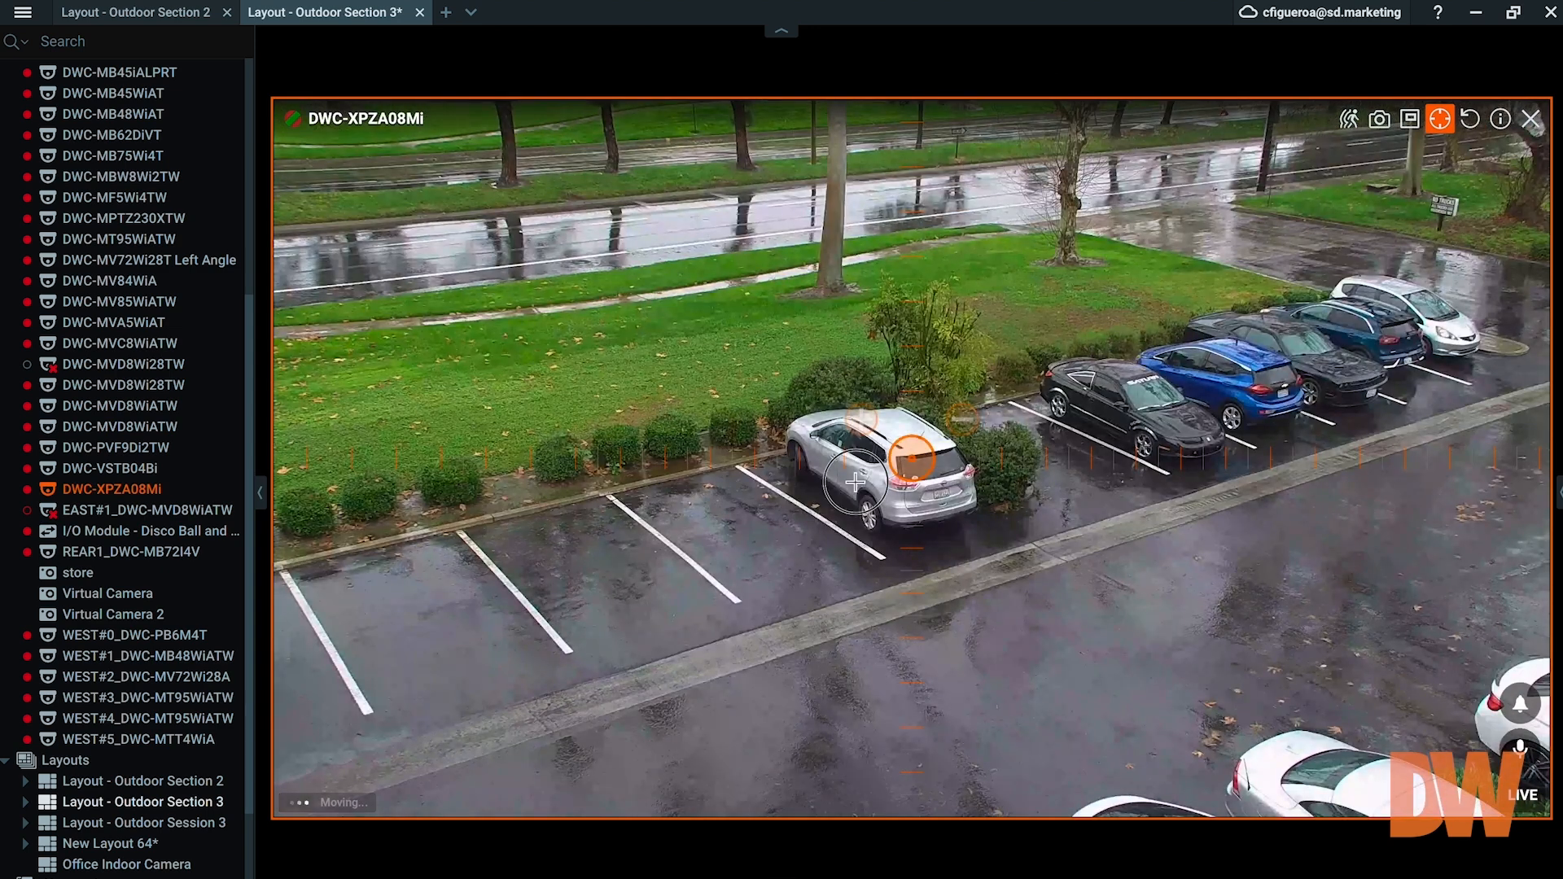
{"action": "double_click", "coordinate": [855, 481]}
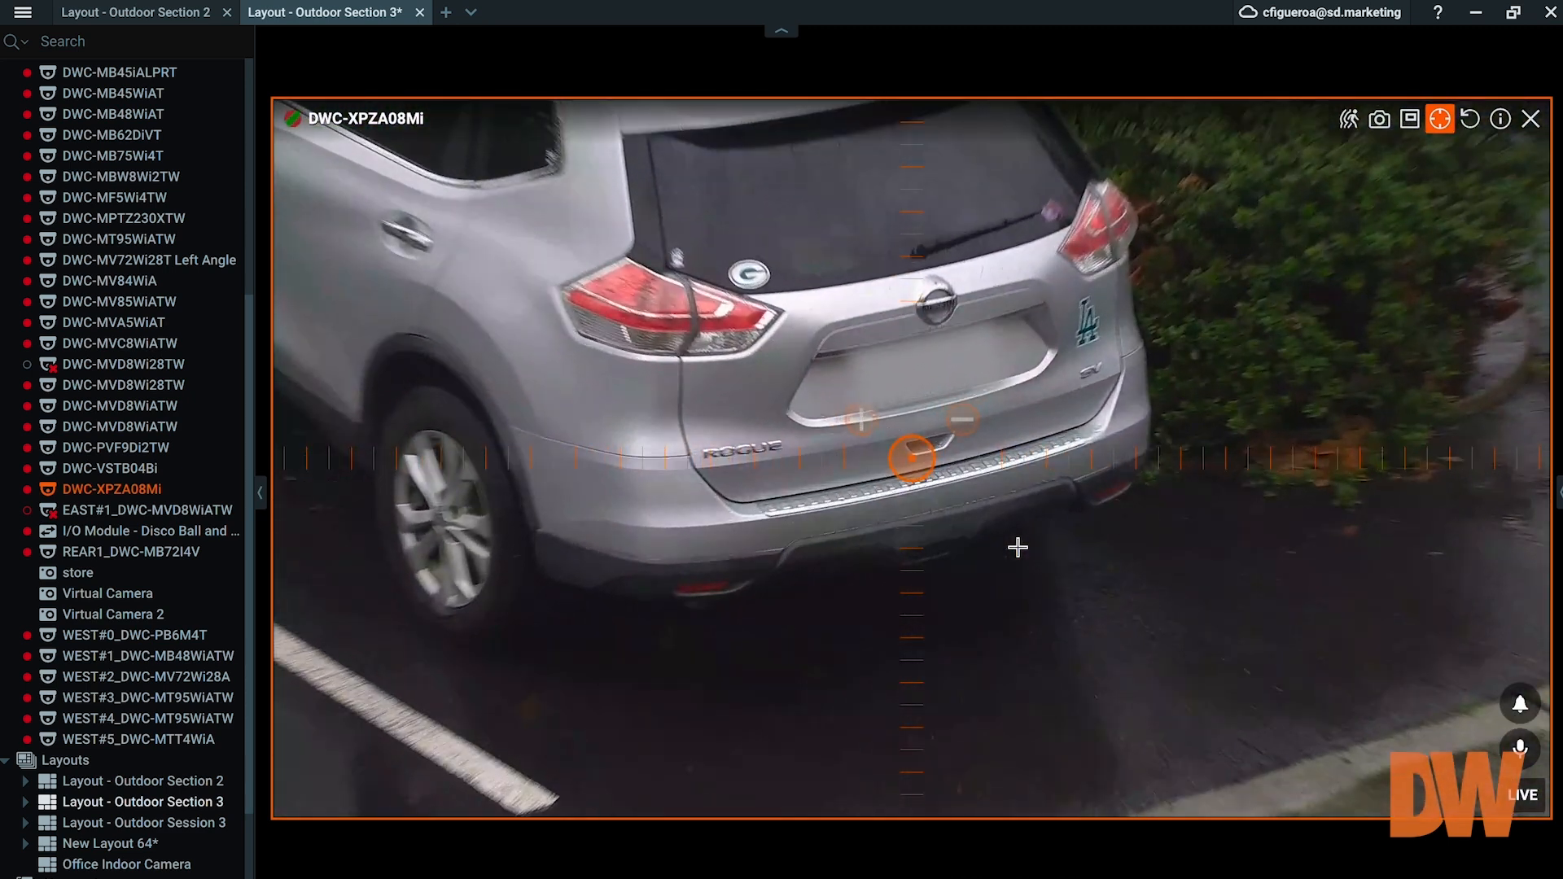
{"action": "double_click", "coordinate": [1156, 375]}
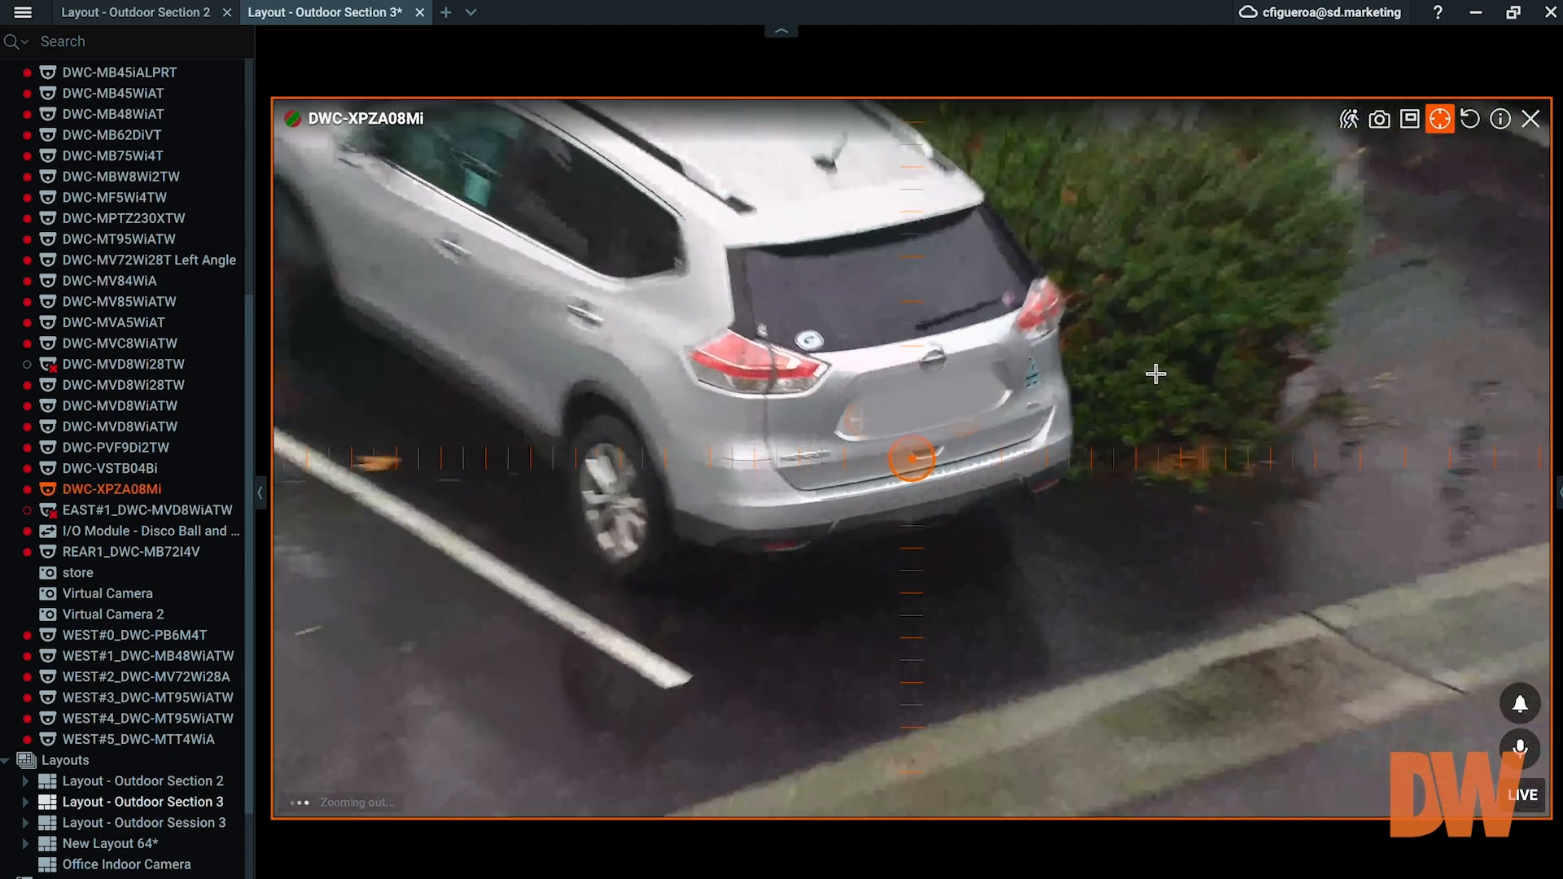
Step: Review the PTZ aim overlay option in the Look and Feel section of the local settings and accept the settings
{"action": "left_click", "coordinate": [1155, 374]}
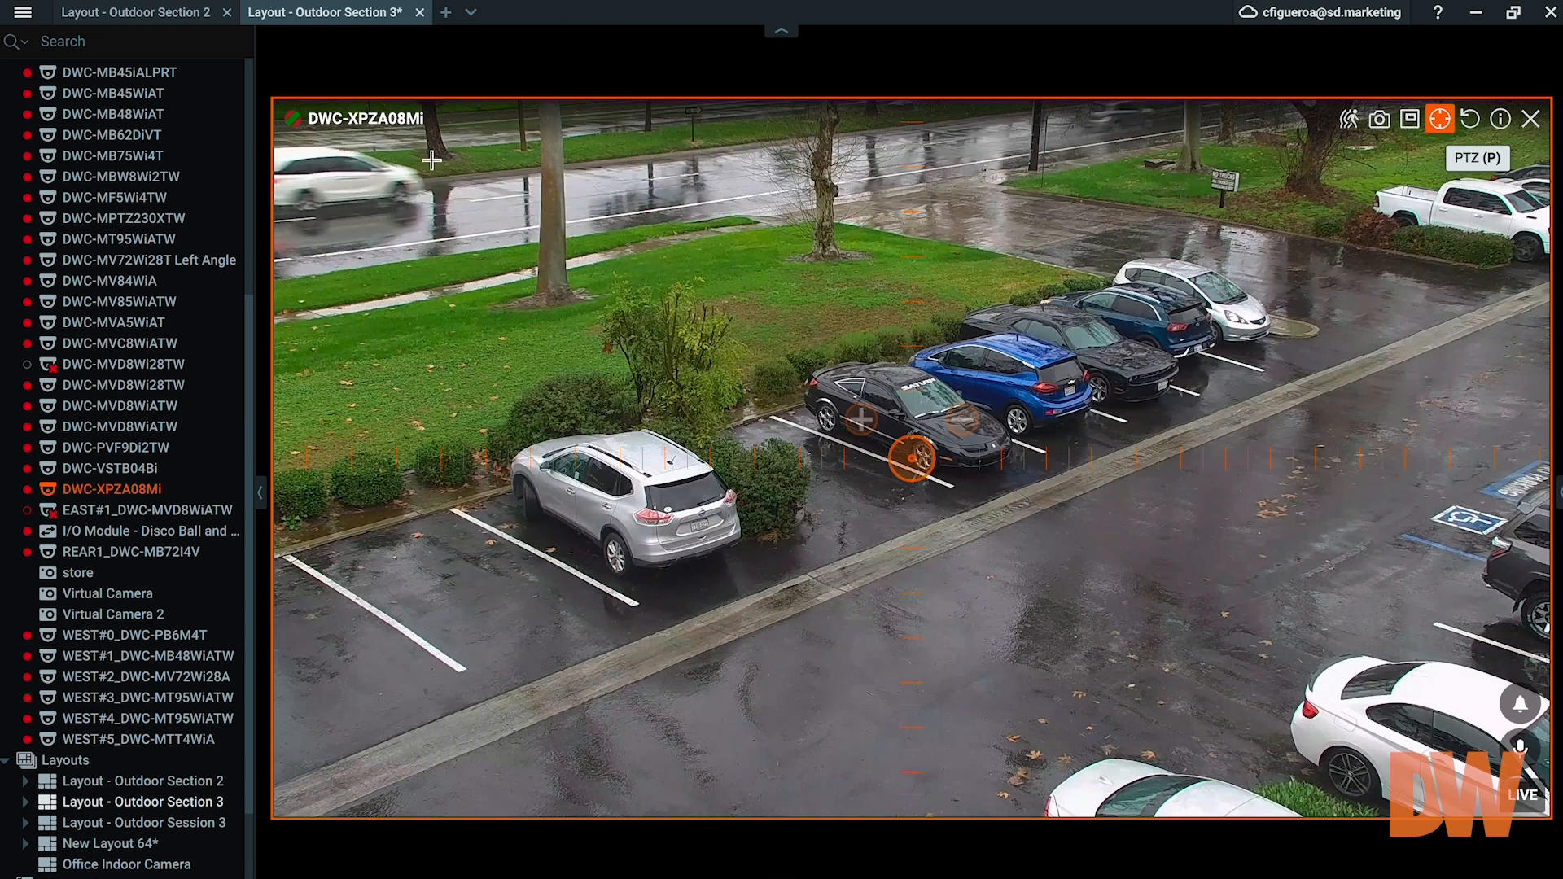
{"action": "left_click", "coordinate": [26, 18]}
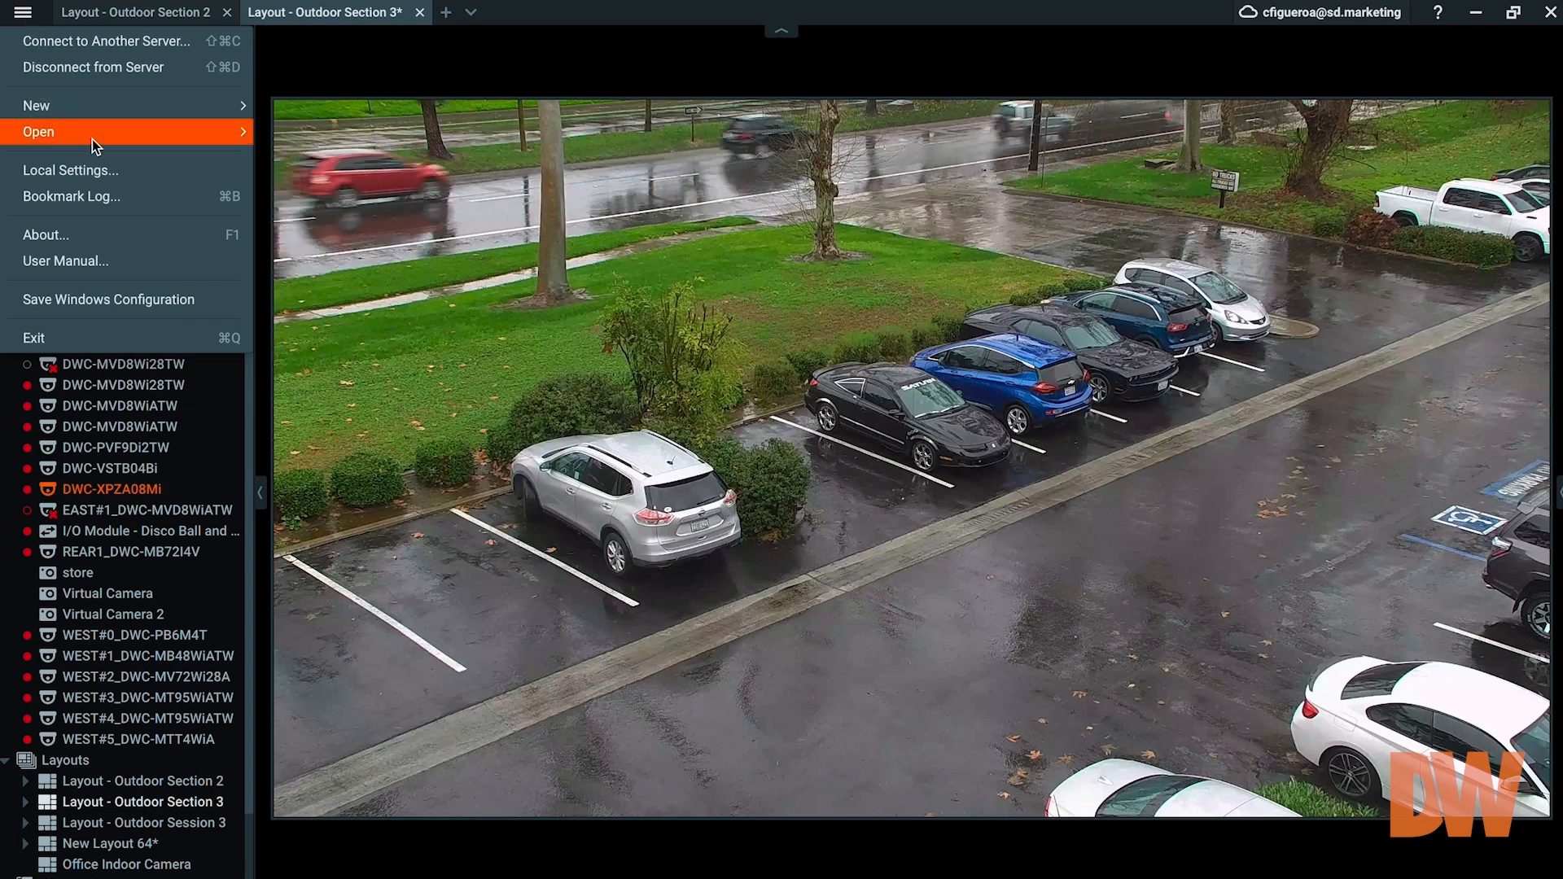
{"action": "left_click", "coordinate": [112, 172]}
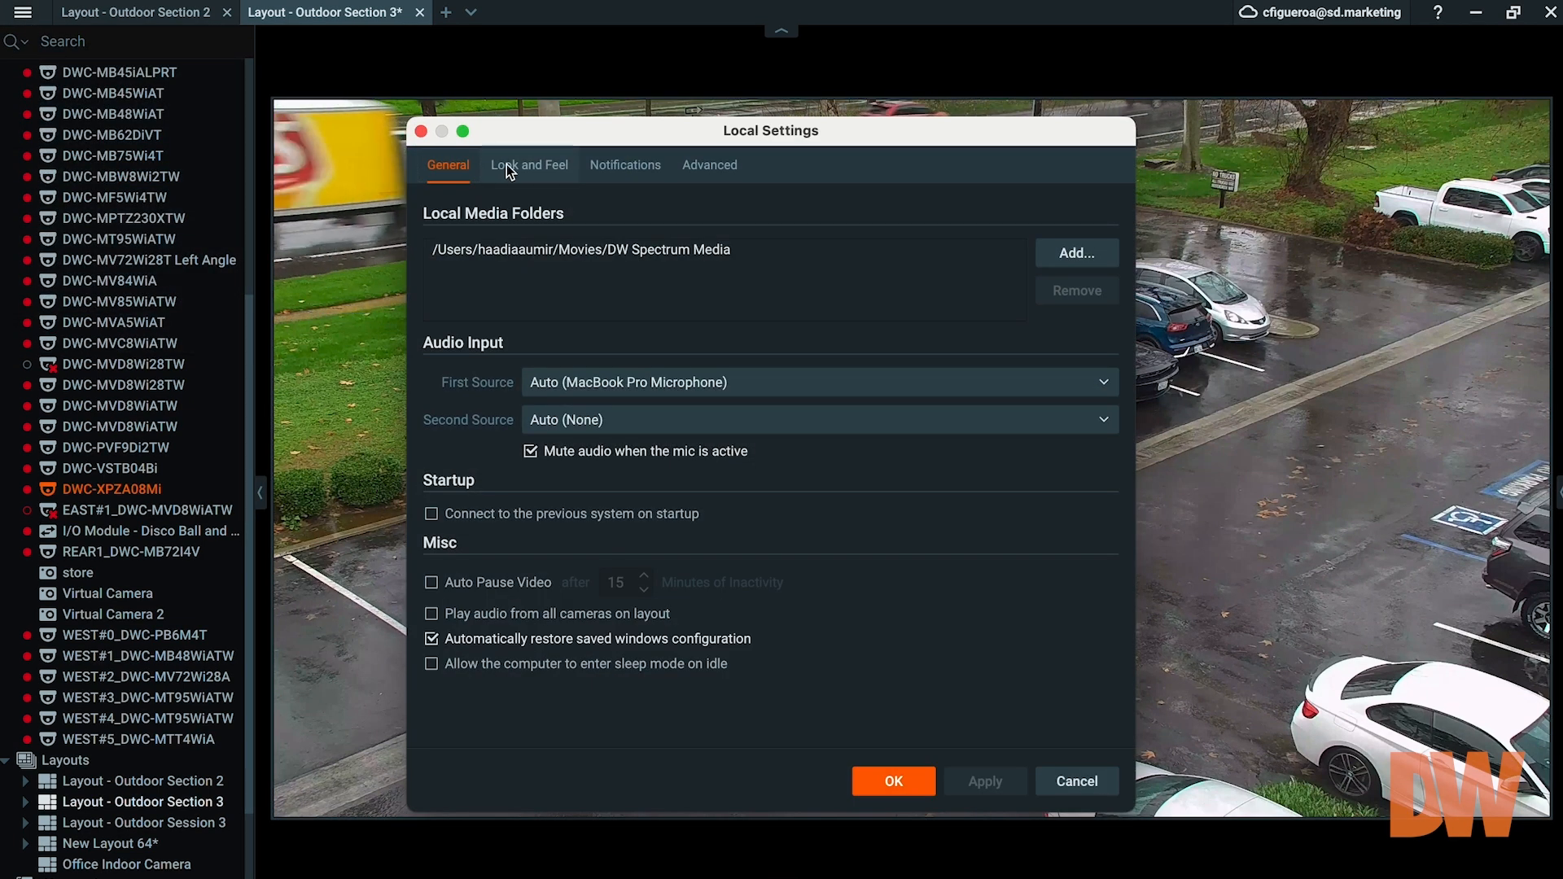
{"action": "left_click", "coordinate": [509, 170]}
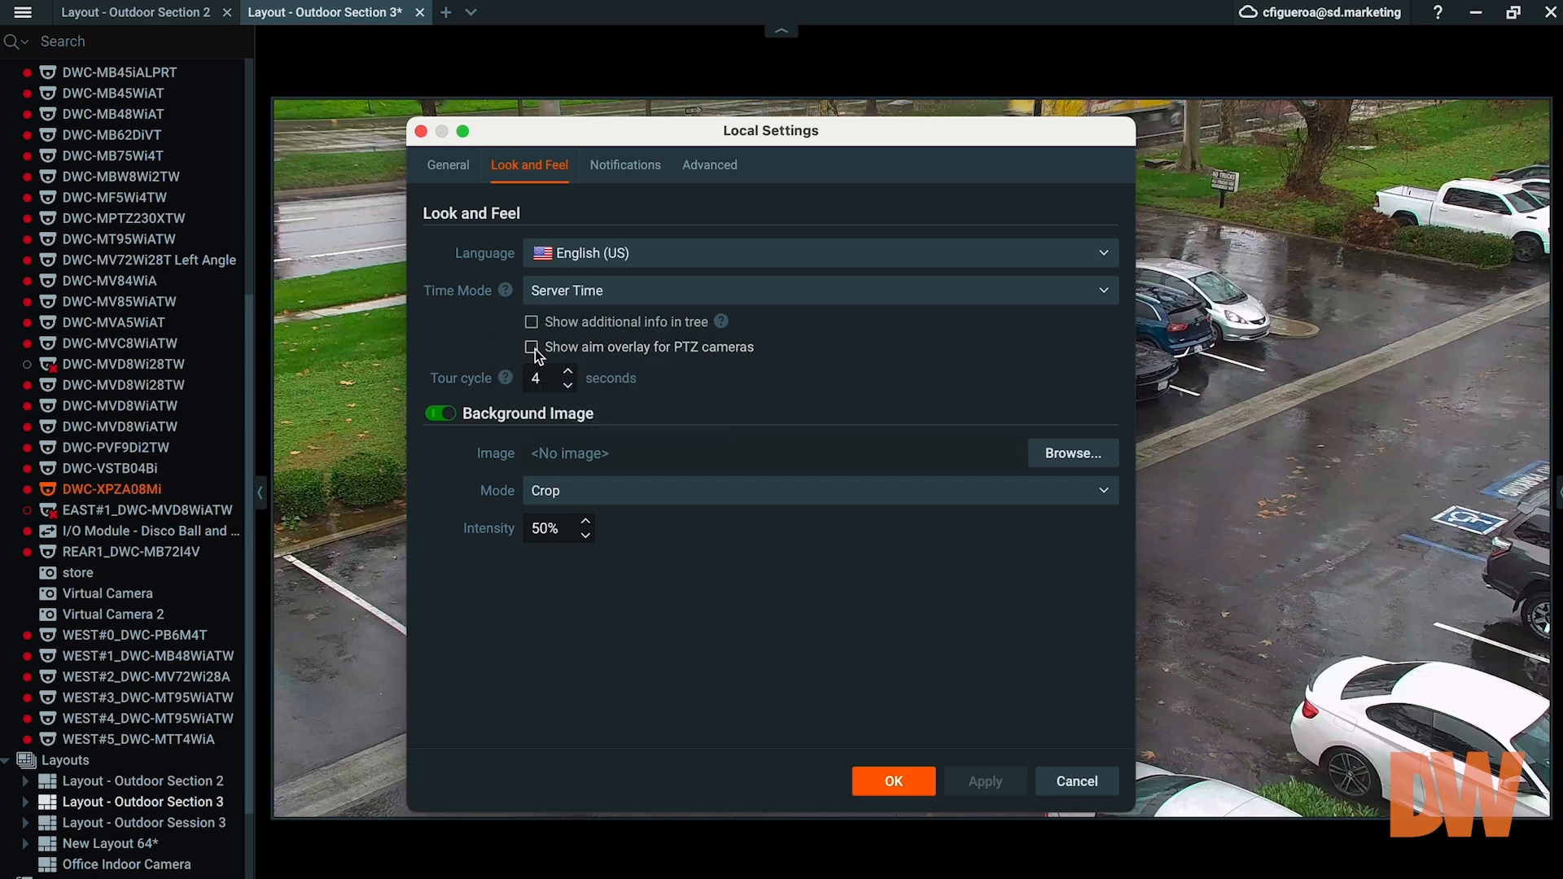
{"action": "left_click", "coordinate": [894, 780]}
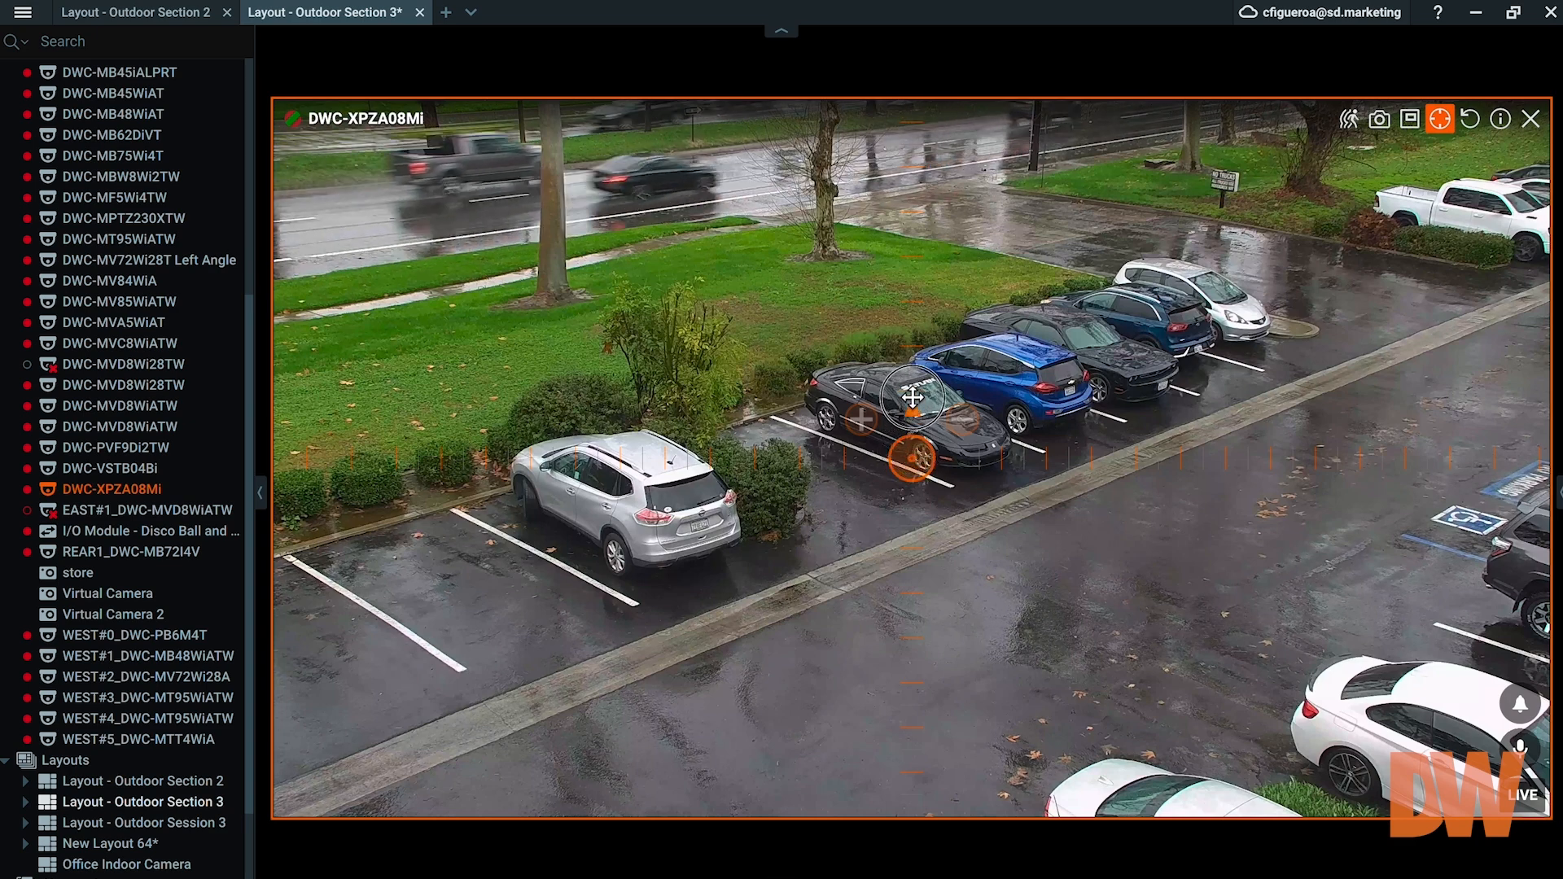
Step: Steer camera DWC-XPZA08Mi to the silver SUV again, zoom in closely on its rear, and pull back out
{"action": "left_click_drag", "start_coordinate": [912, 397], "coordinate": [913, 613]}
{"action": "left_click", "coordinate": [861, 420]}
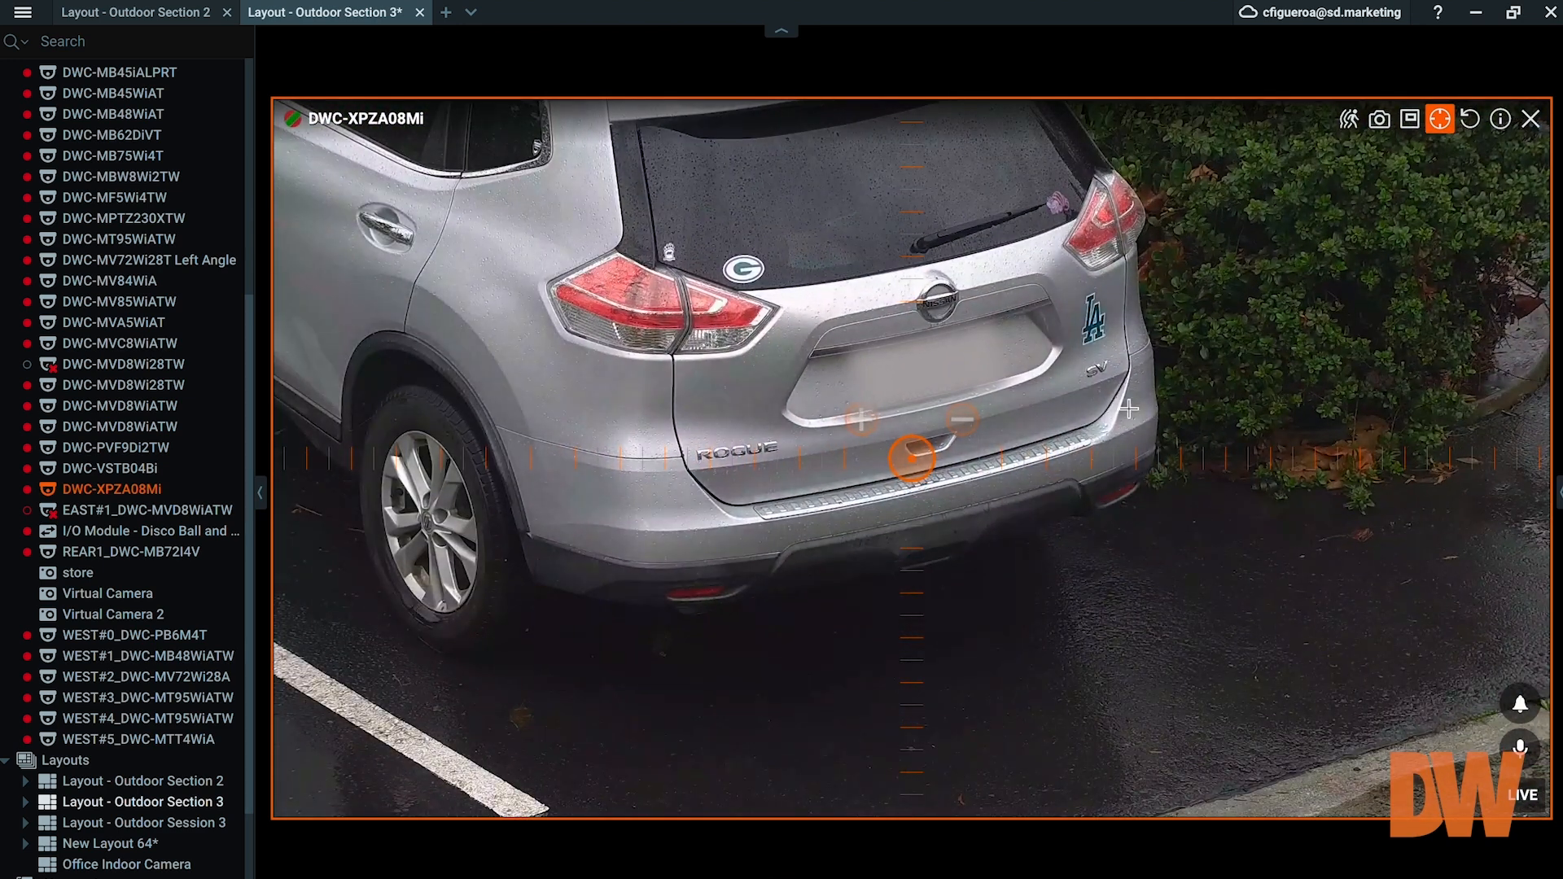
{"action": "scroll", "coordinate": [1155, 373], "scroll_direction": "down", "scroll_amount": 2}
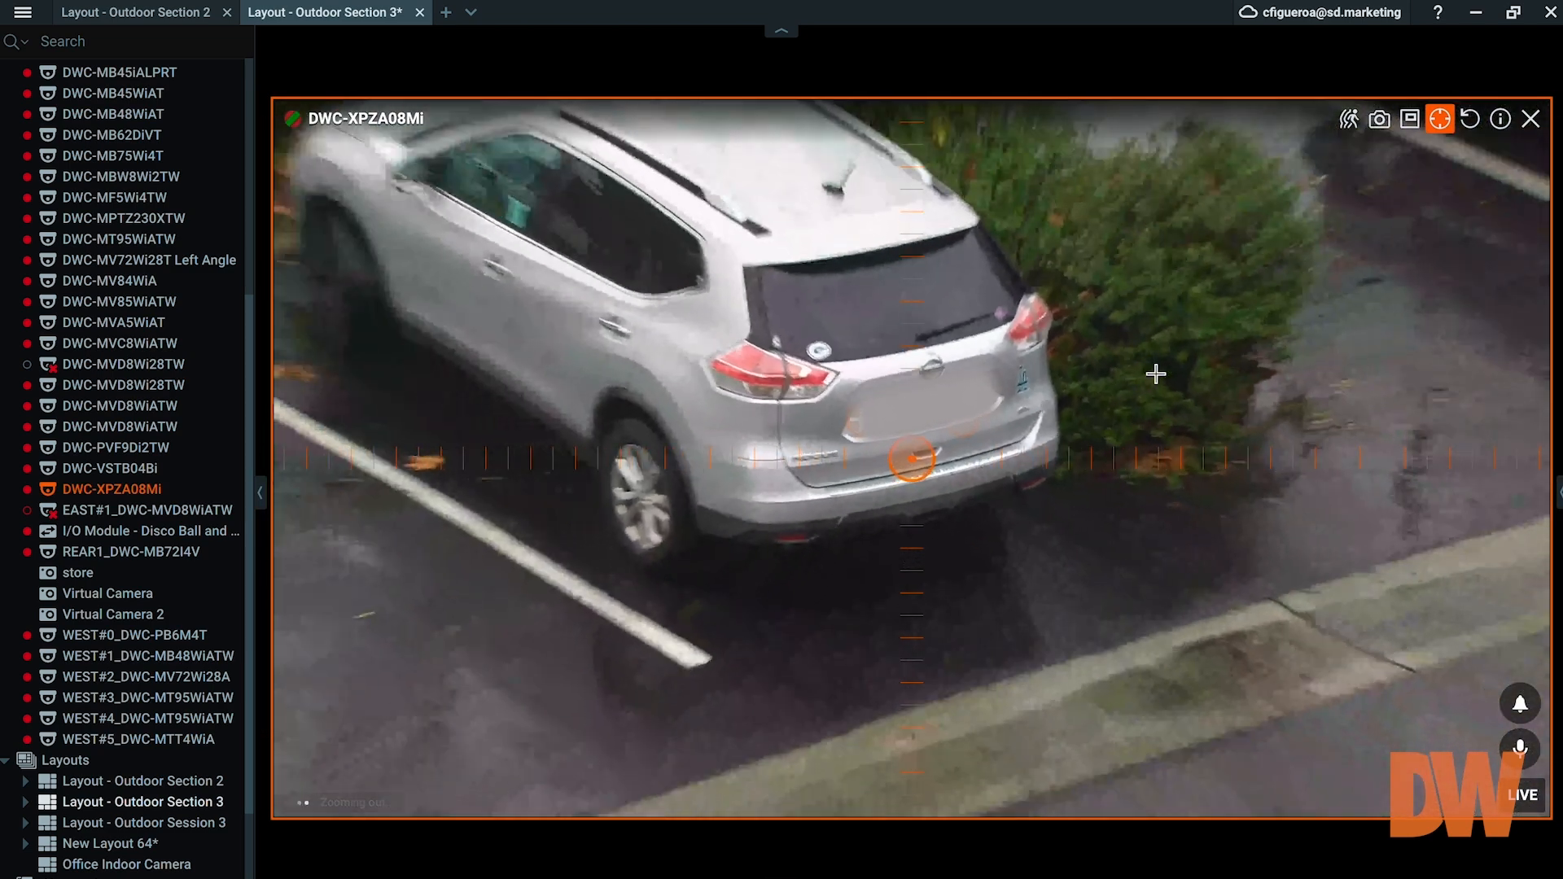
{"action": "left_click", "coordinate": [1155, 373]}
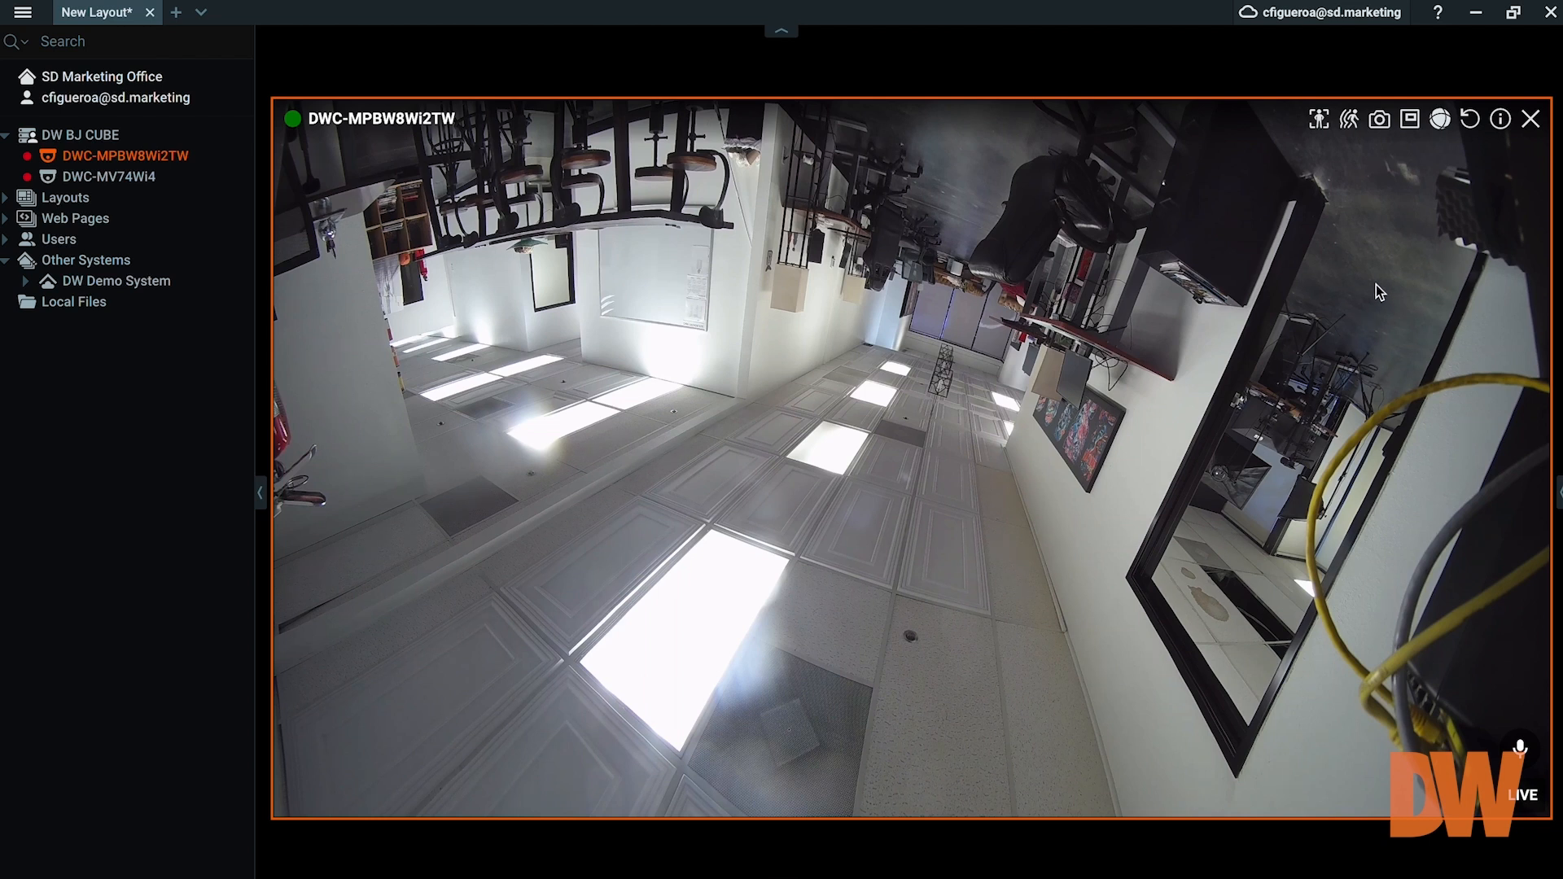
Step: Rotate the view of camera DWC-MPBW8Wi2TW freehand until the room is upright, and turn it back
{"action": "left_click", "coordinate": [1470, 132]}
{"action": "left_click_drag", "start_coordinate": [1470, 132], "coordinate": [545, 672]}
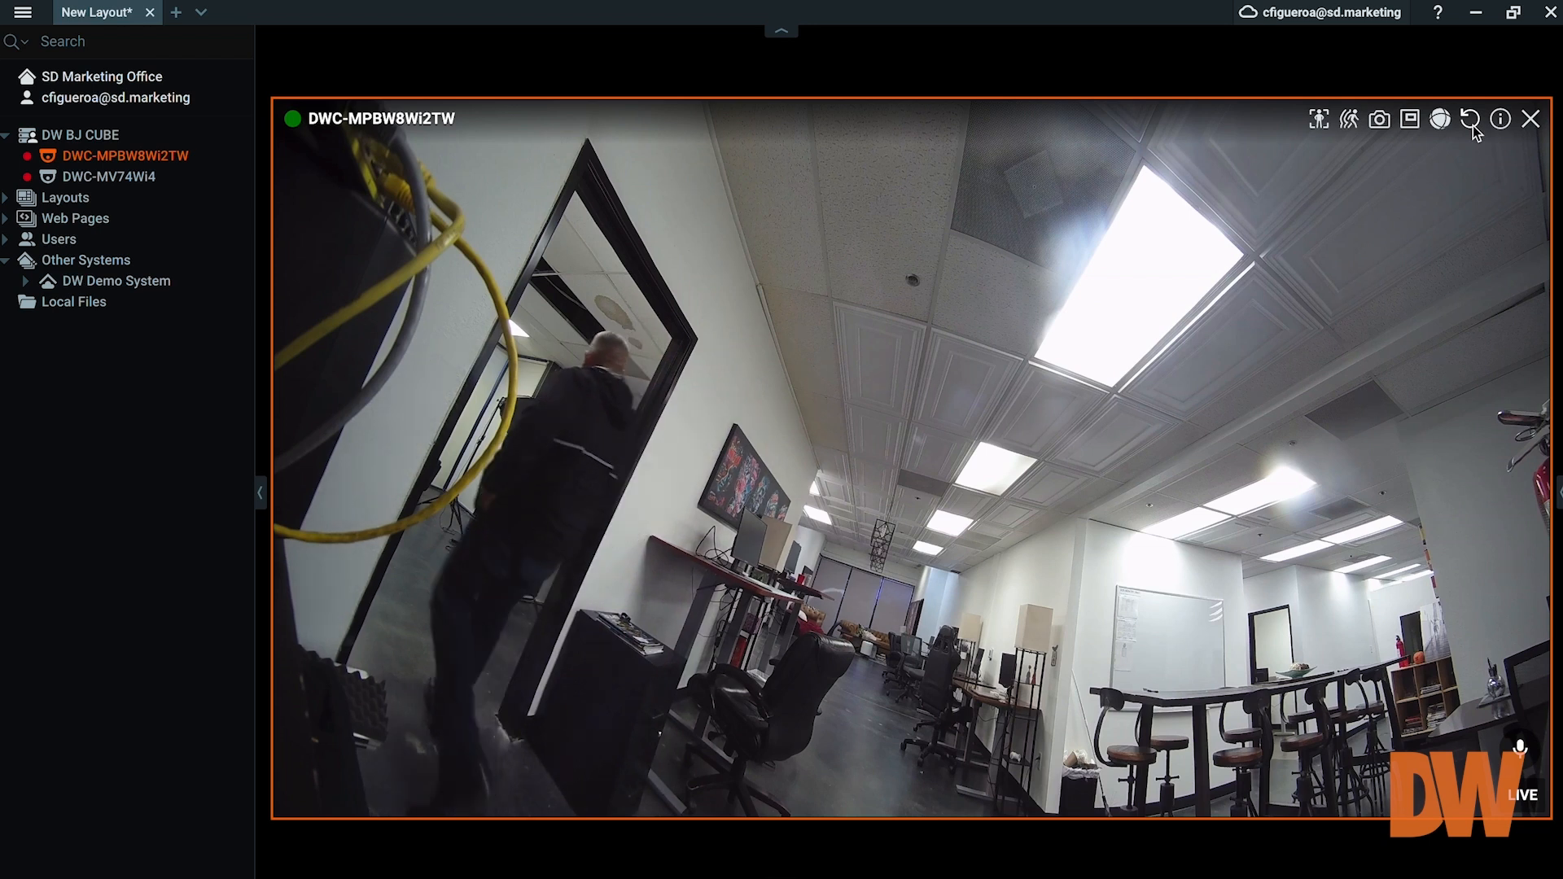
{"action": "left_click_drag", "start_coordinate": [1475, 132], "coordinate": [678, 596]}
Step: Set the view of camera DWC-MPBW8Wi2TW to the preset 180 degrees rotation and return it to 0 degrees
{"action": "right_click", "coordinate": [864, 482]}
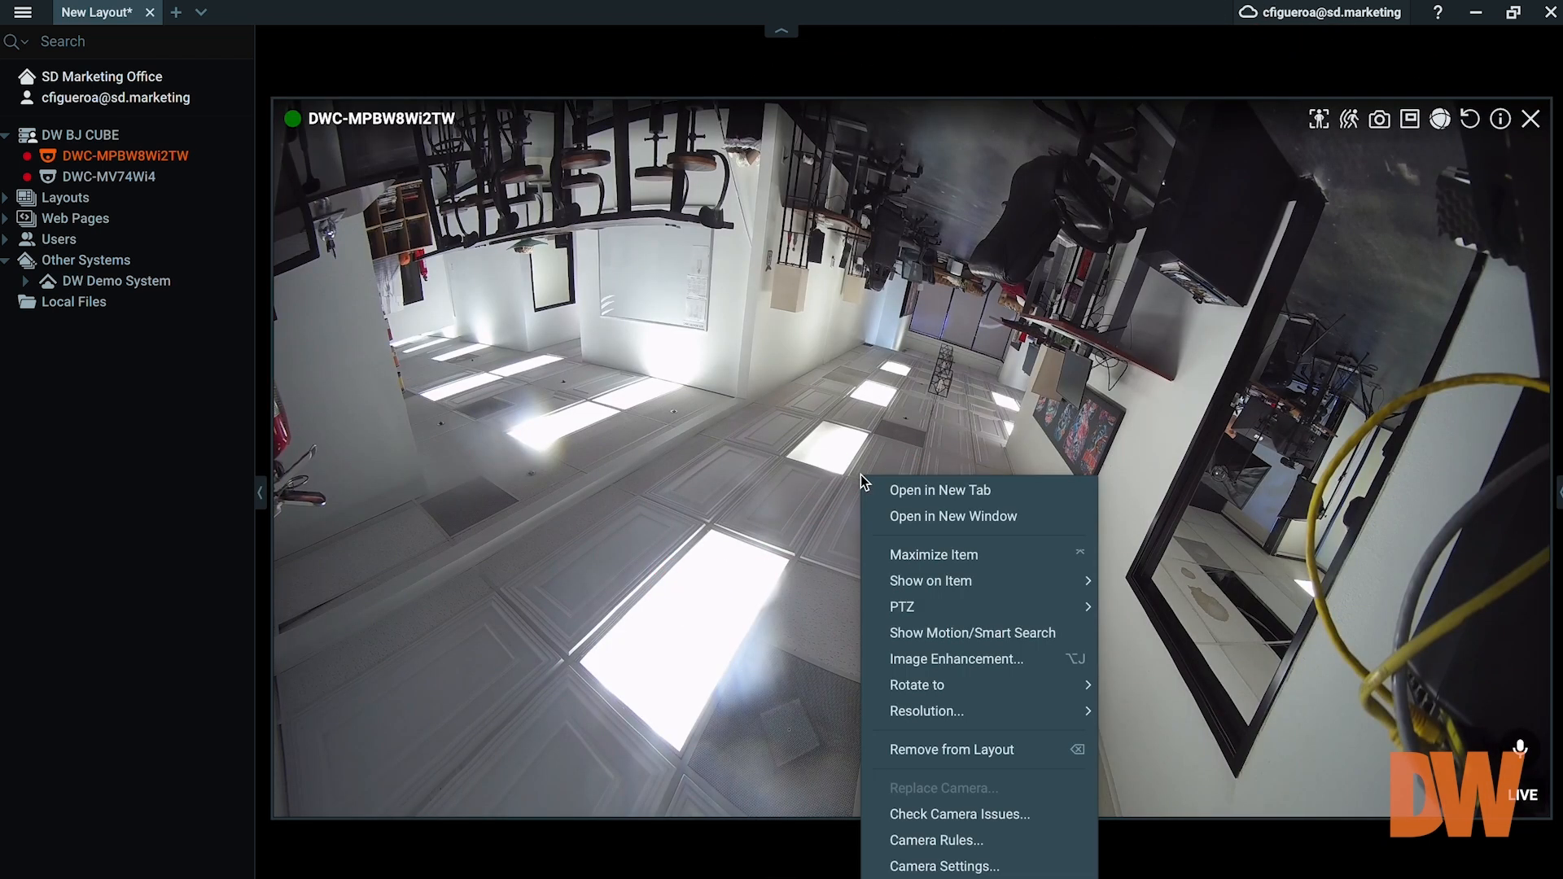
{"action": "mouse_move", "coordinate": [970, 684]}
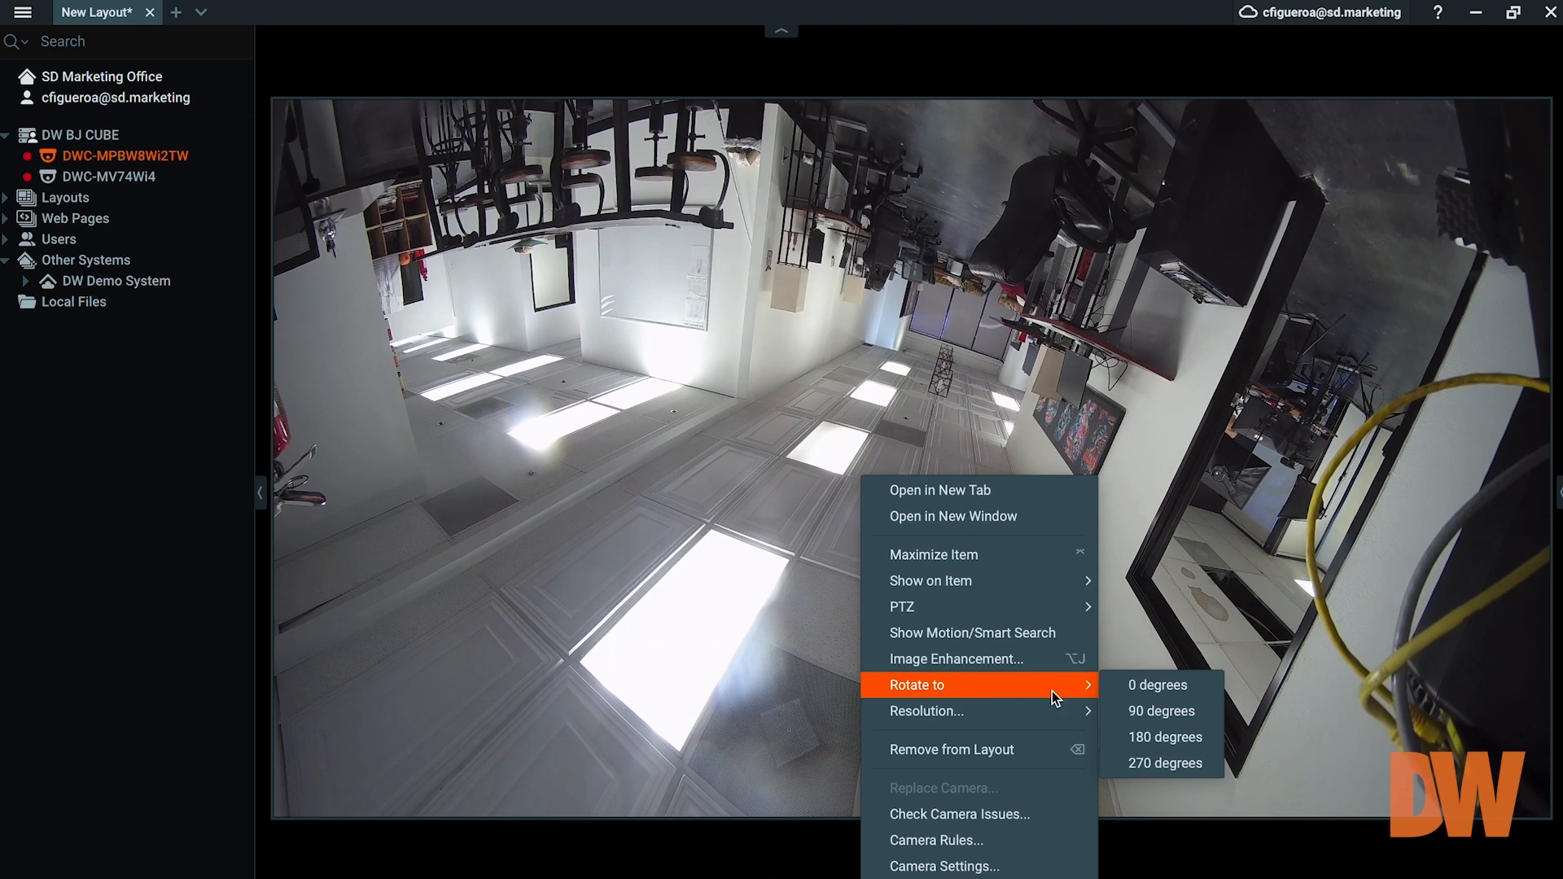
{"action": "left_click", "coordinate": [1133, 737]}
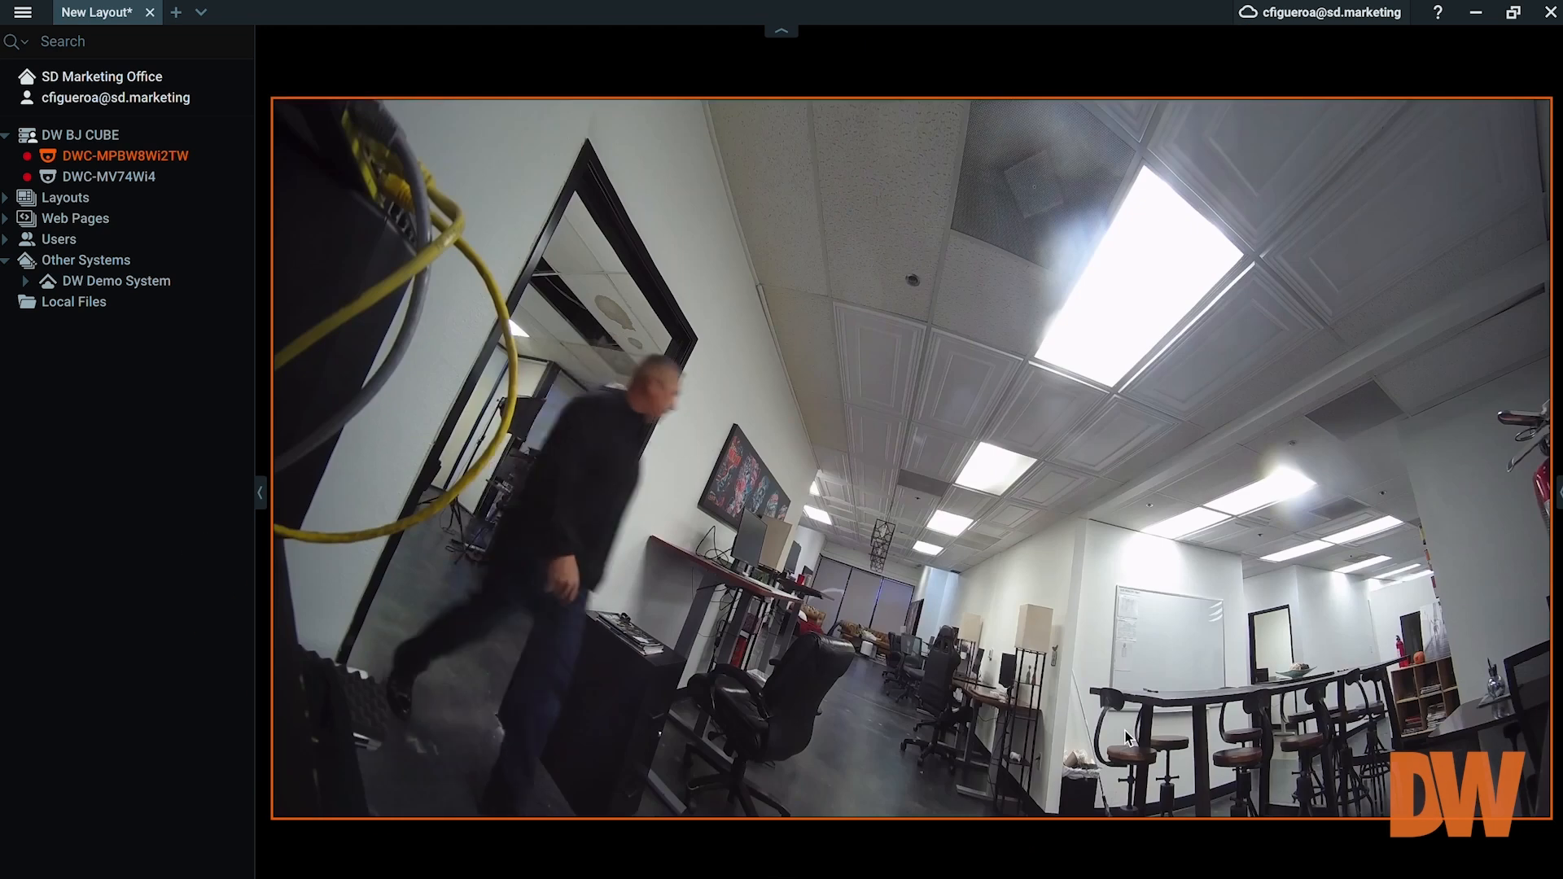
{"action": "right_click", "coordinate": [1066, 437]}
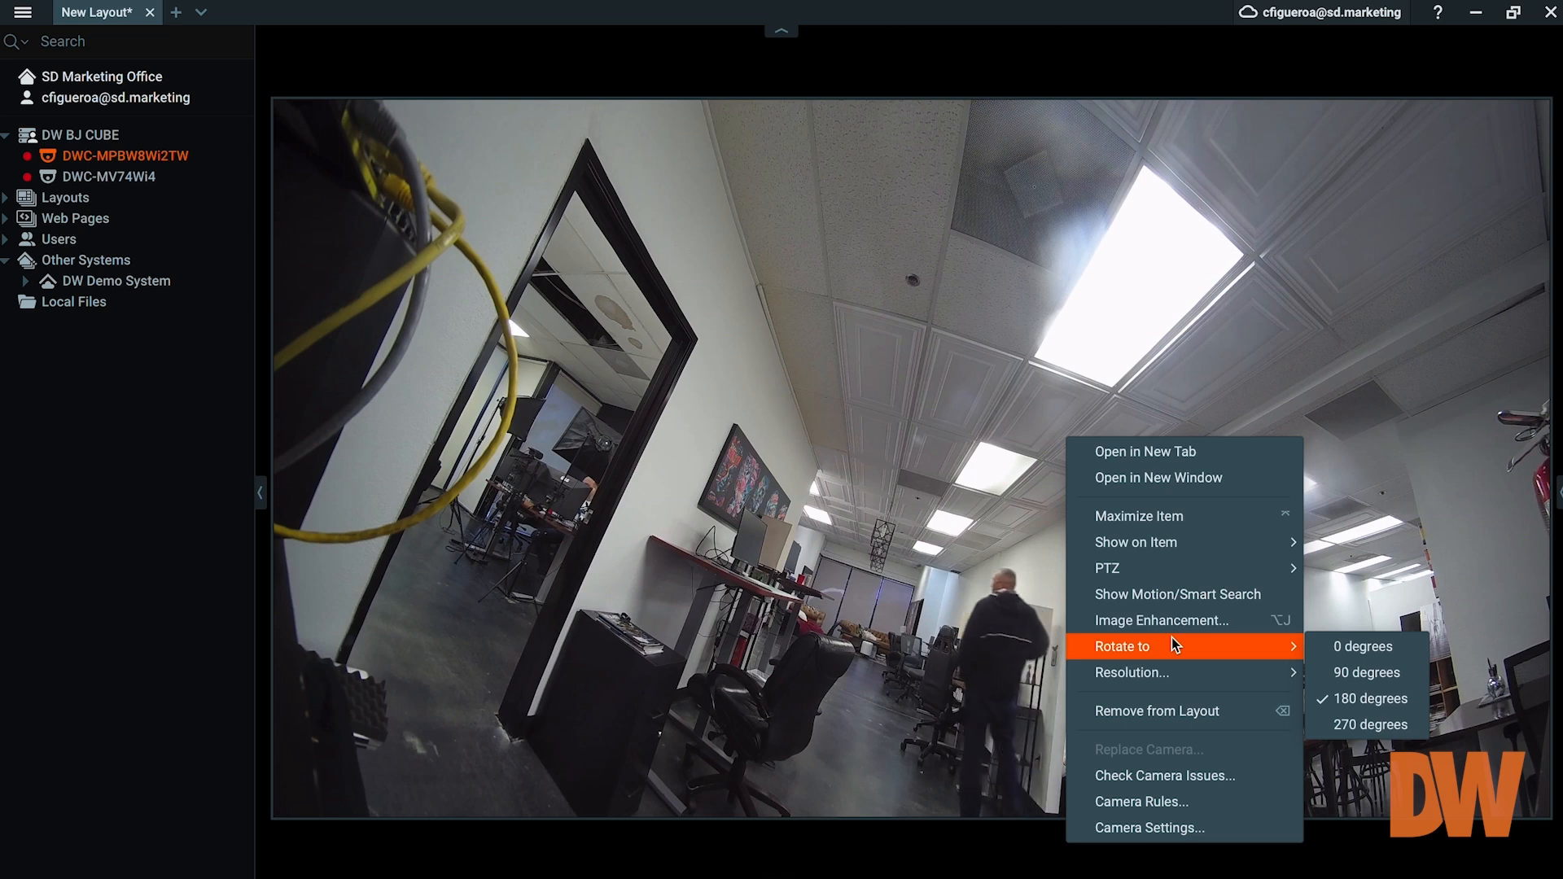
{"action": "left_click", "coordinate": [1385, 647]}
Step: Rotate the view of camera DWC-MPBW8Wi2TW to 180 degrees
{"action": "right_click", "coordinate": [1385, 648]}
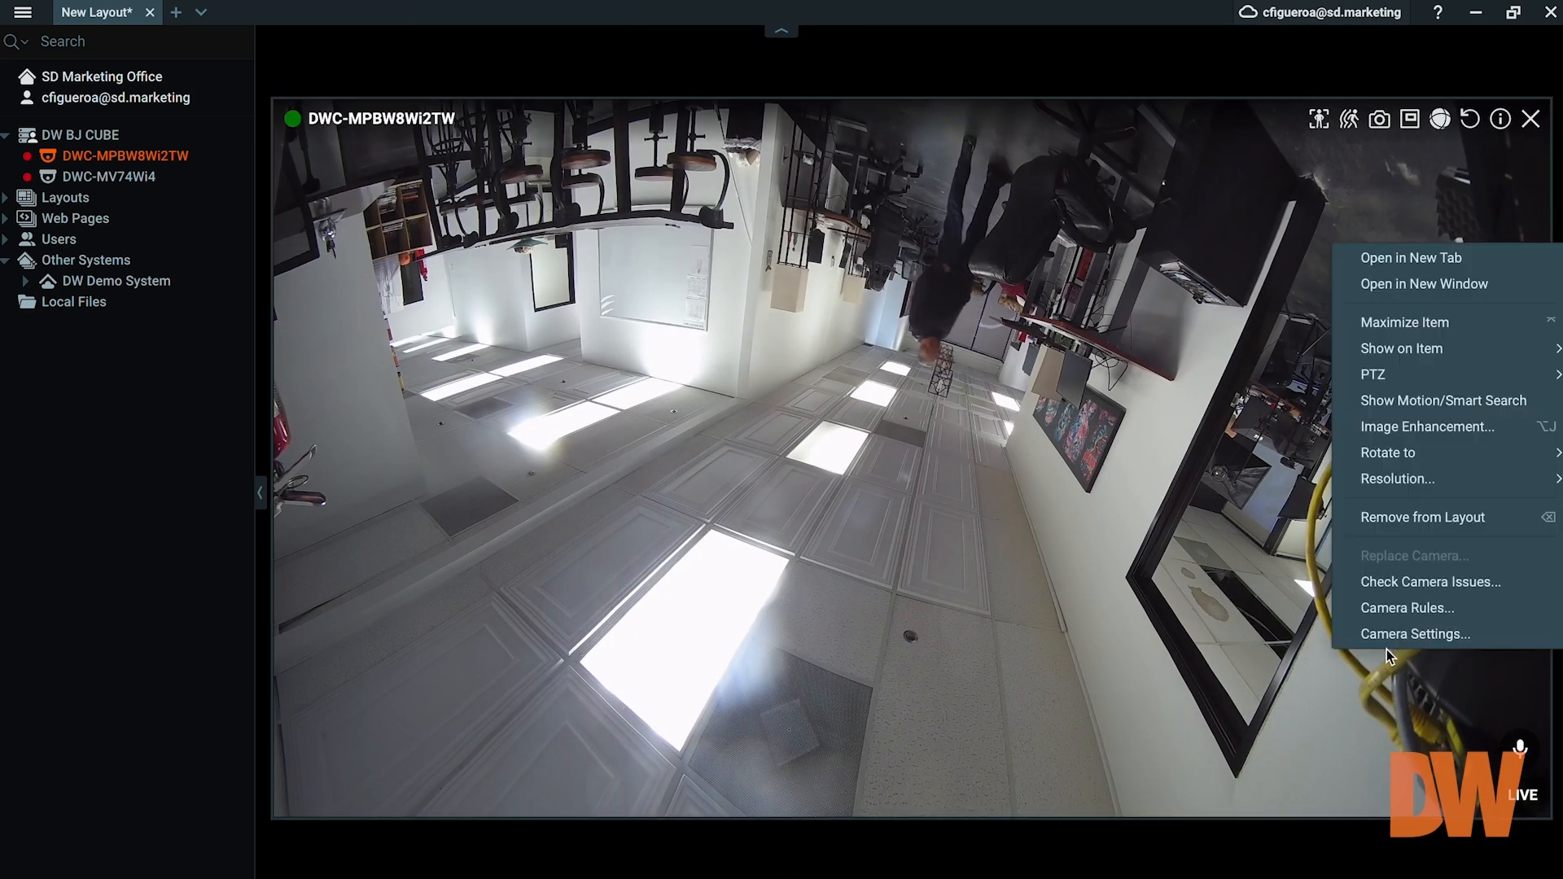
{"action": "mouse_move", "coordinate": [1407, 454]}
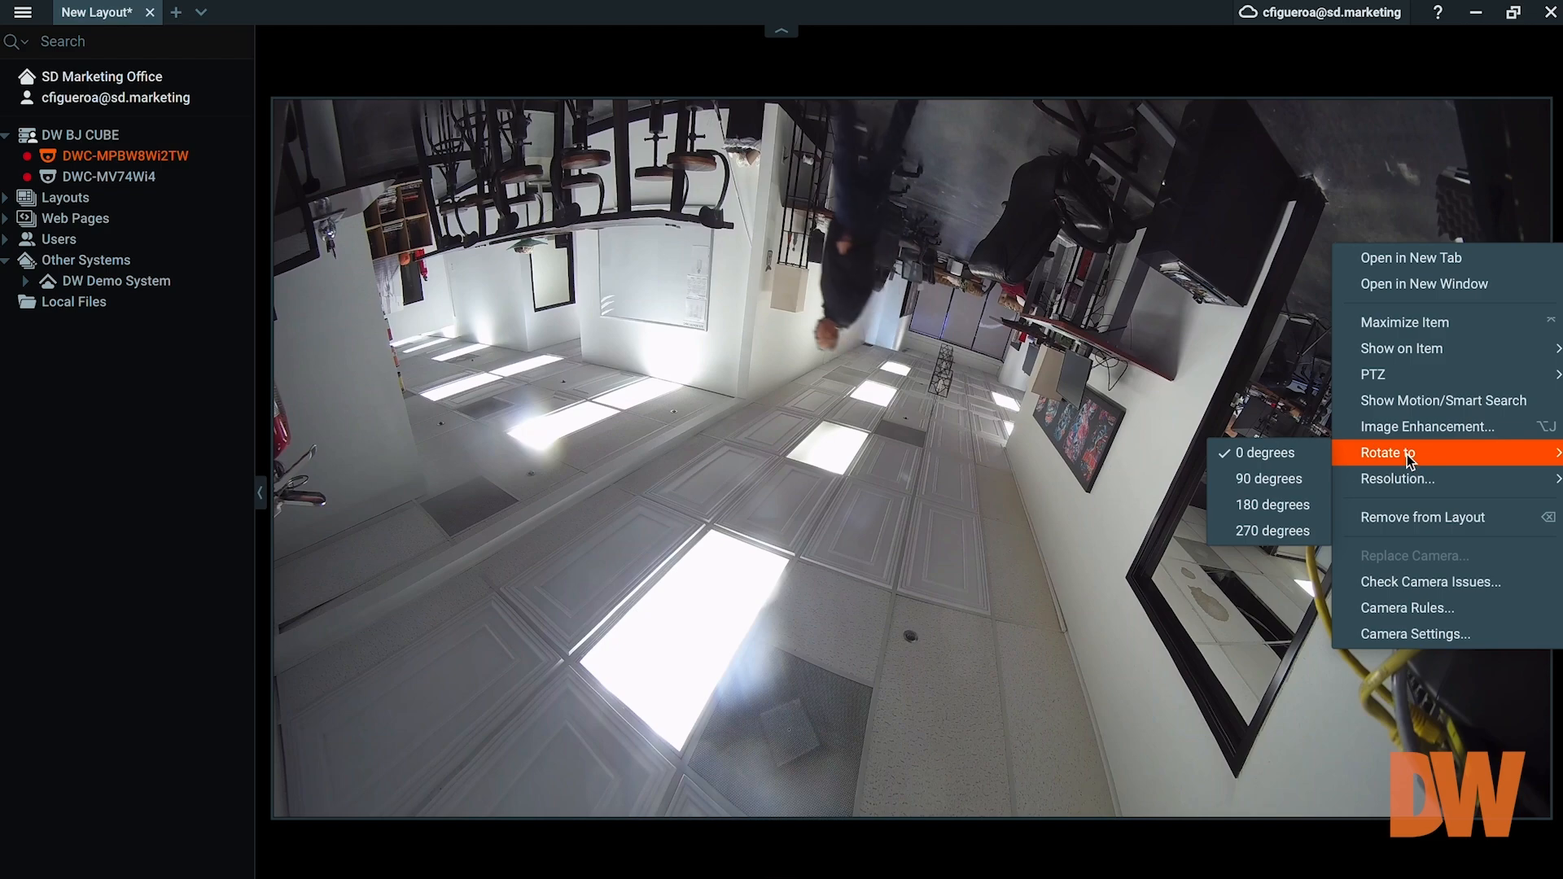
{"action": "left_click", "coordinate": [1288, 504]}
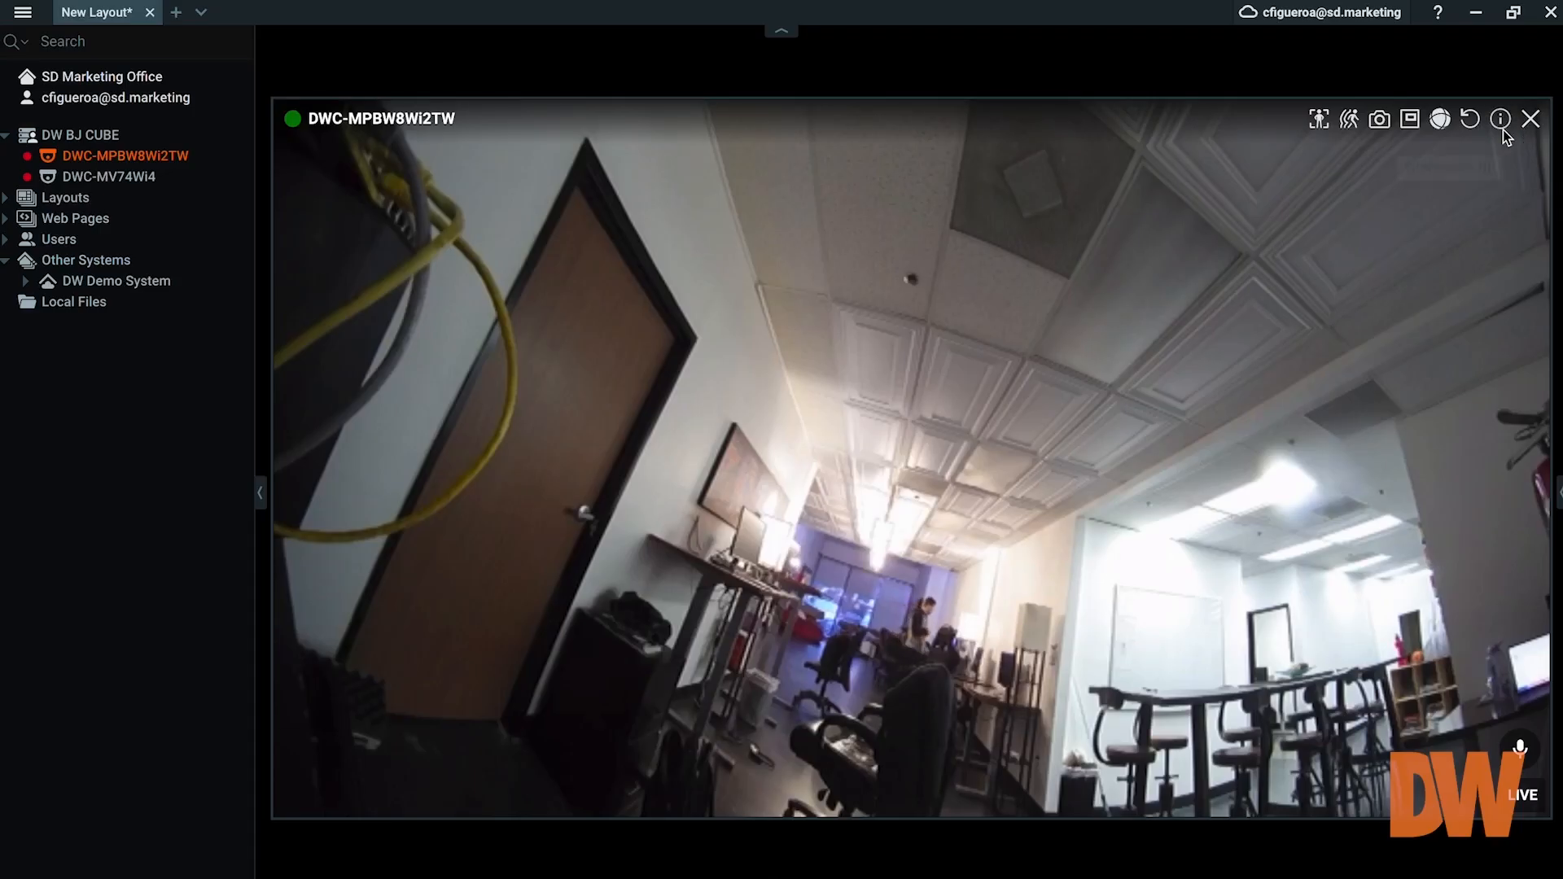
Step: Turn on the stream information overlay for camera DWC-MPBW8Wi2TW and check its Show on Item options
{"action": "left_click", "coordinate": [1503, 129]}
{"action": "right_click", "coordinate": [1384, 220]}
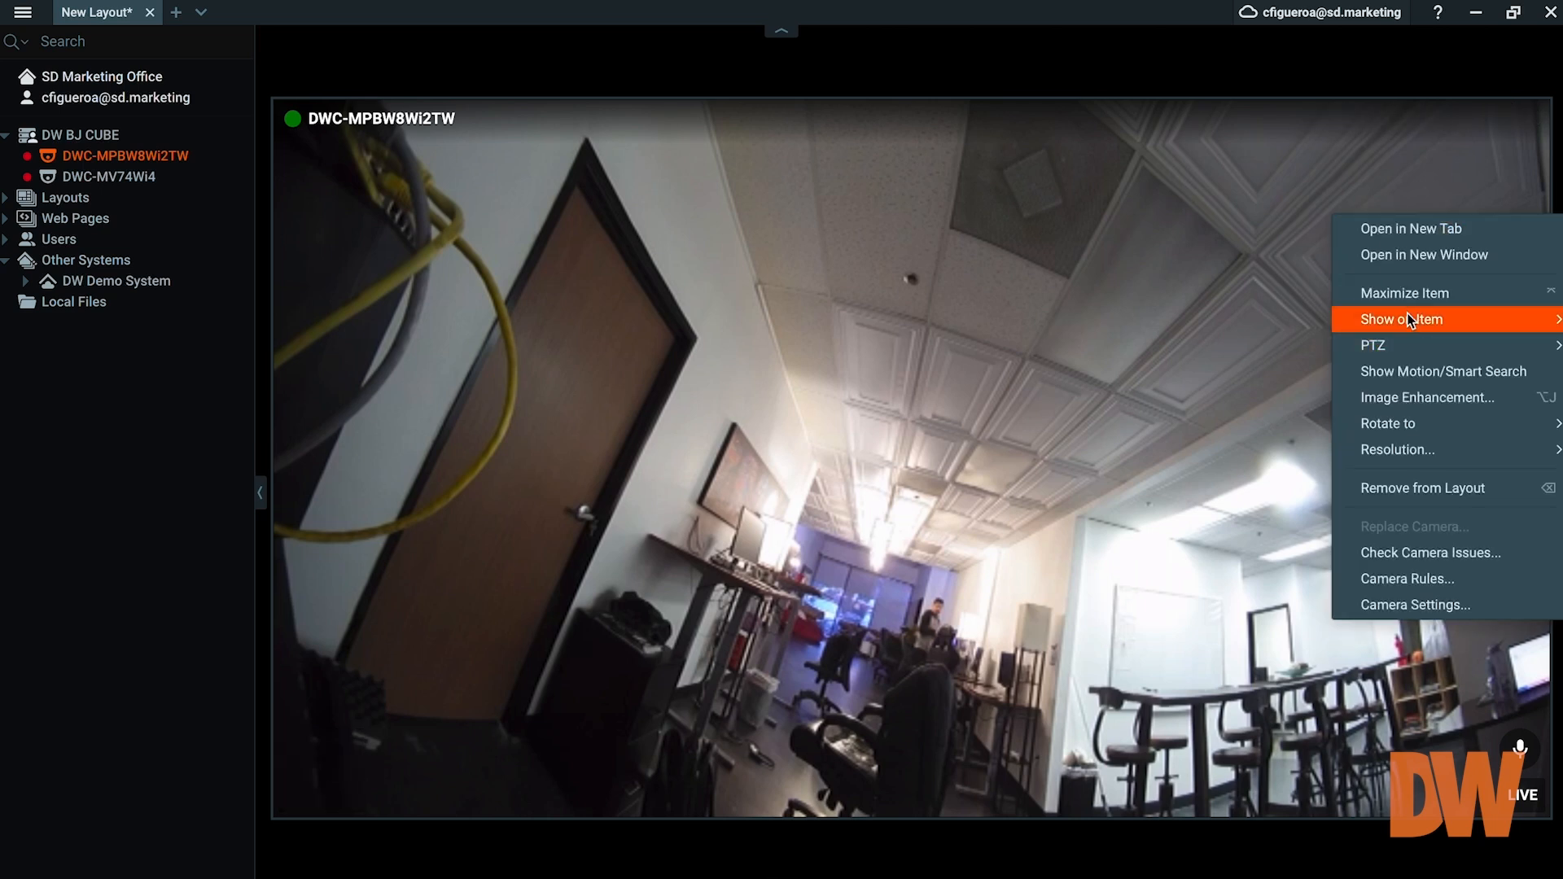
{"action": "mouse_move", "coordinate": [1375, 319]}
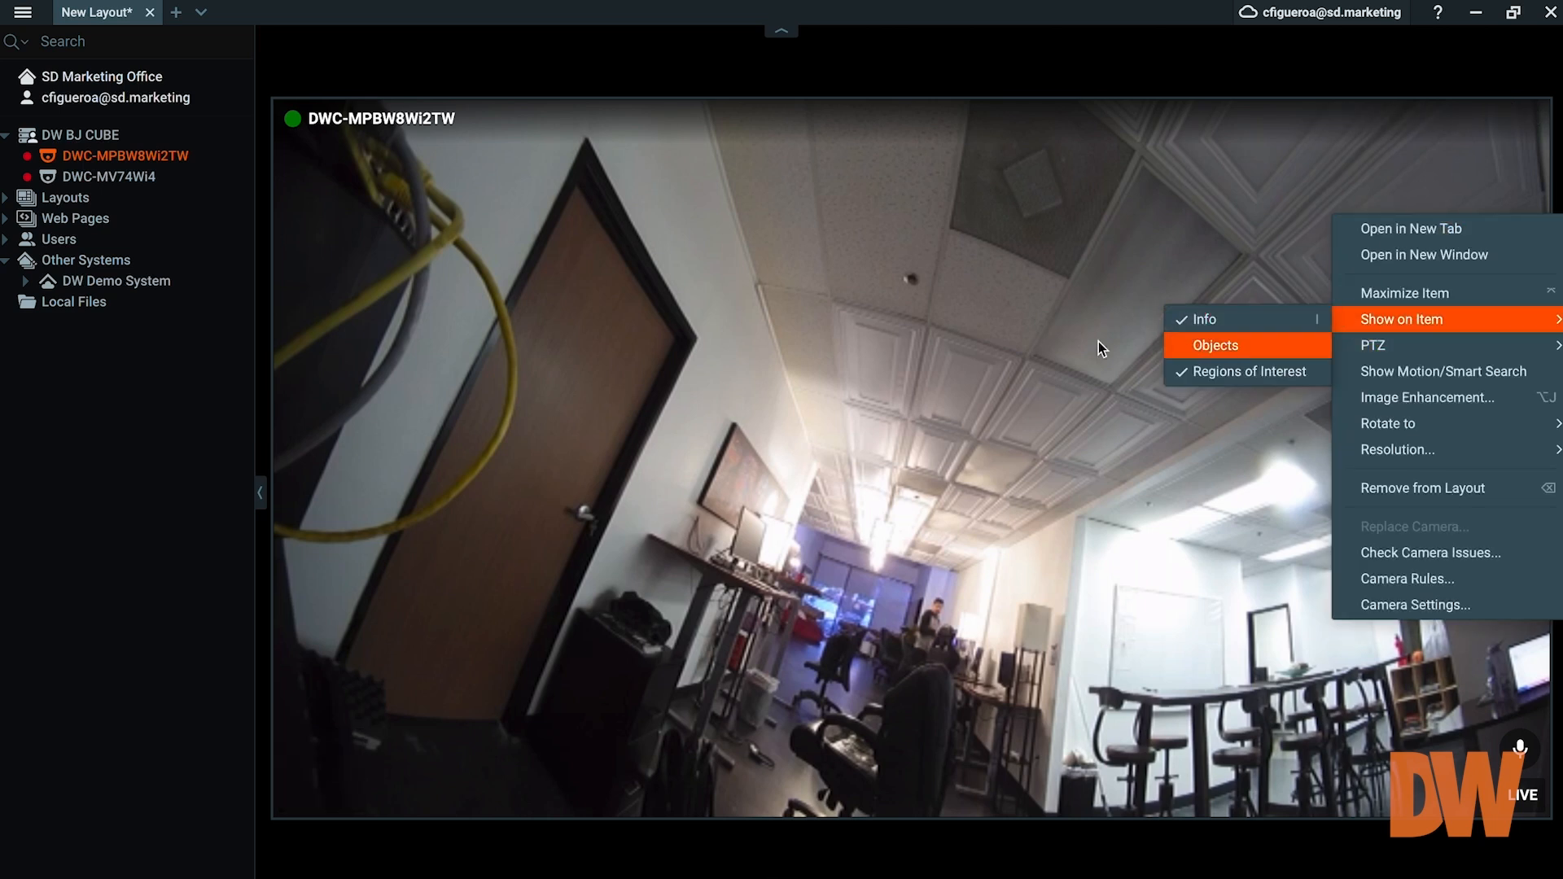
{"action": "left_click", "coordinate": [409, 731]}
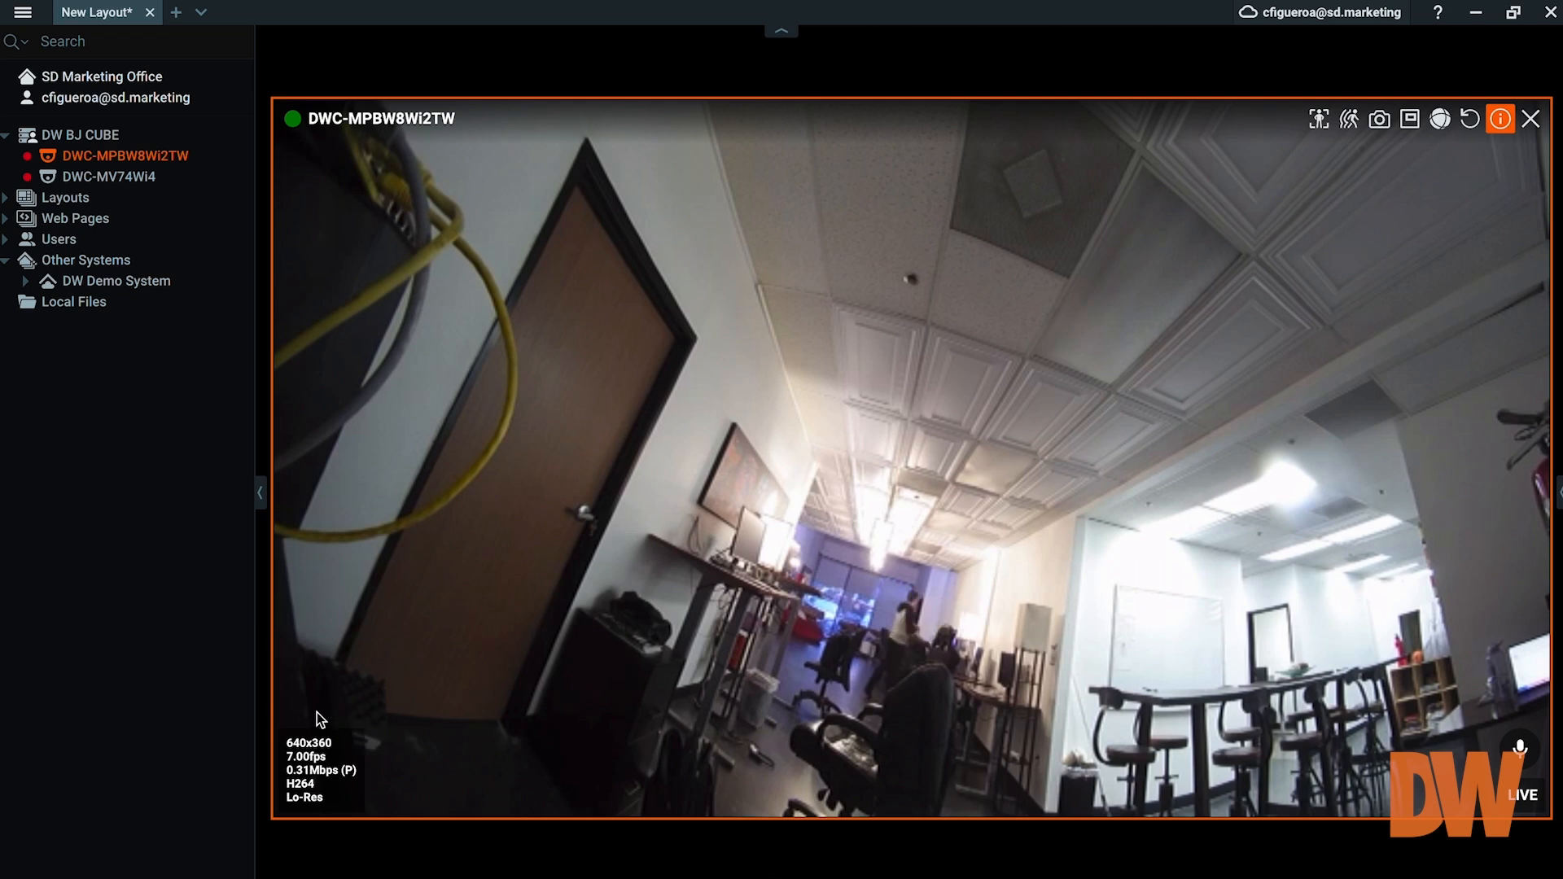
{"action": "left_click", "coordinate": [369, 849]}
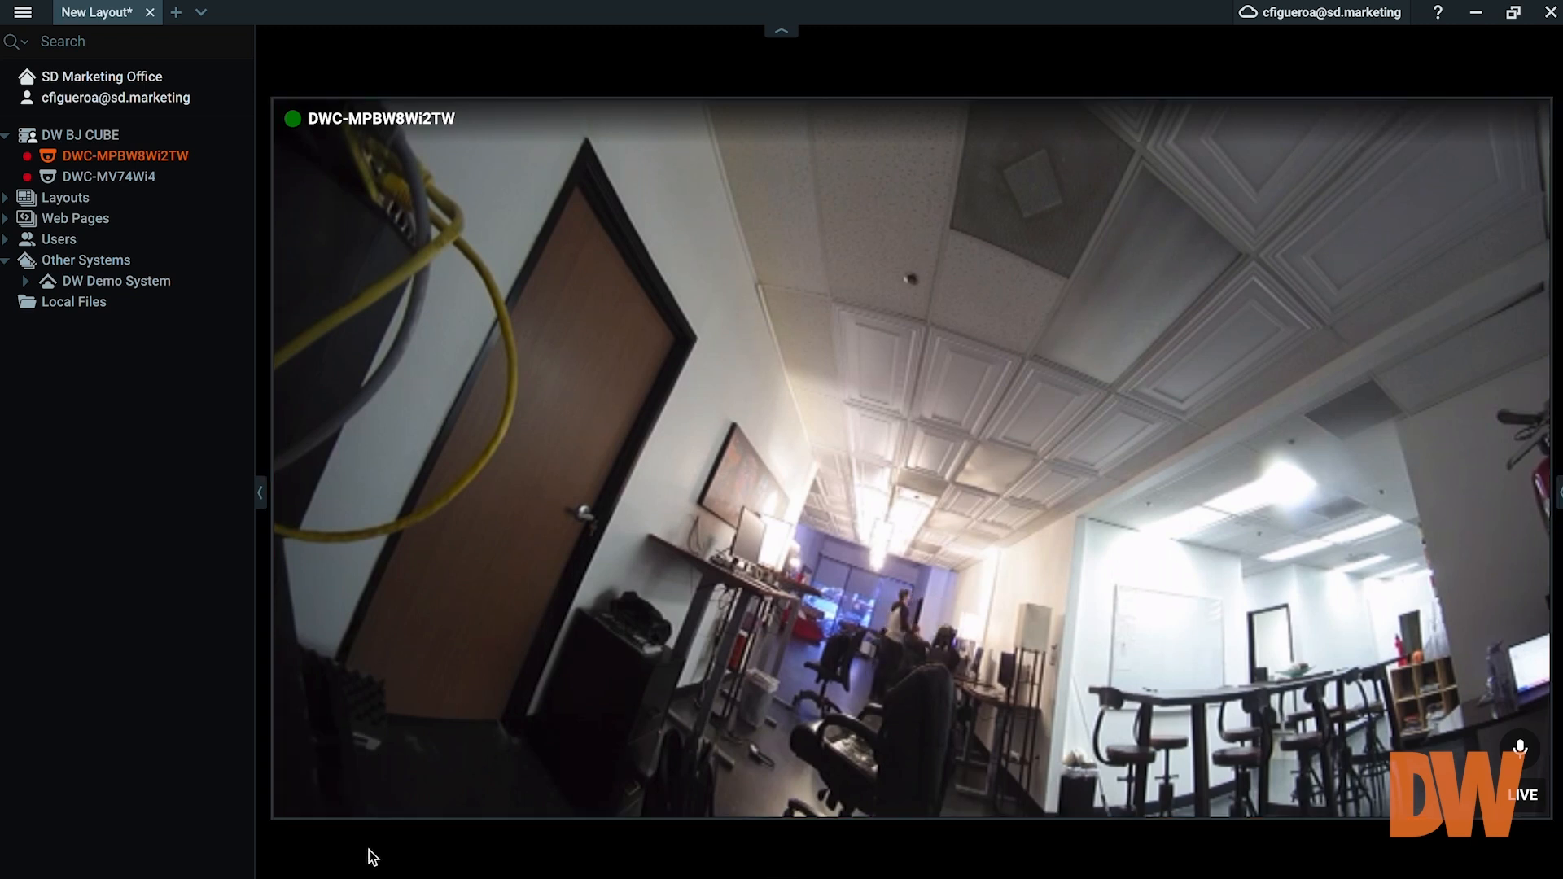
Step: Switch the stream information overlay off and back on, and bring up the camera's display options again
{"action": "mouse_move", "coordinate": [359, 787]}
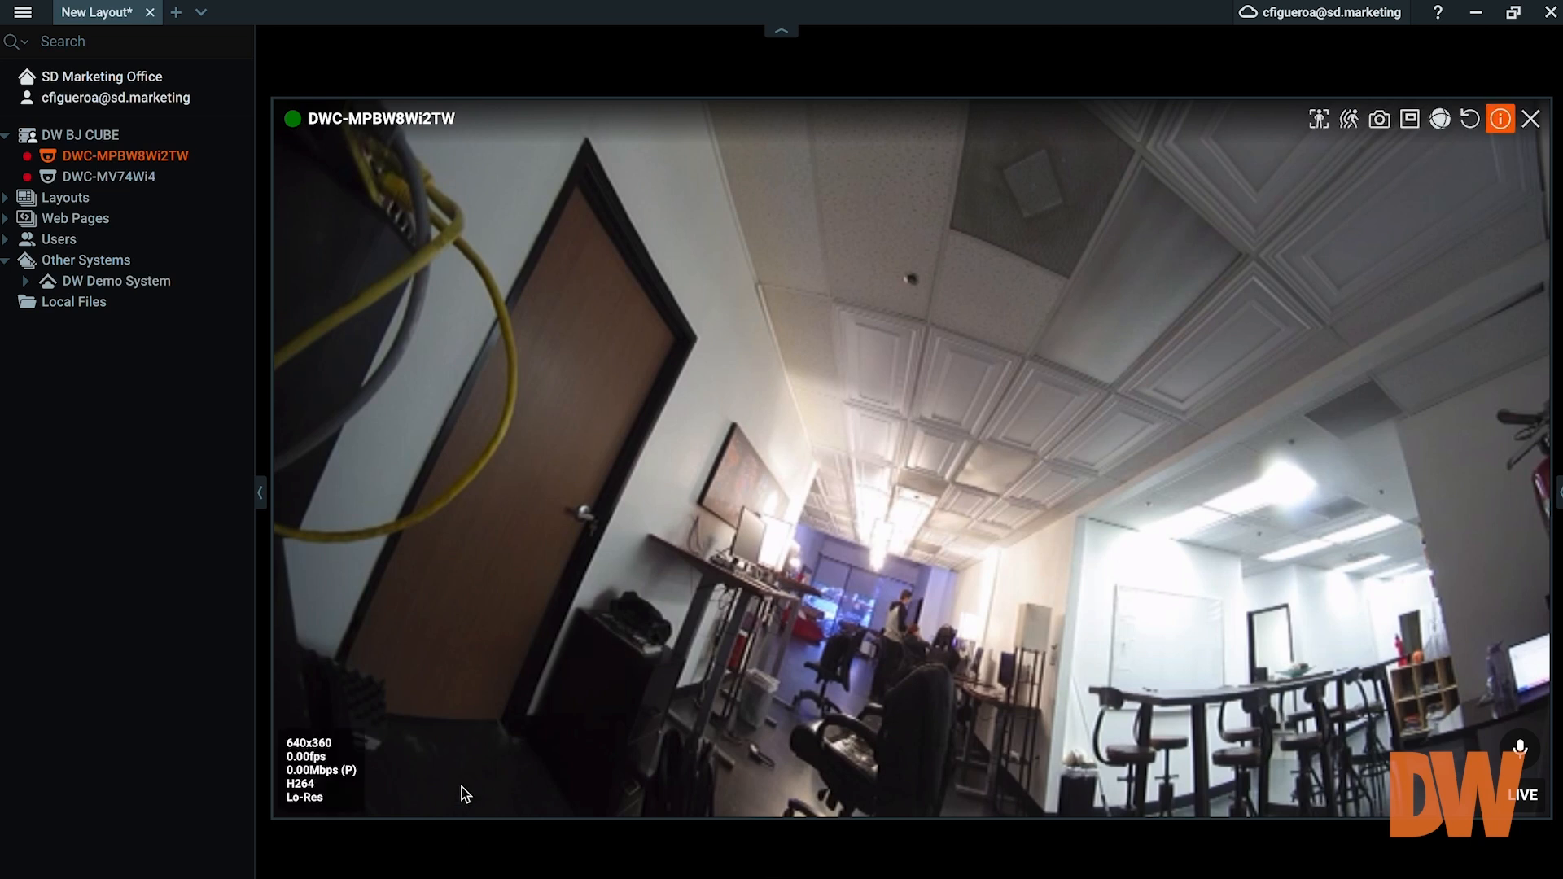
{"action": "left_click", "coordinate": [1500, 122]}
{"action": "left_click", "coordinate": [1500, 122]}
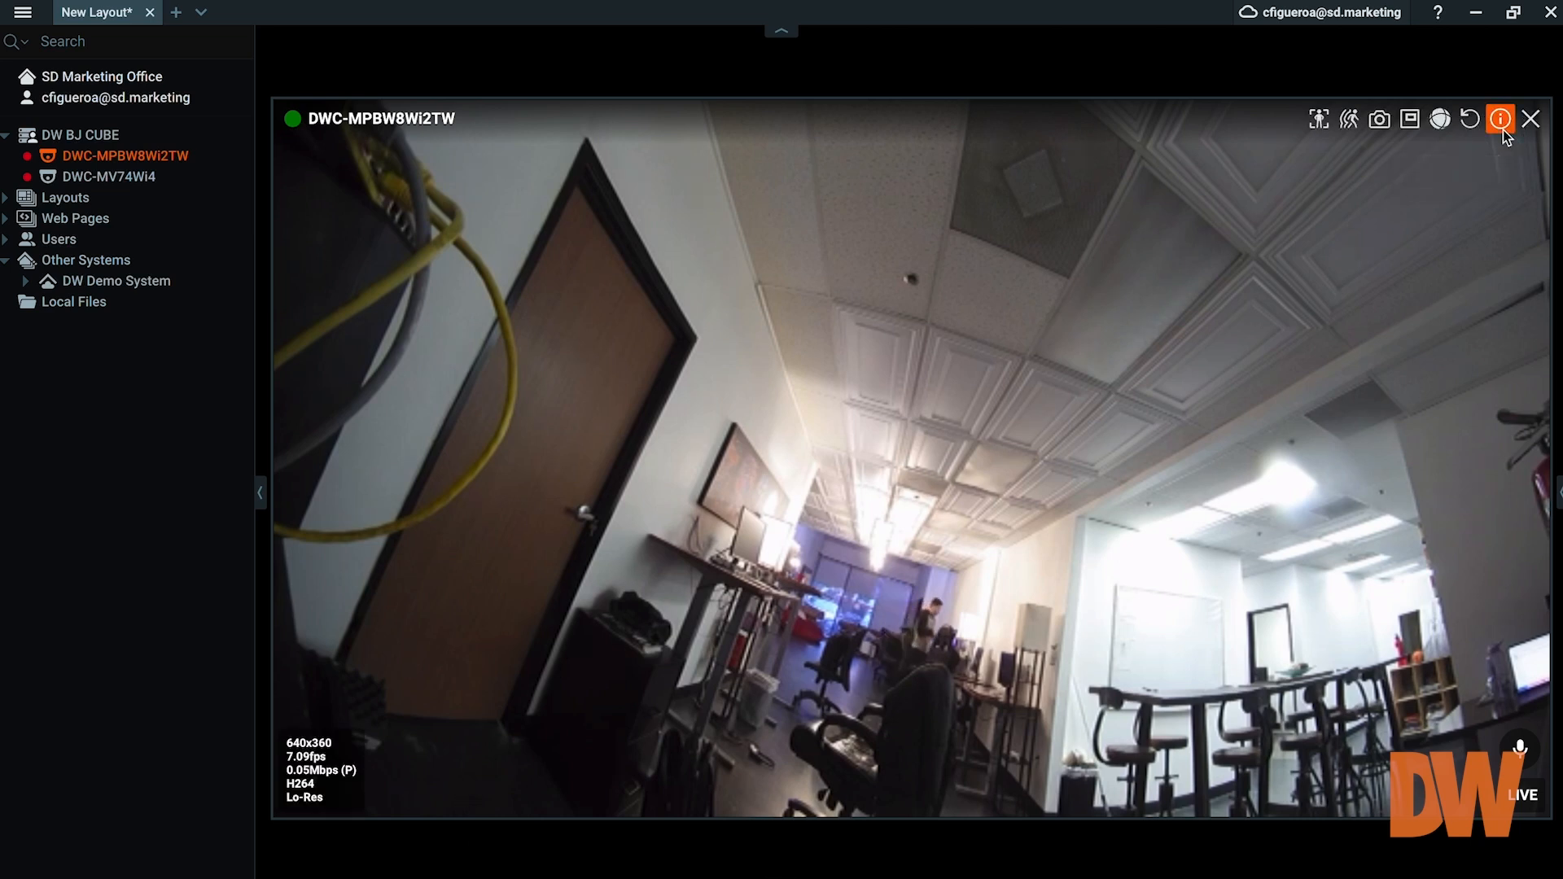
{"action": "right_click", "coordinate": [1379, 212]}
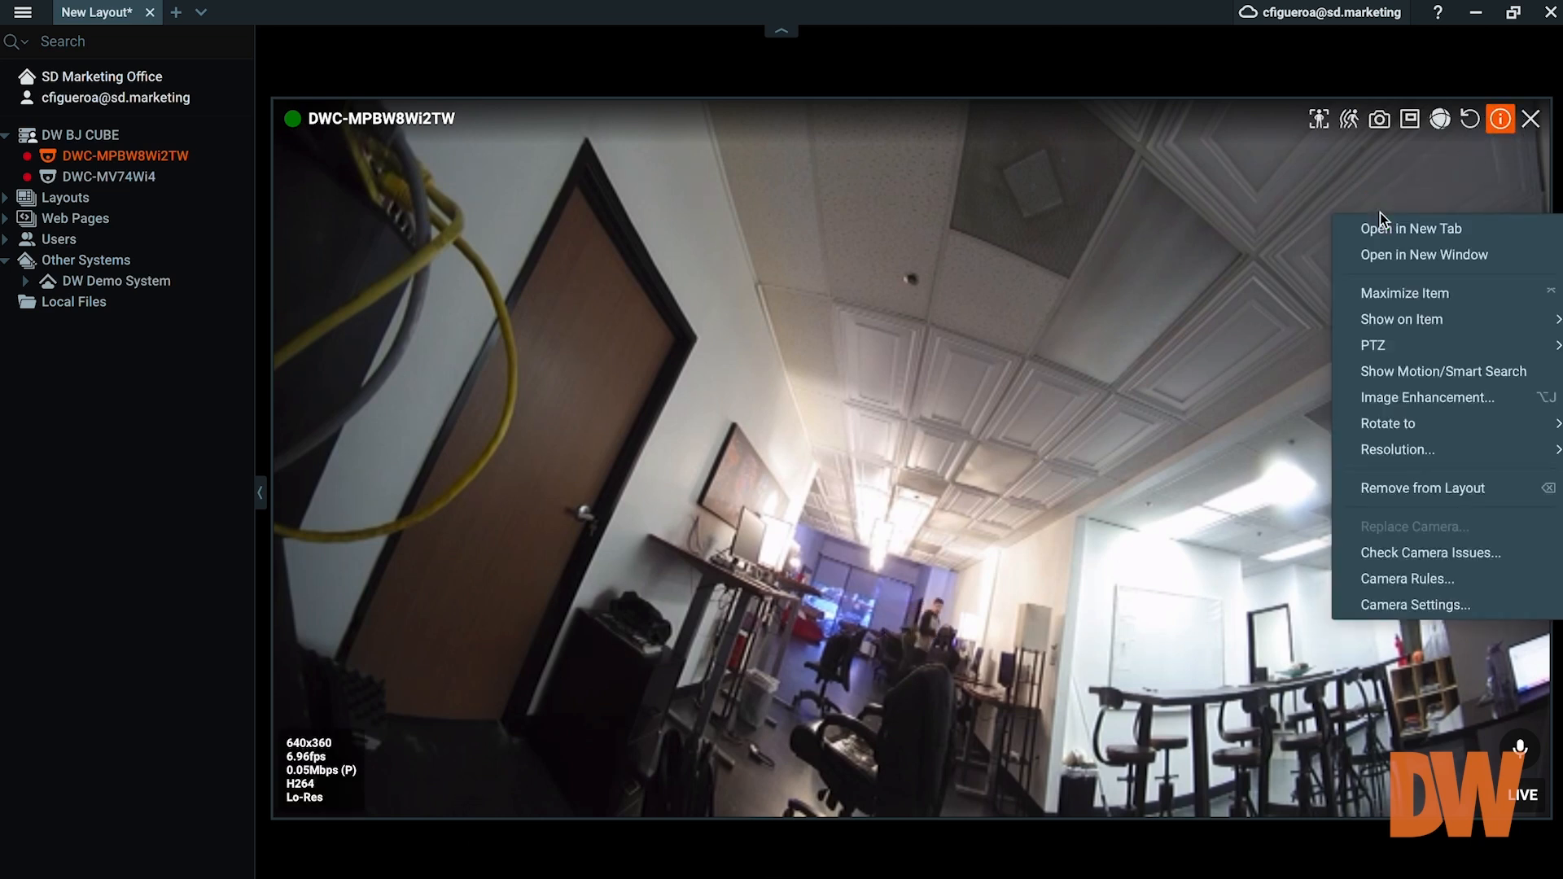
{"action": "mouse_move", "coordinate": [1408, 311]}
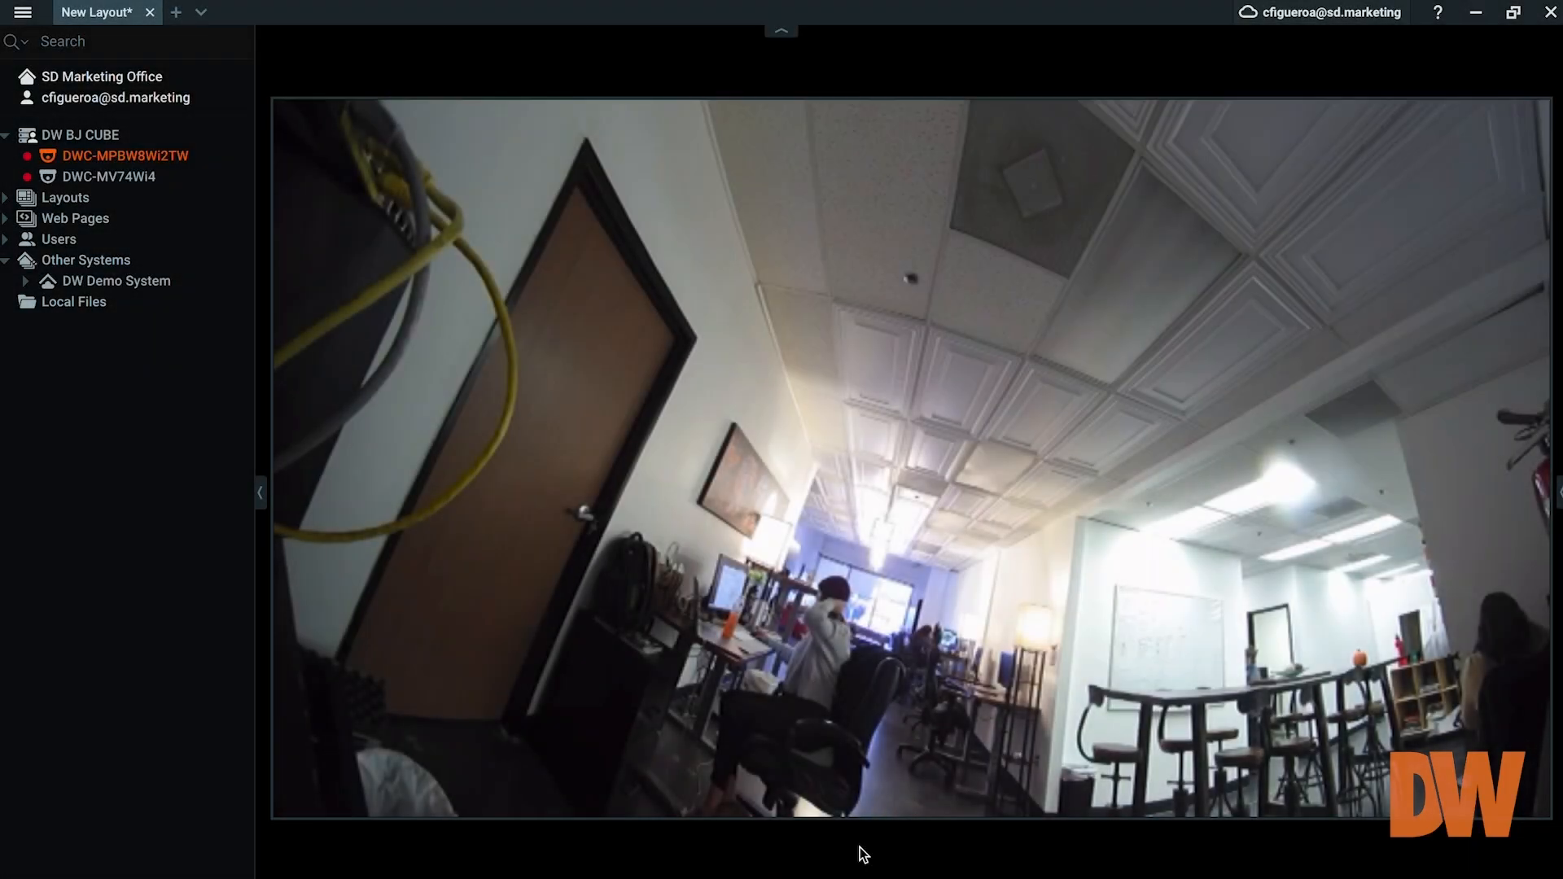
{"action": "mouse_move", "coordinate": [1076, 574]}
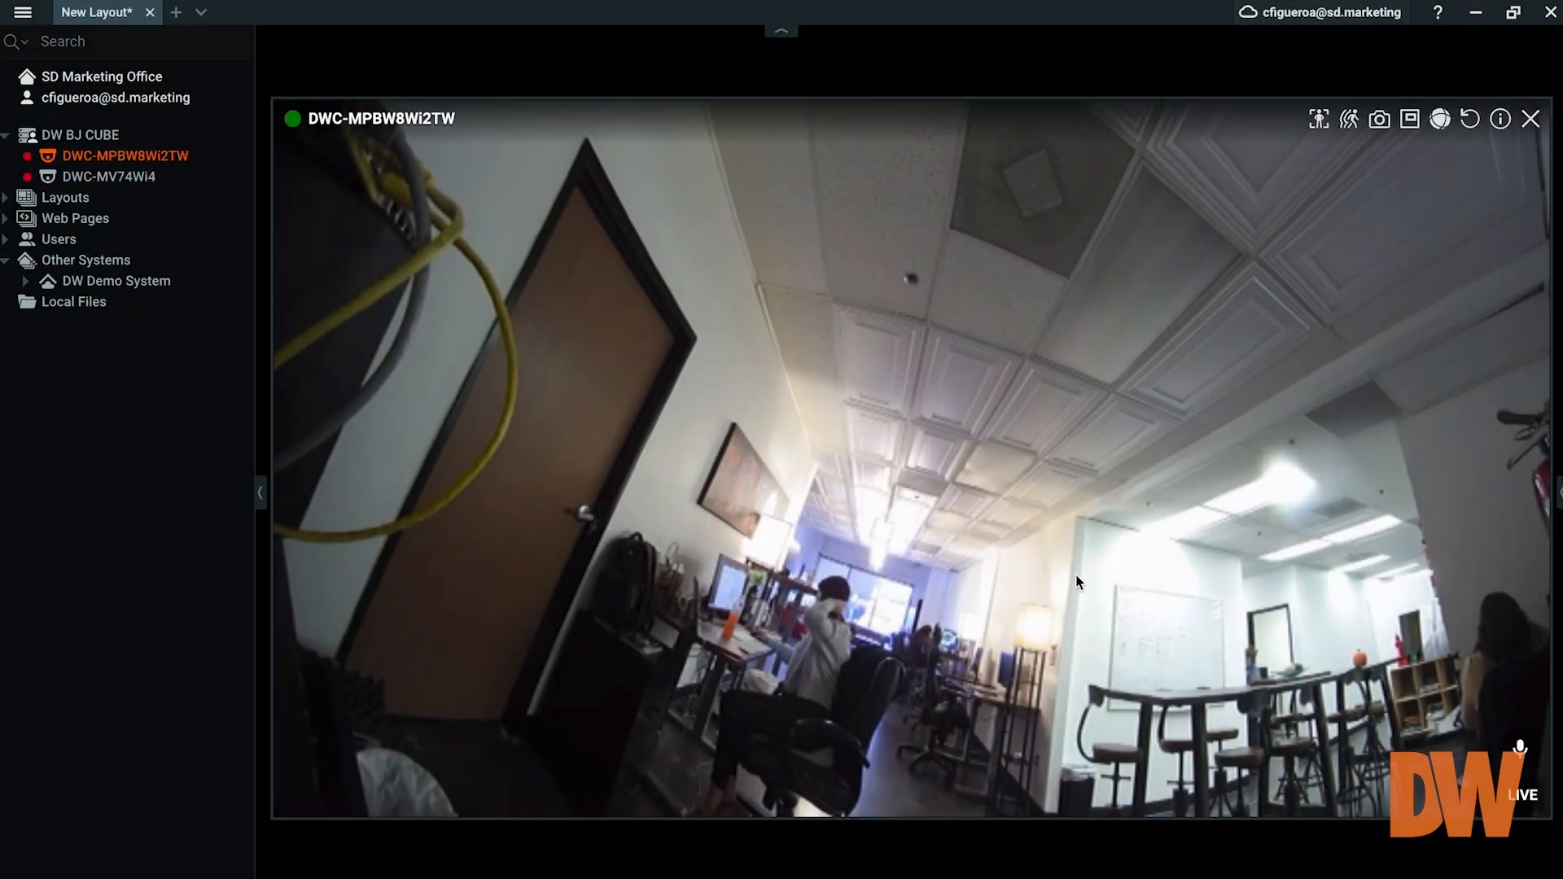